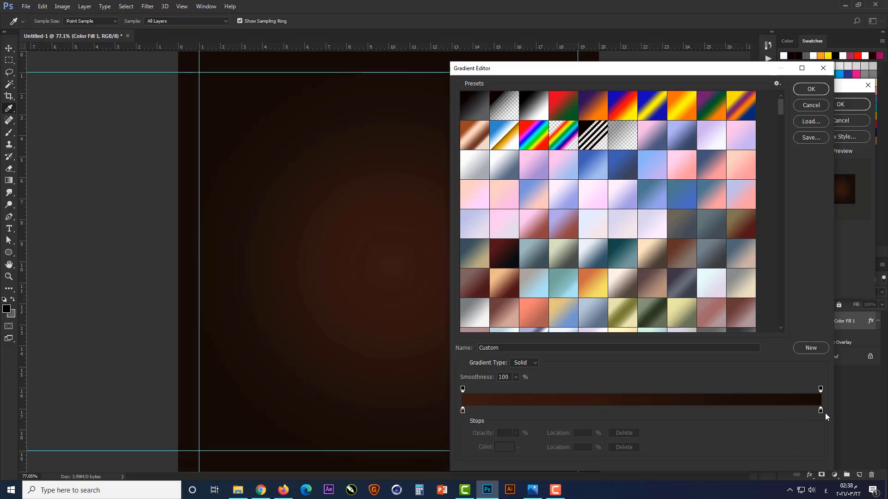
Set the gradient's end colour stop at 100% to hex 1f0e07
click(820, 410)
click(504, 447)
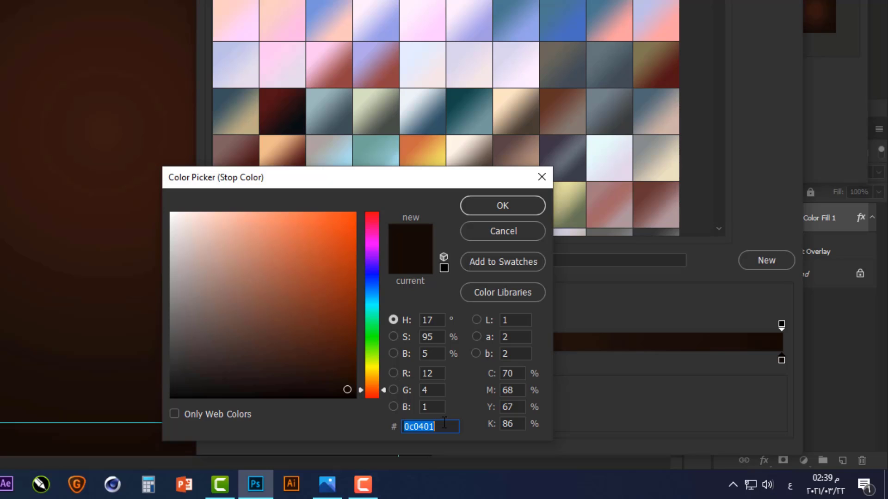
text(1)
key(alt+shift)
text(f0)
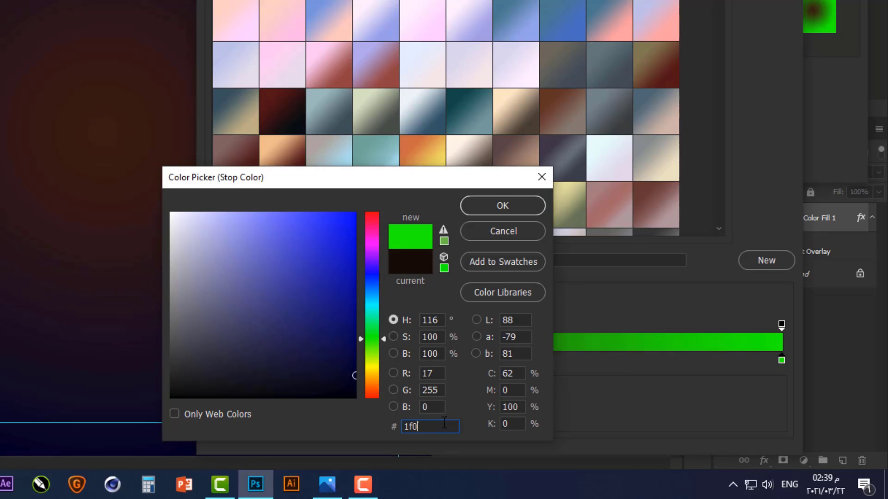
text(e0)
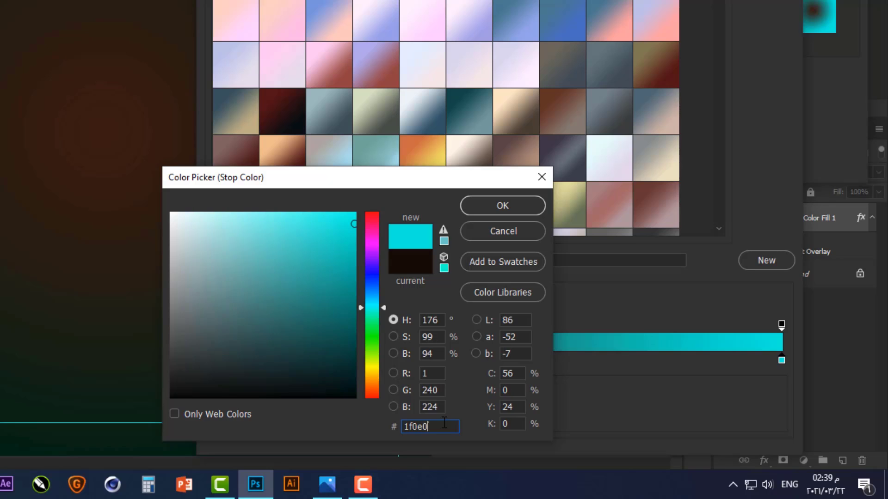
text(7)
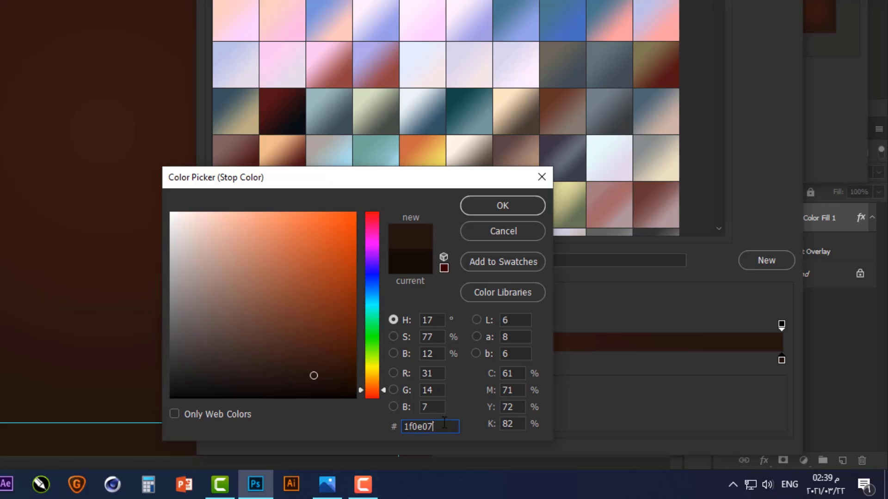
key(Return)
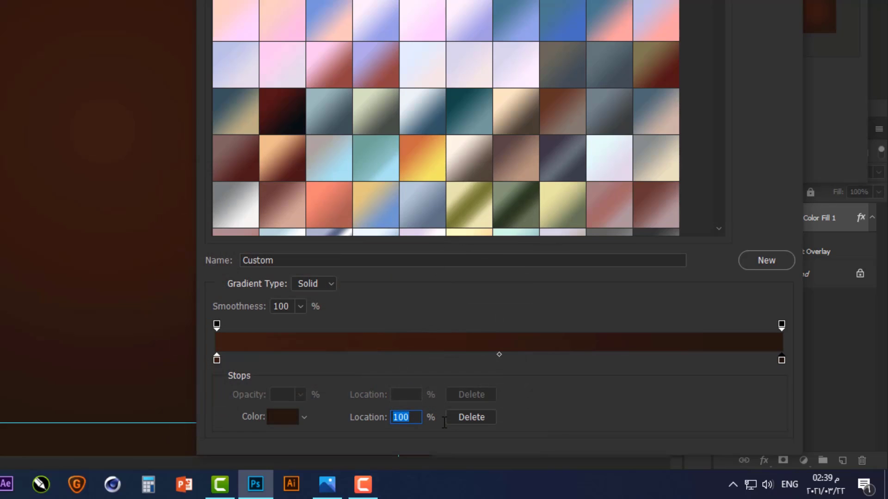
Set the gradient's starting colour stop to hex a8543a and apply the gradient overlay to the colour fill layer
click(213, 359)
click(282, 417)
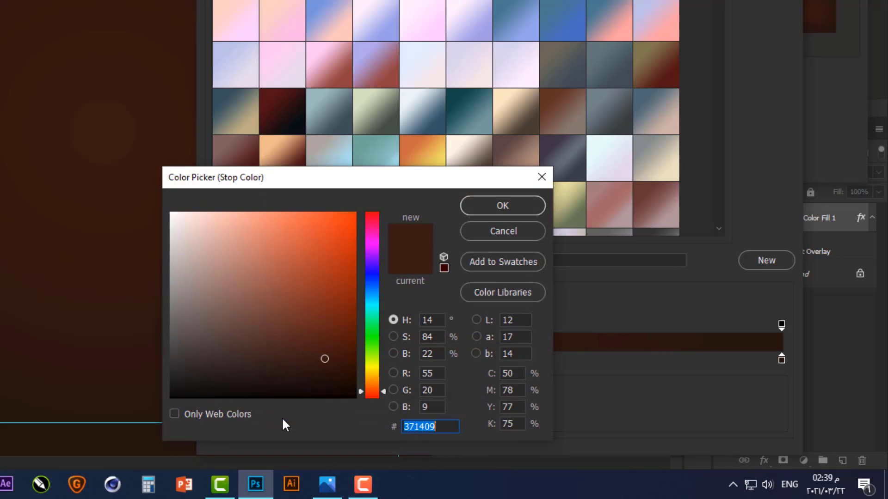
text(a8)
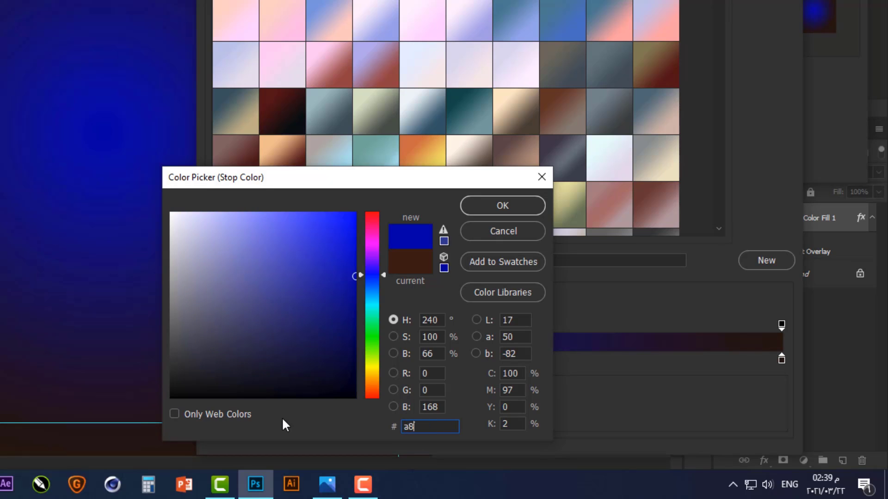
text(54)
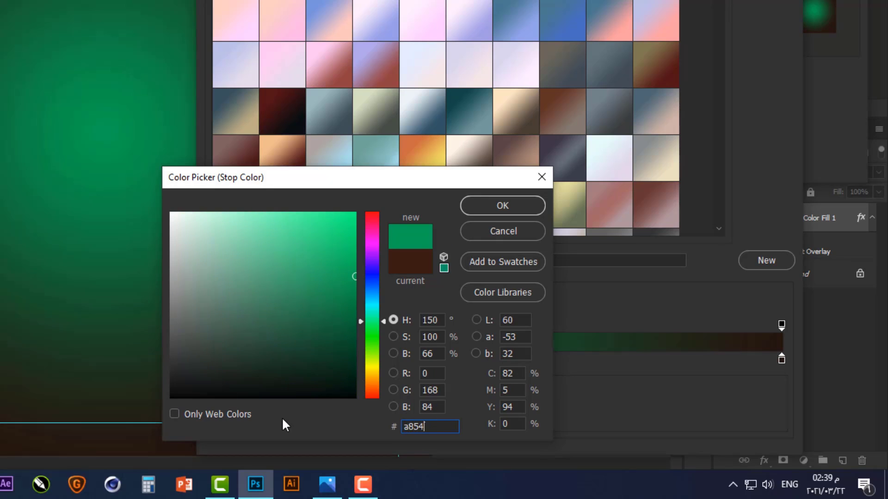
text(3a)
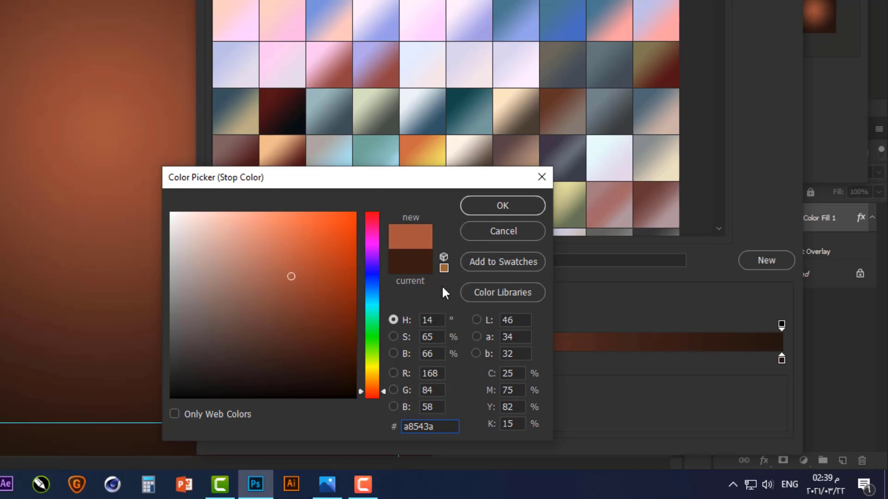
click(494, 208)
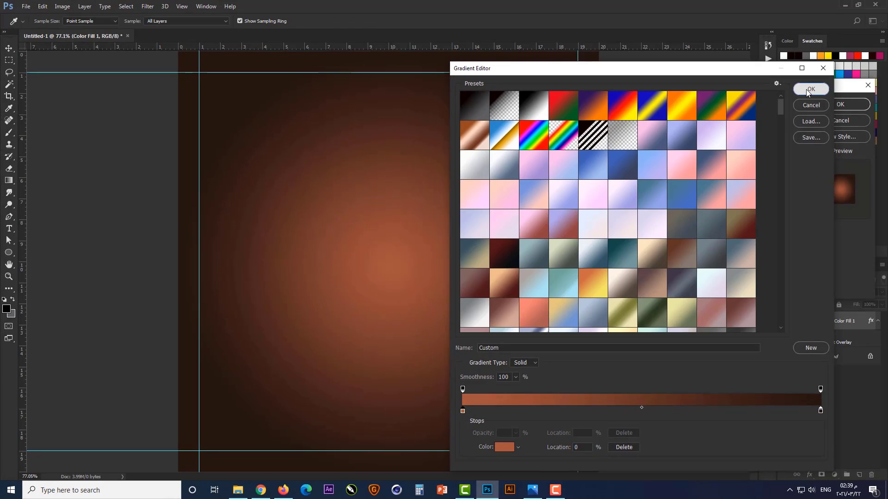
click(811, 88)
click(830, 103)
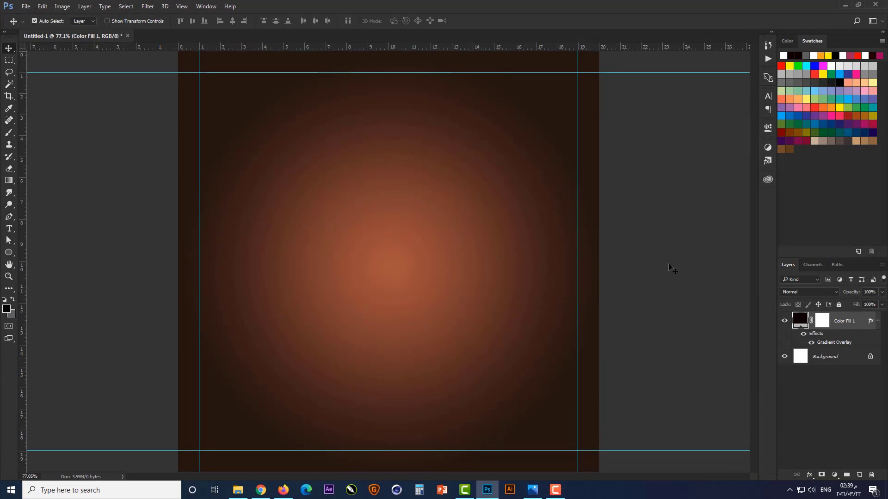
Add a new layer and stamp a black grunge texture over the canvas with a 2500 px texture brush
click(859, 475)
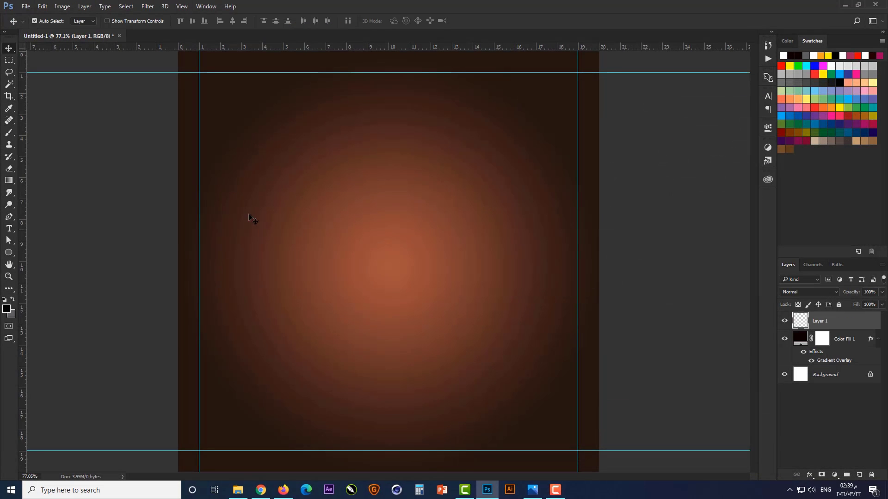
click(9, 133)
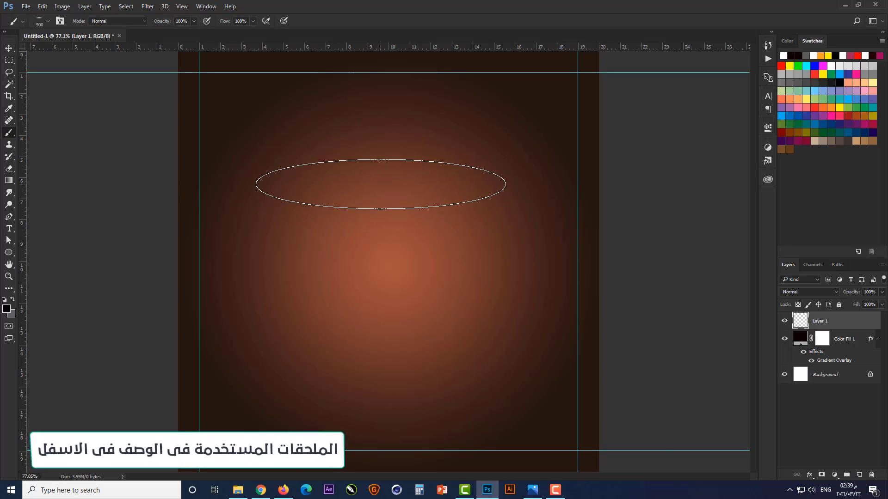
right_click(380, 185)
click(435, 273)
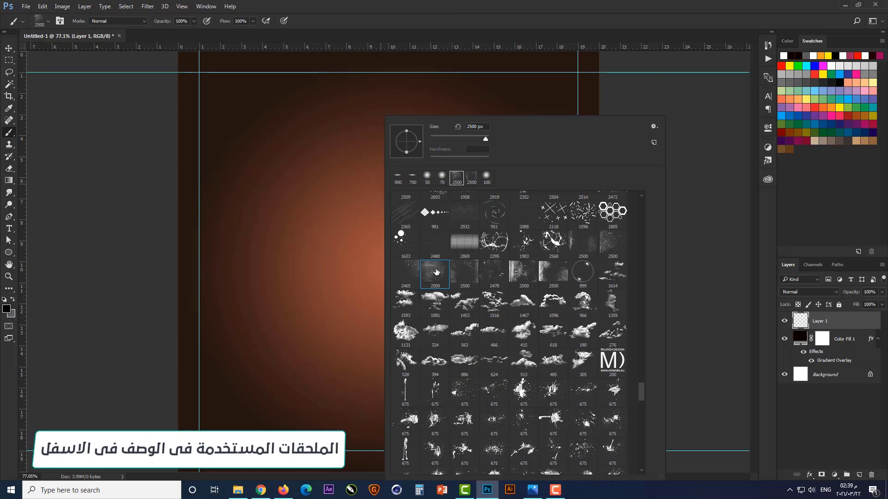
click(352, 274)
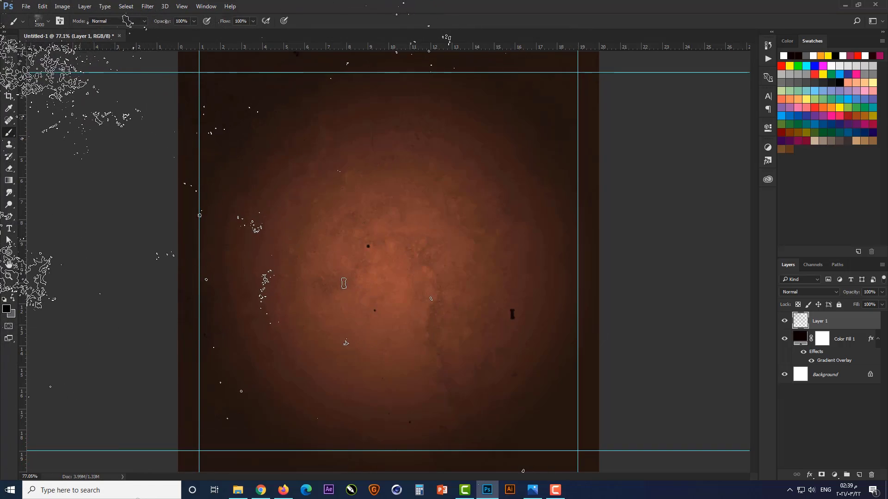
key(ctrl+z)
click(393, 337)
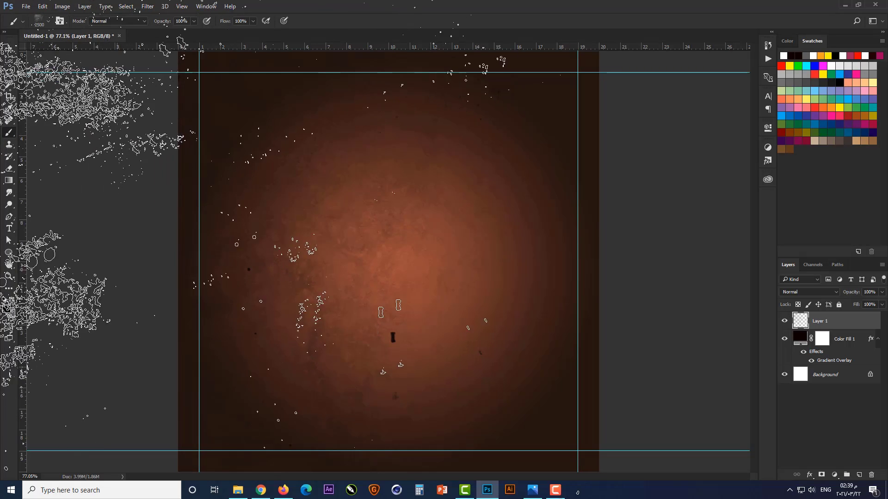
Erase the distinct dark specks from the grunge texture with a soft 100 px eraser
click(9, 169)
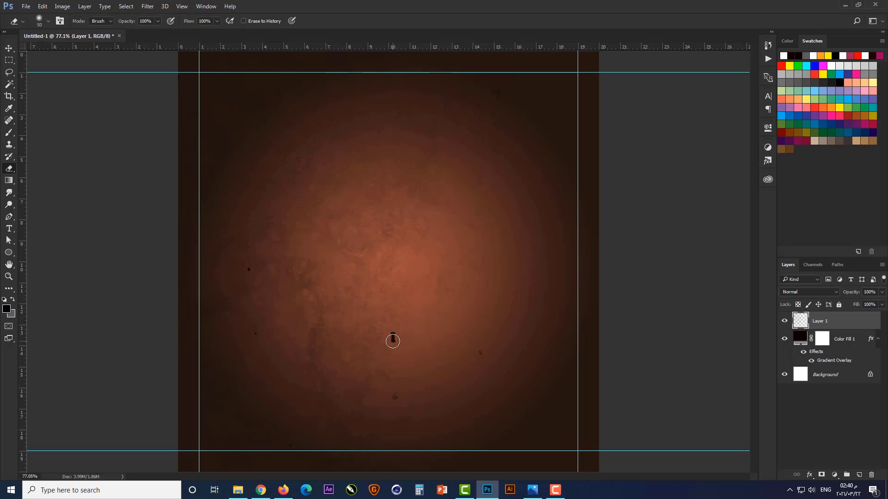
right_click(394, 339)
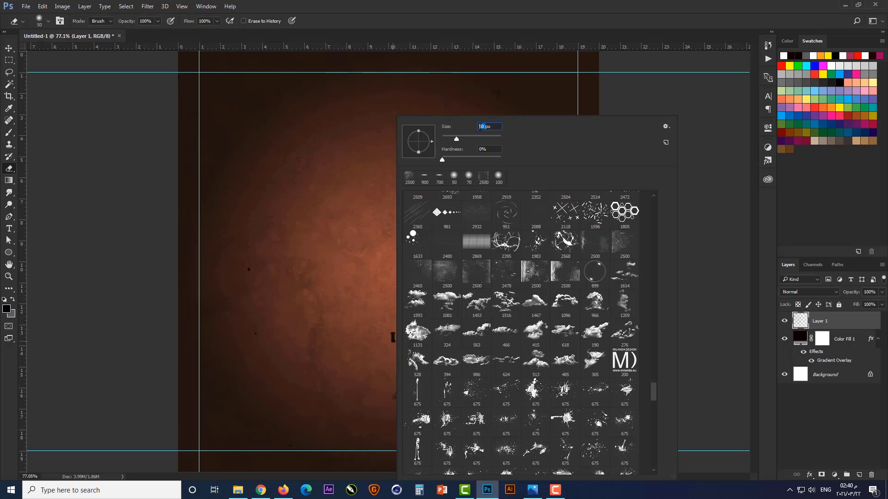
text(100)
key(Return)
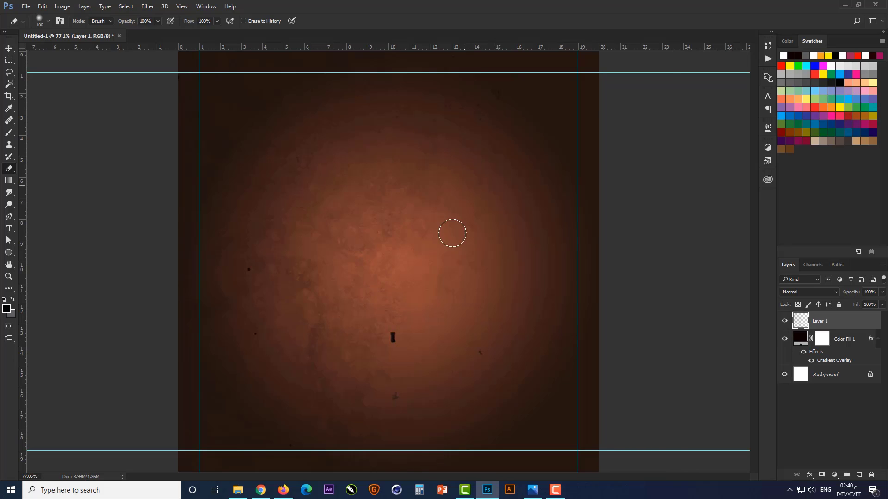
drag(392, 353, 396, 338)
click(478, 354)
drag(416, 394, 403, 392)
click(248, 269)
Duplicate the texture layer and transform the copy, flipping it horizontally and vertically and moving it right to about X 673.5 px
key(ctrl+j)
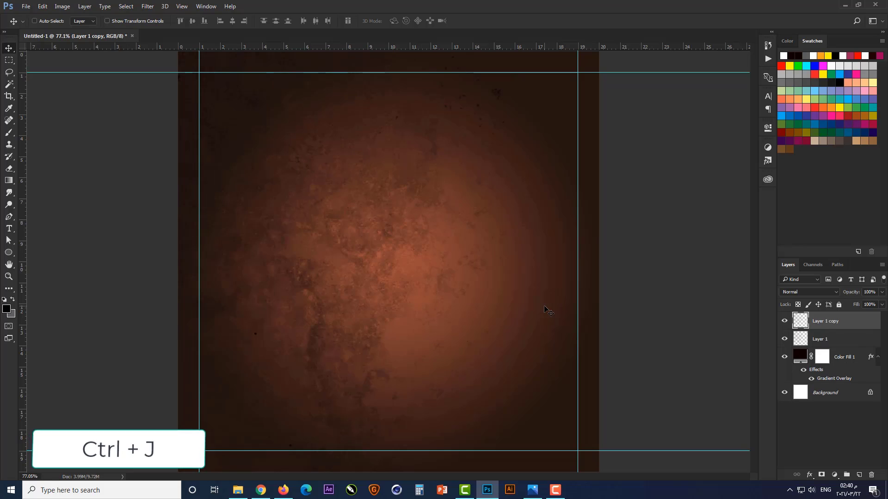
key(ctrl+t)
right_click(437, 237)
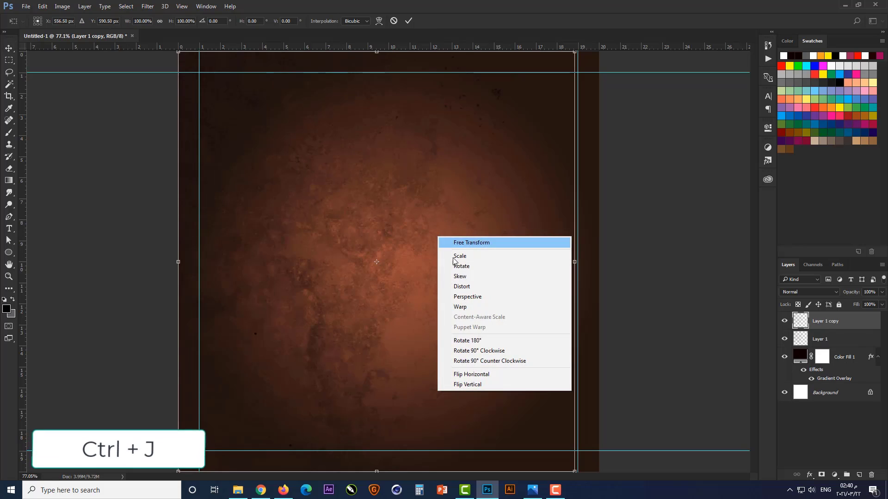
click(477, 376)
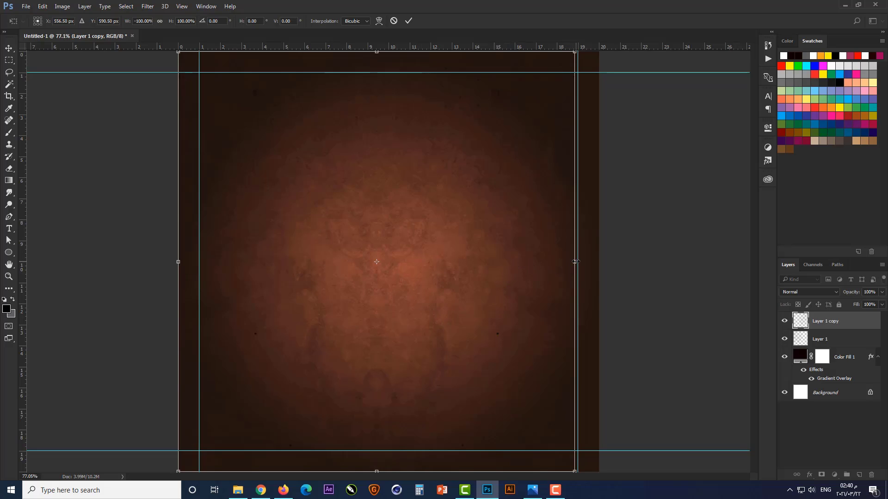
drag(543, 262, 583, 265)
right_click(532, 256)
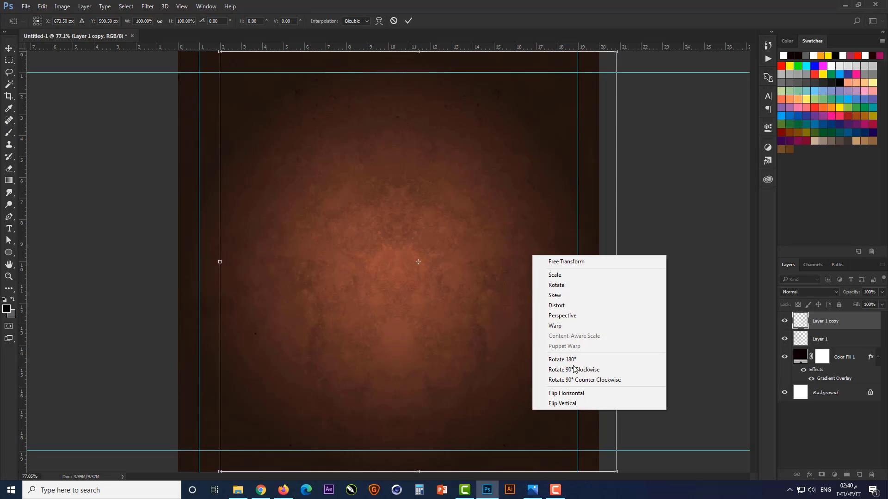
click(580, 404)
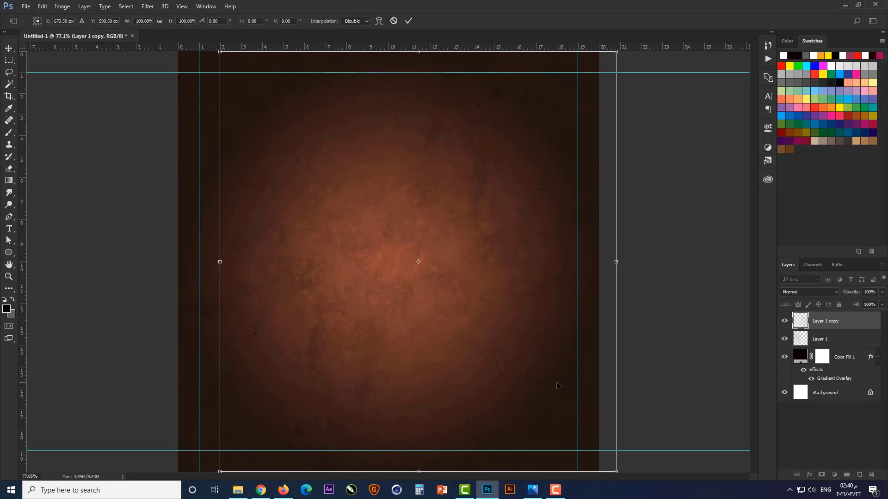
key(Return)
Group both texture layers and the Color Fill 1 layer together, leaving nothing selected
scroll(535, 361, down, 1)
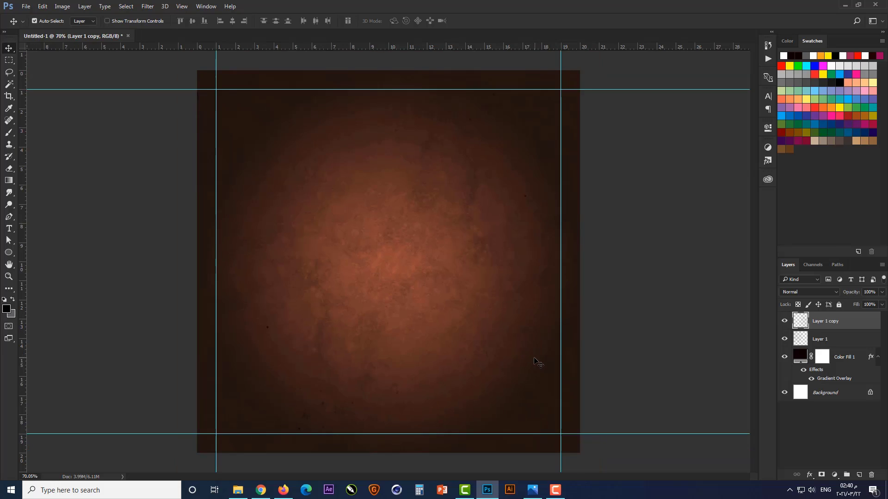
click(640, 341)
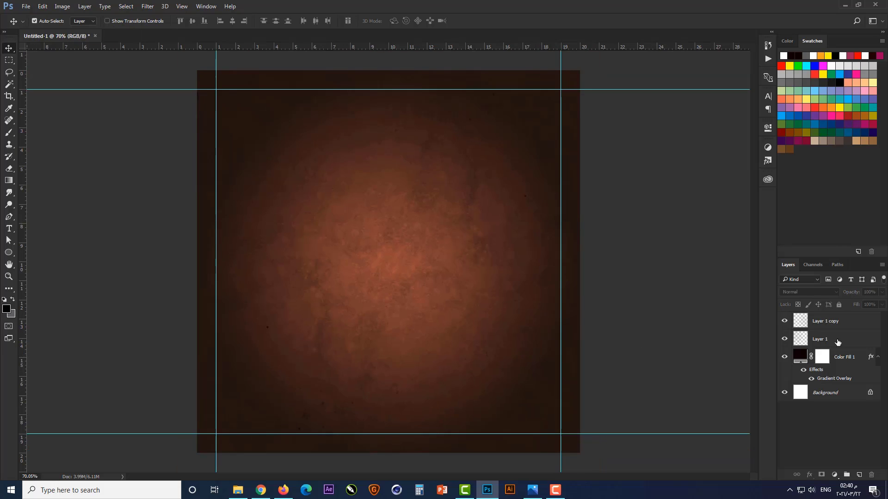
click(847, 324)
shift+click(843, 361)
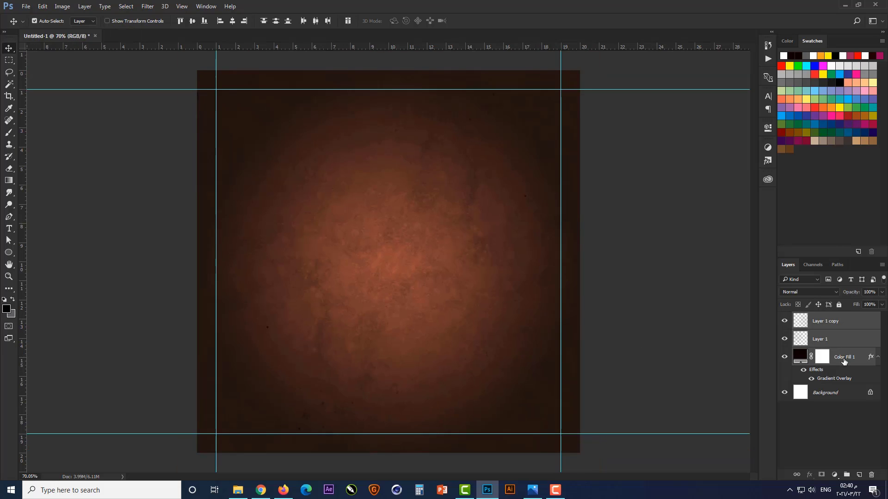
key(ctrl+g)
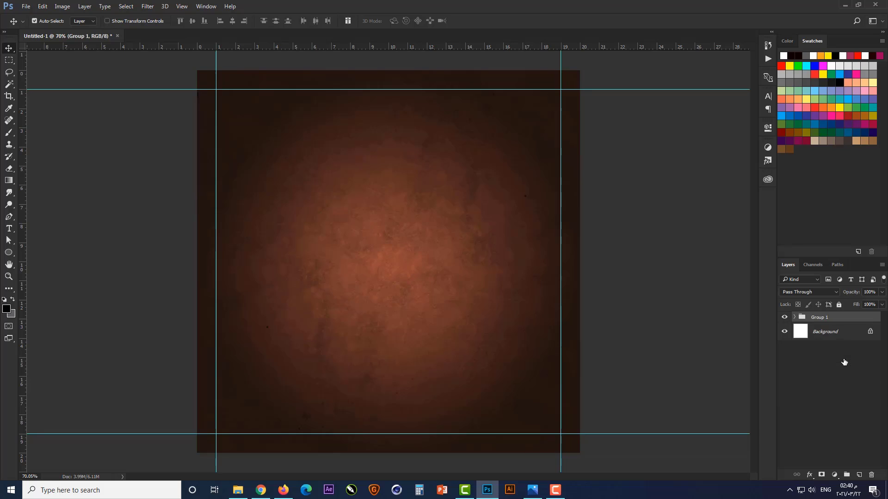
click(661, 338)
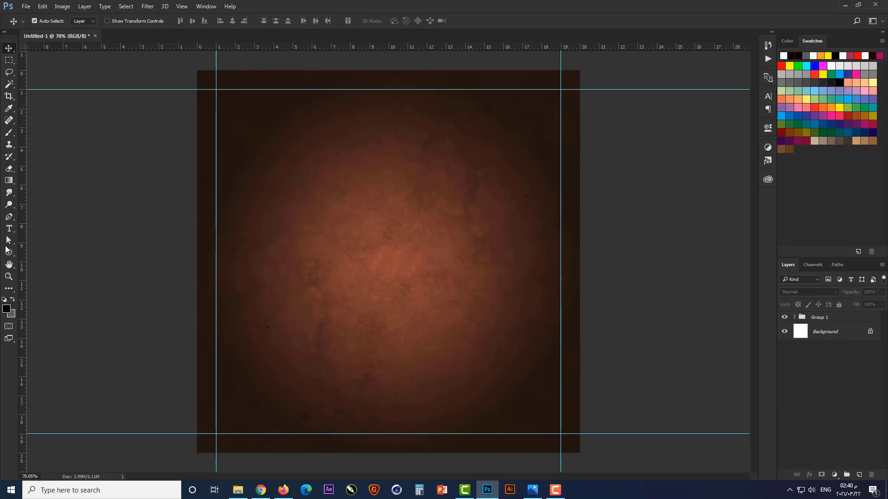
Draw a flat black ellipse shape about 686 by 136 px across the lower middle of the canvas
click(8, 252)
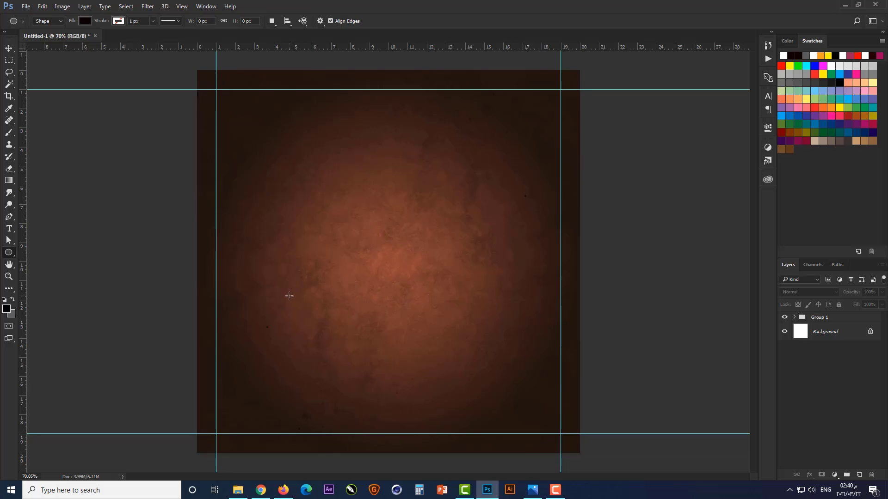
drag(289, 295, 511, 339)
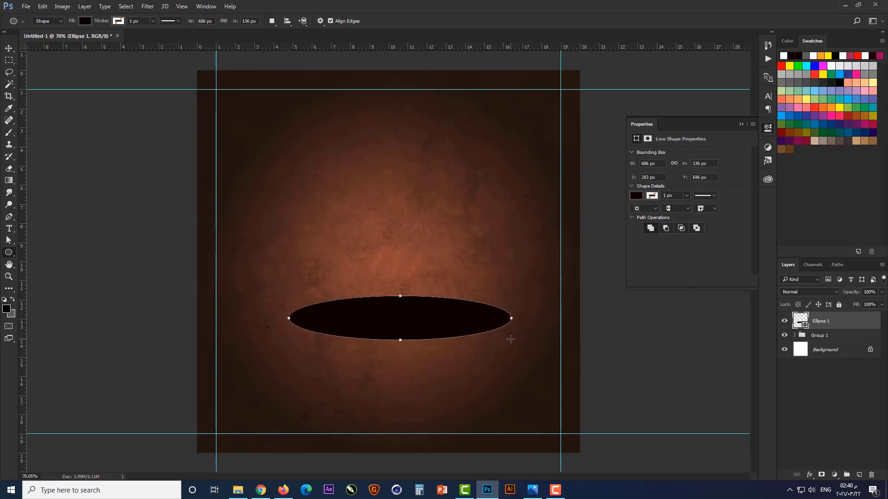
key(Return)
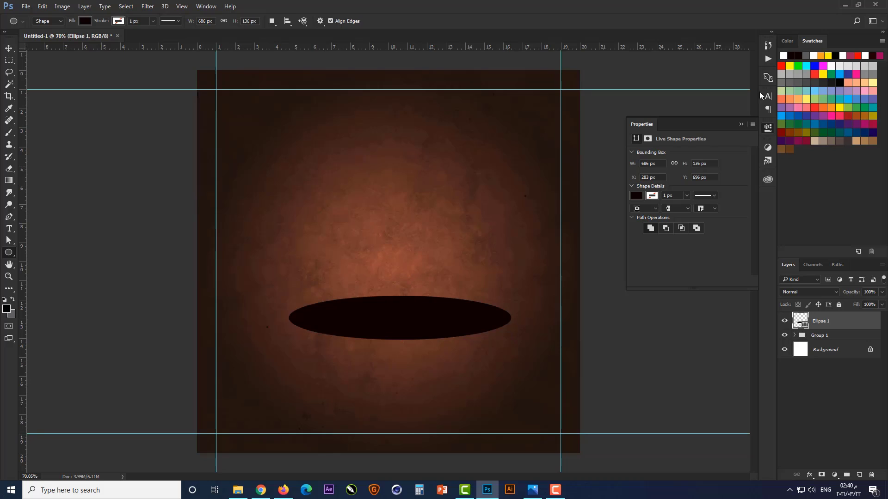
click(743, 124)
Set the scale of the Color Fill 1 layer's radial Gradient Overlay to 125%
click(794, 336)
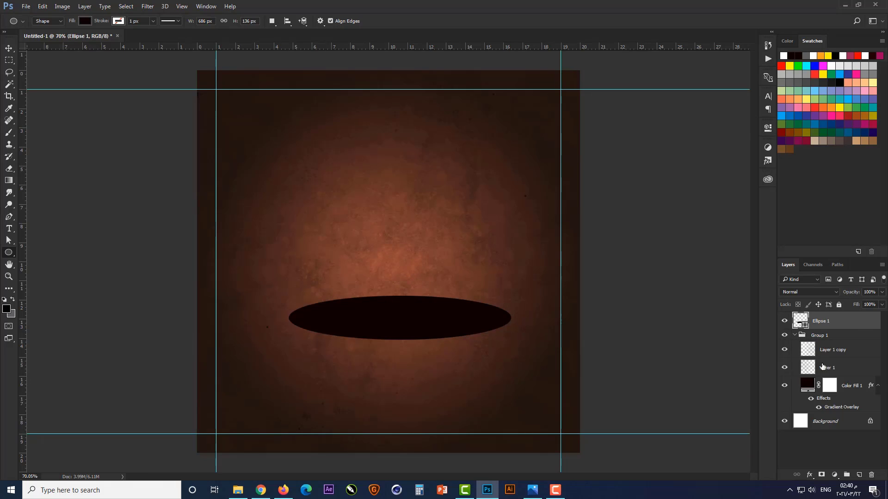
double_click(839, 408)
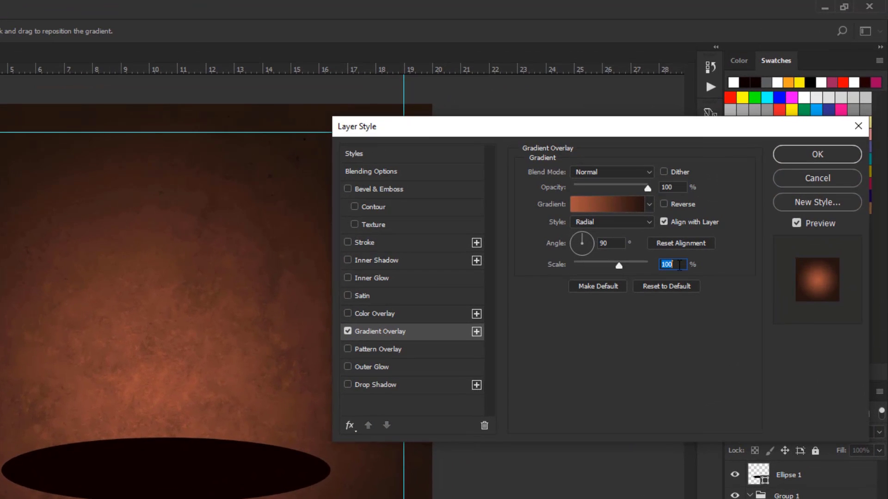
text(120)
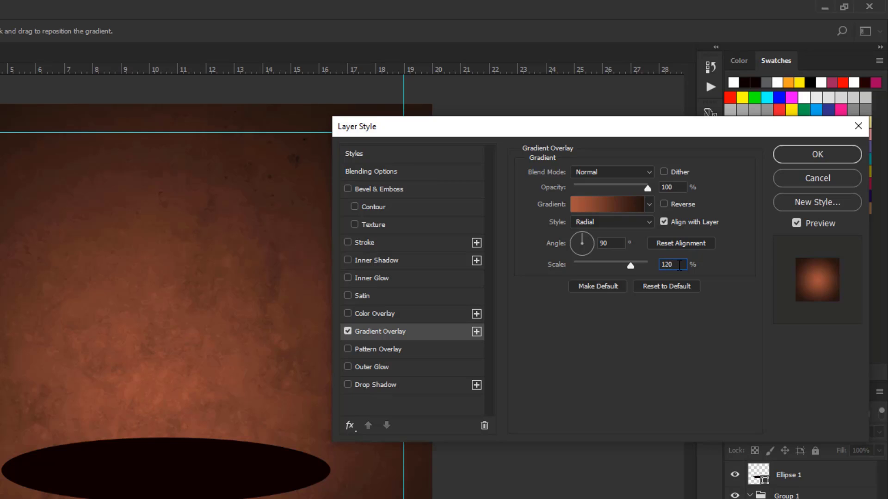
text(125)
key(Return)
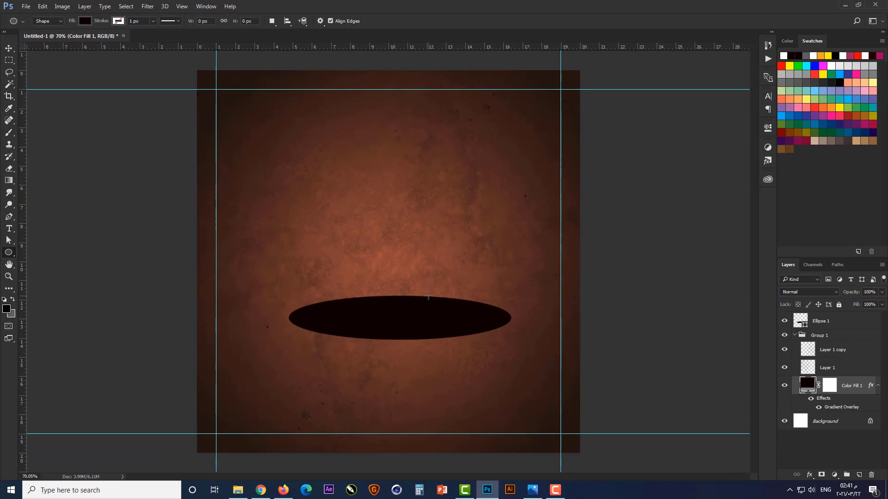
Enlarge the black ellipse slightly and proportionally about its center
key(v)
click(416, 330)
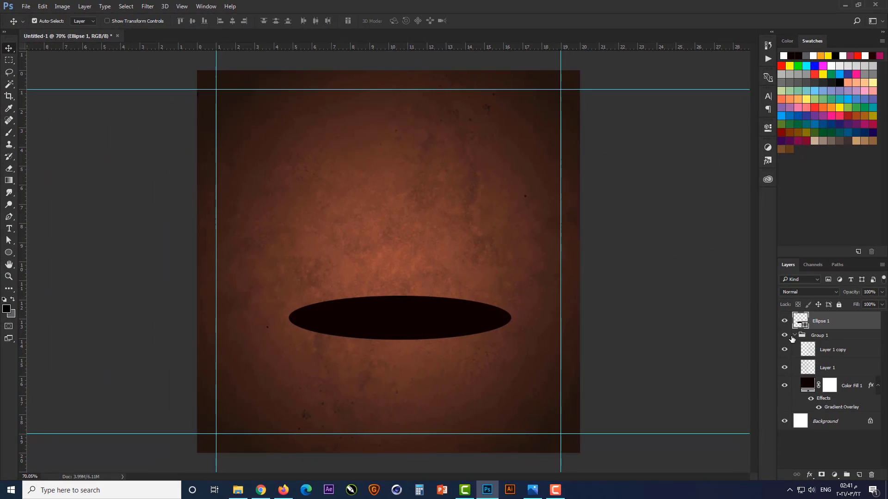
click(794, 335)
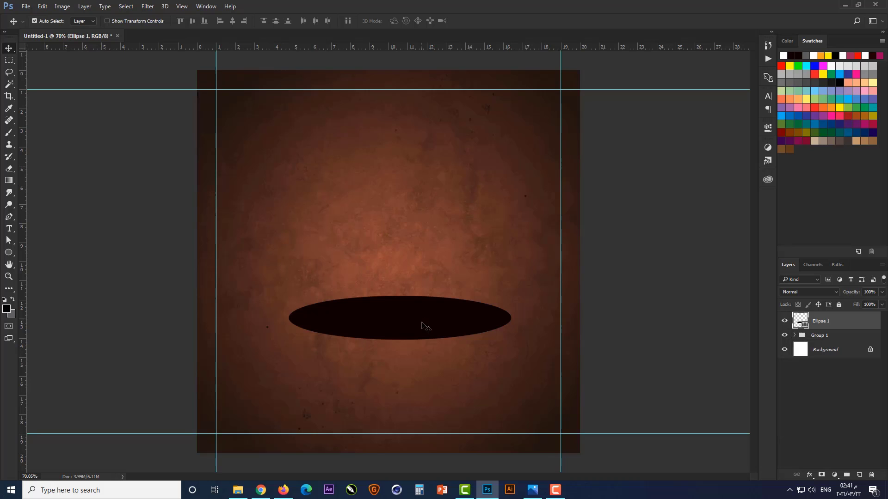
key(ctrl+t)
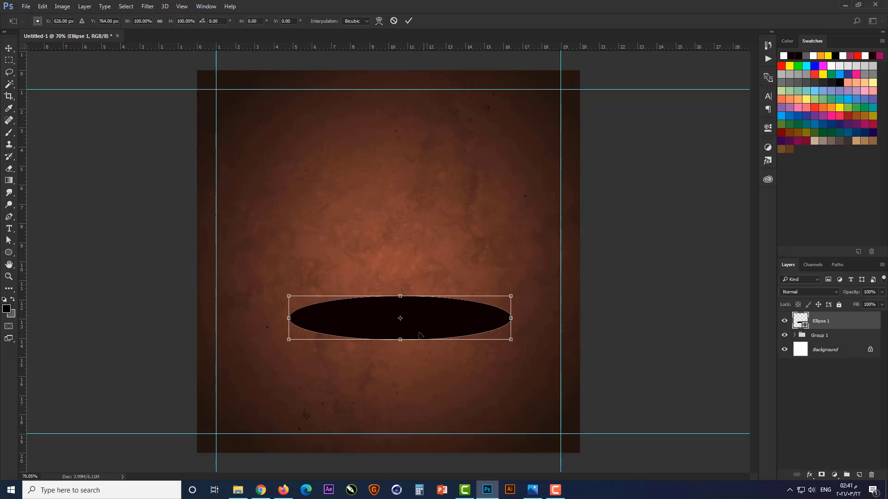
drag(511, 341, 523, 343)
key(Return)
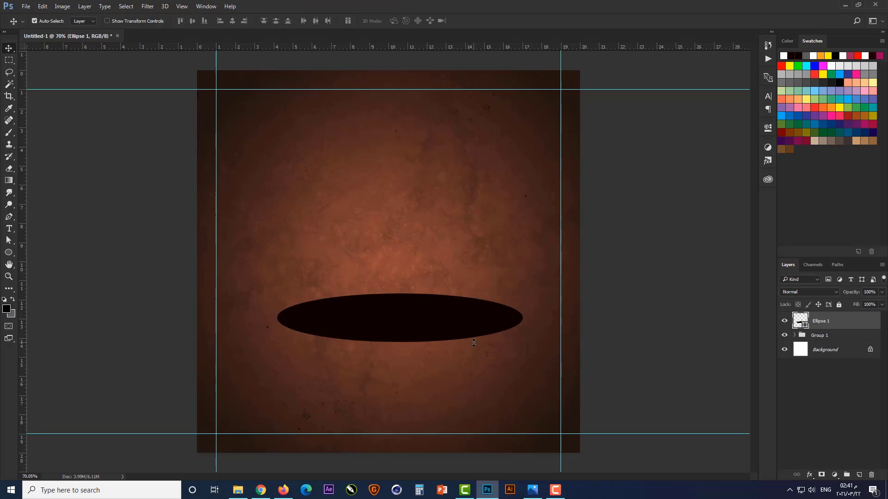
Move the black ellipse down slightly and duplicate its layer in place
key(ctrl+j)
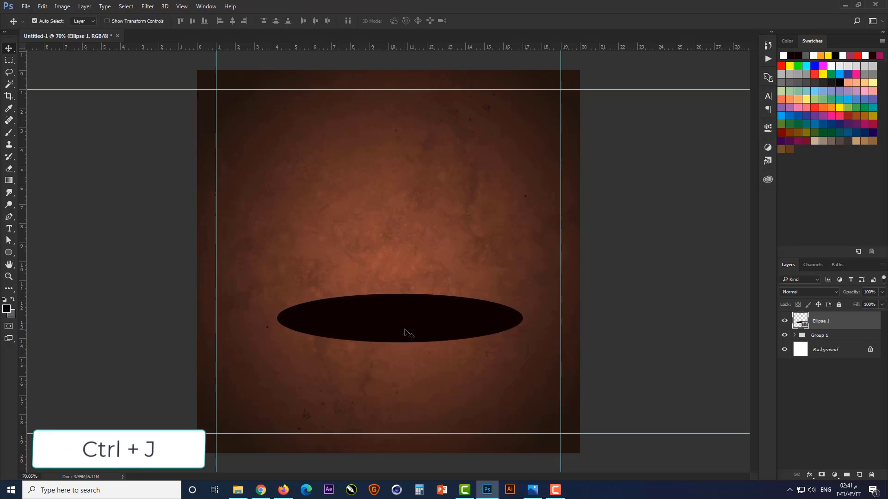
key(Down)
key(Down)
key(Down)
key(Down)
key(Down)
key(Down)
key(Down)
key(Down)
key(Down)
key(Down)
key(Down)
key(Down)
key(Down)
key(Down)
key(Down)
key(Down)
key(Down)
key(Down)
key(Down)
key(Down)
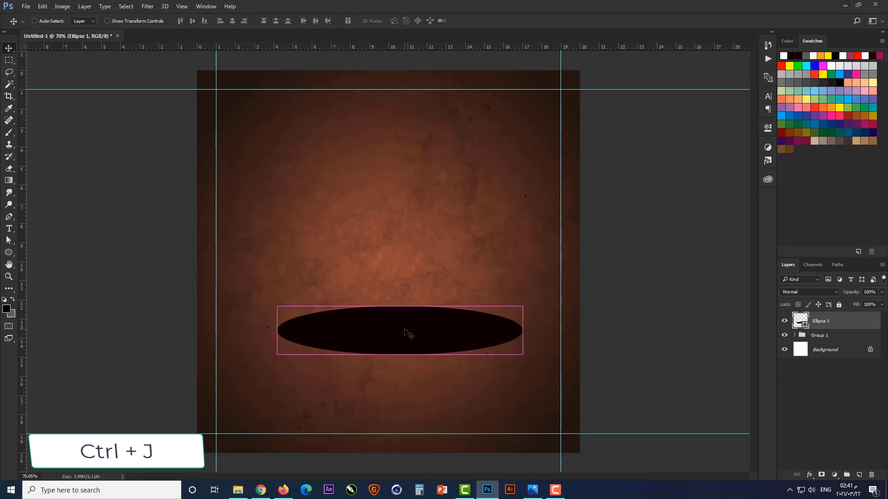
key(ctrl+j)
Convert the lower Ellipse 1 layer to a smart object and put it in its own group
click(832, 340)
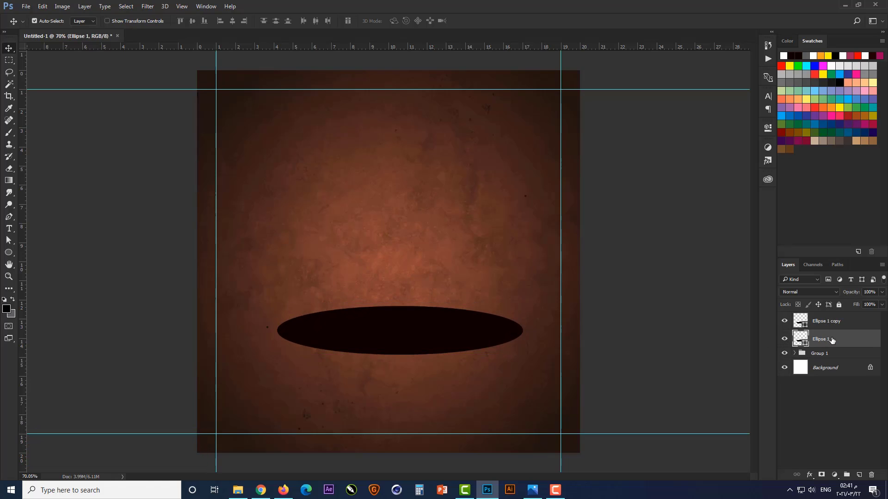
right_click(832, 341)
click(765, 171)
key(ctrl+g)
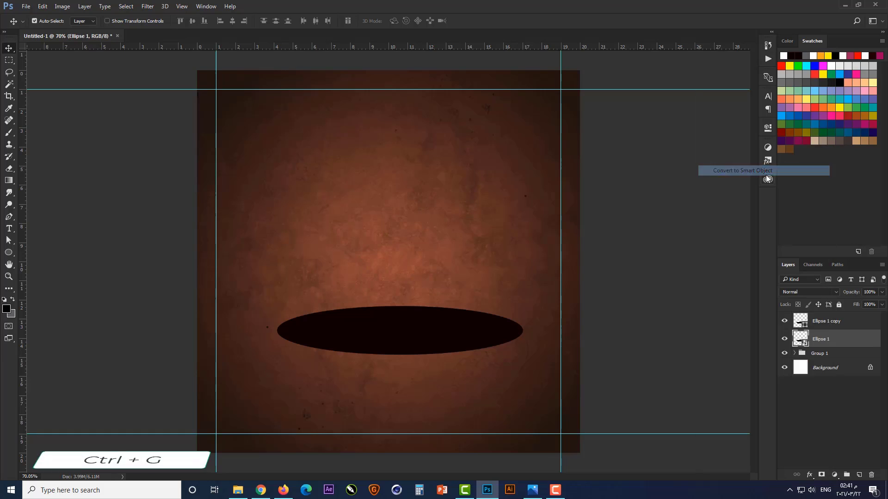
key(ctrl+g)
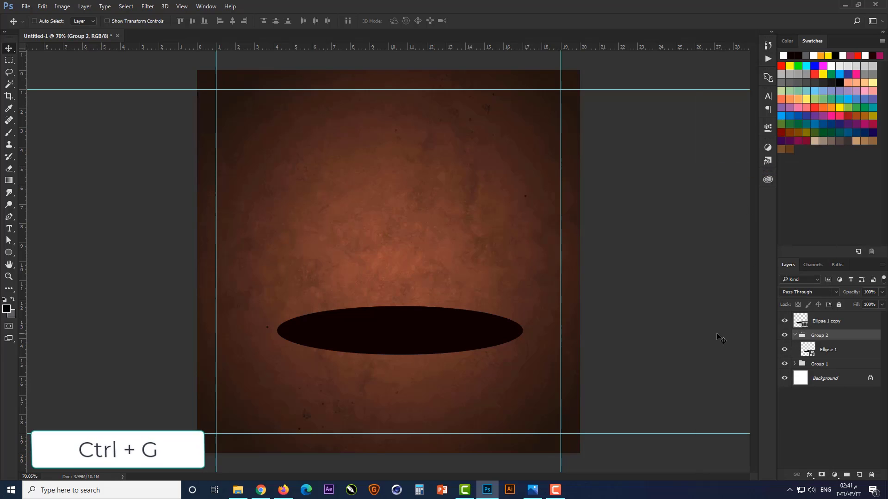
Stack about 34 copies of the Ellipse 1 smart object inside its group, each nudged slightly lower, to build a thick disc edge
click(832, 350)
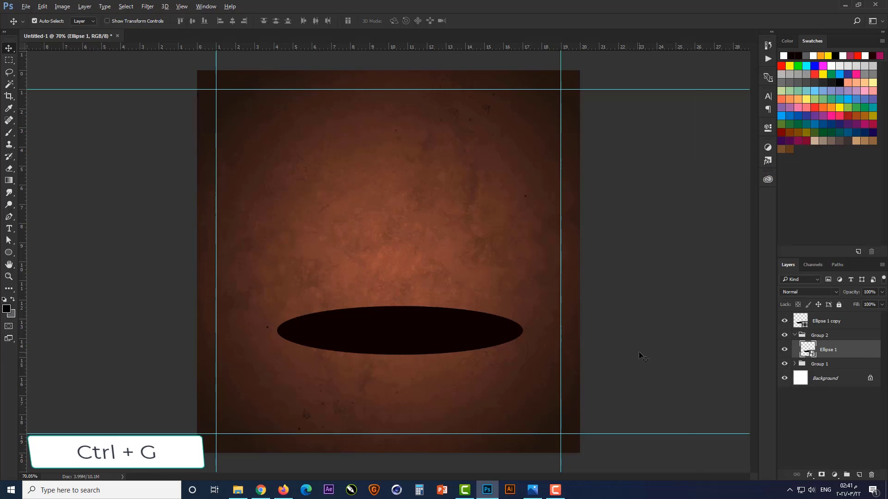
key(alt+Down)
key(alt+Down)
key(alt+Down)
key(alt+Down)
key(alt+Down)
key(alt+Down)
key(alt+Down)
key(alt+Down)
key(alt+Down)
key(alt+Down)
key(alt+Down)
key(alt+Down)
key(alt+Down)
key(alt+Down)
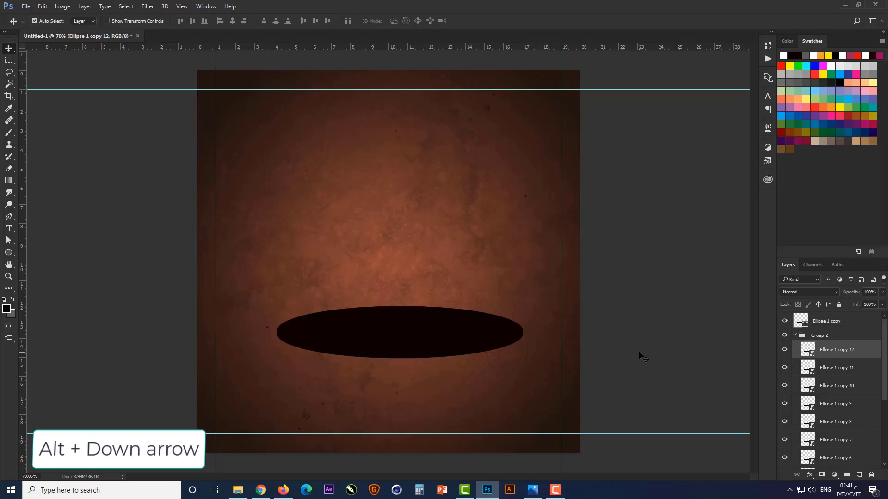
key(alt+Down)
key(alt+Down)
key(alt+Down)
key(alt+Down)
key(alt+Down)
key(alt+Down)
key(alt+Down)
key(alt+Down)
key(alt+Down)
key(alt+Down)
key(alt+Down)
key(alt+Down)
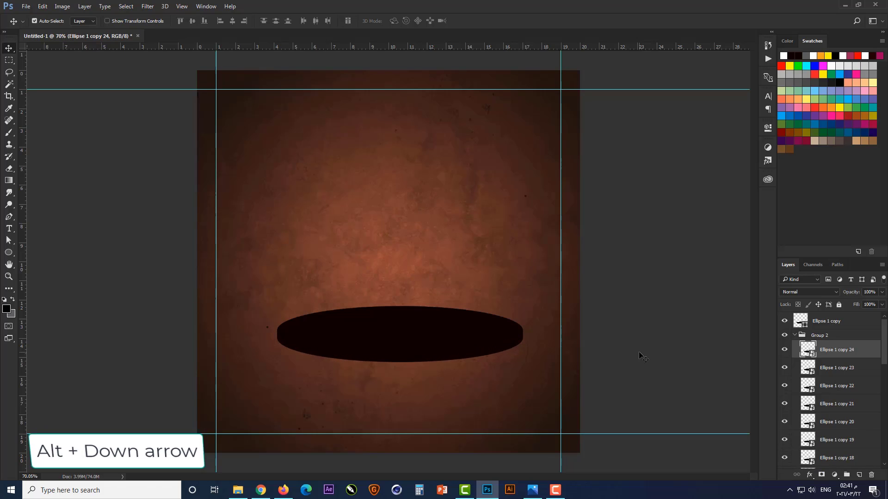
key(alt+Down)
key(alt+Down)
key(alt+Down)
key(alt+Down)
key(alt+Down)
key(alt+Down)
key(alt+Down)
key(alt+Down)
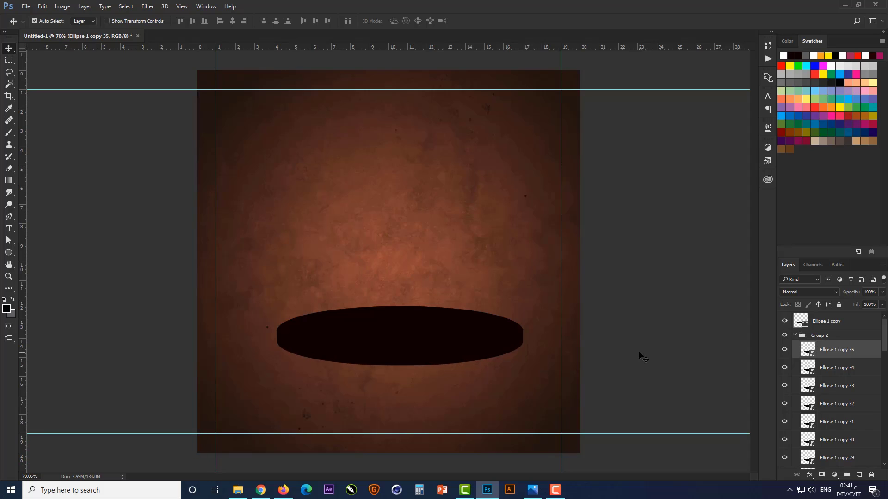
Place the WoodFloor034_4K_Color image directly above the Ellipse 1 copy layer, scaled to about 9.89%
click(794, 336)
click(819, 325)
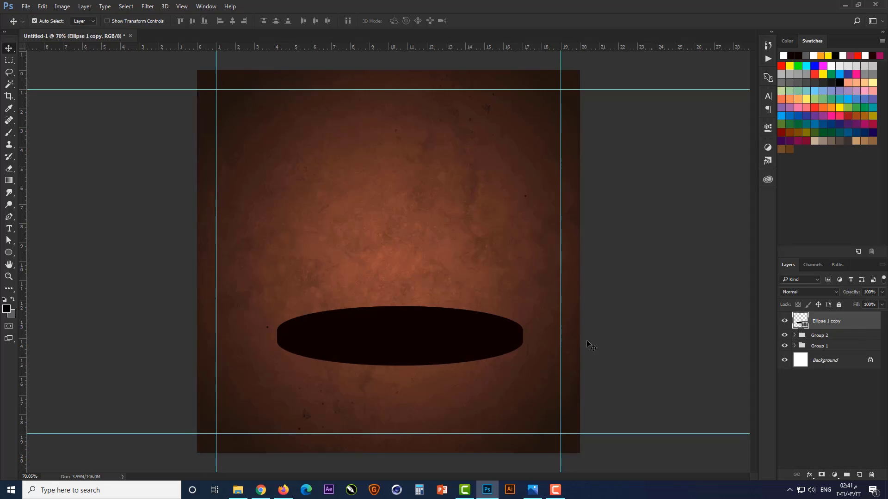
click(235, 493)
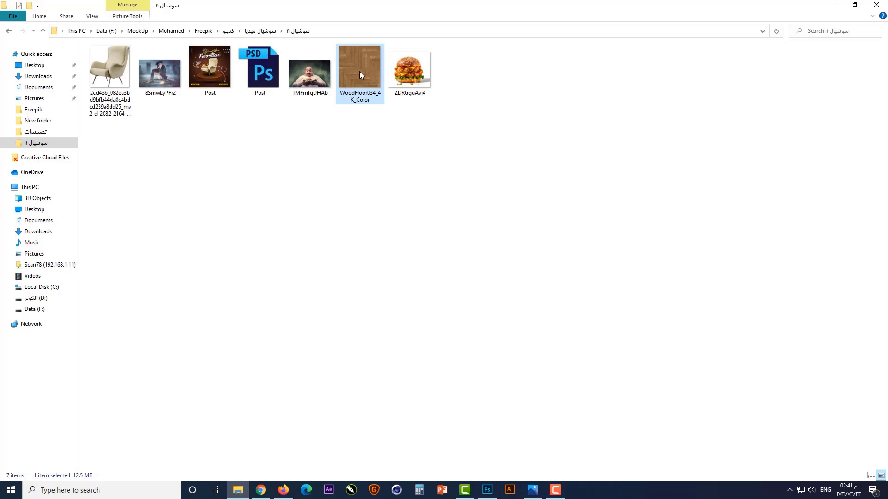
drag(360, 69, 404, 388)
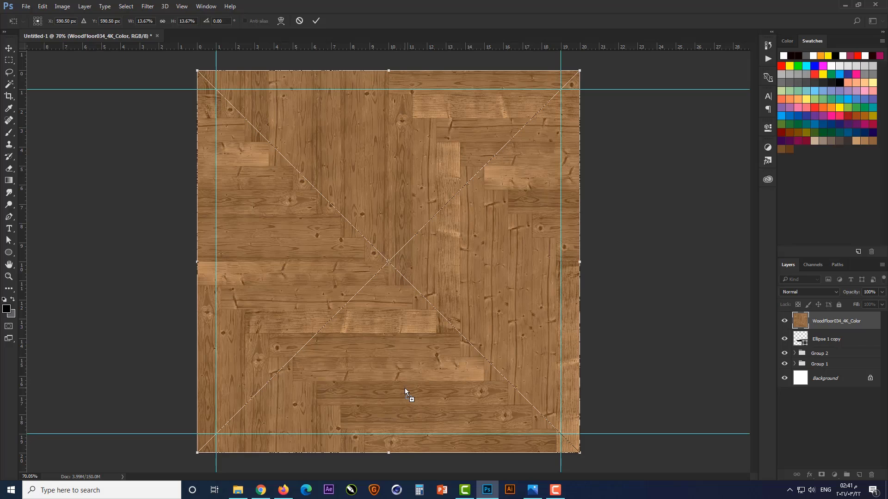
key(ctrl+t)
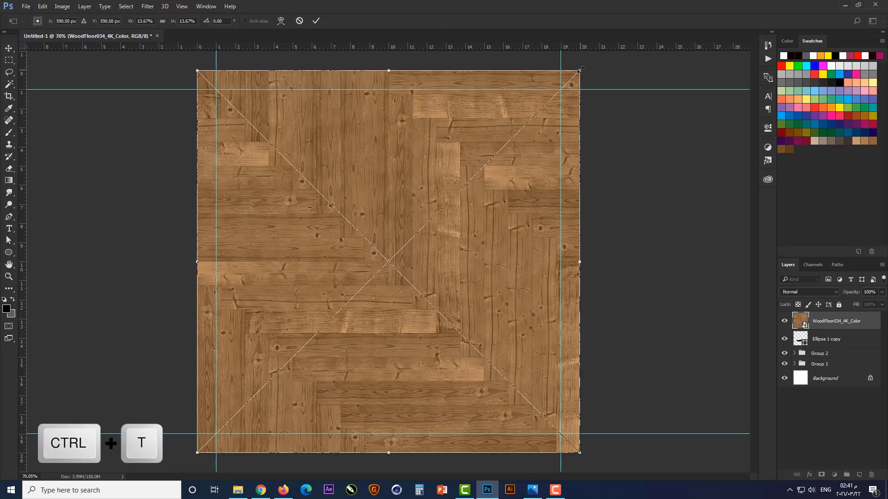
drag(579, 70, 527, 122)
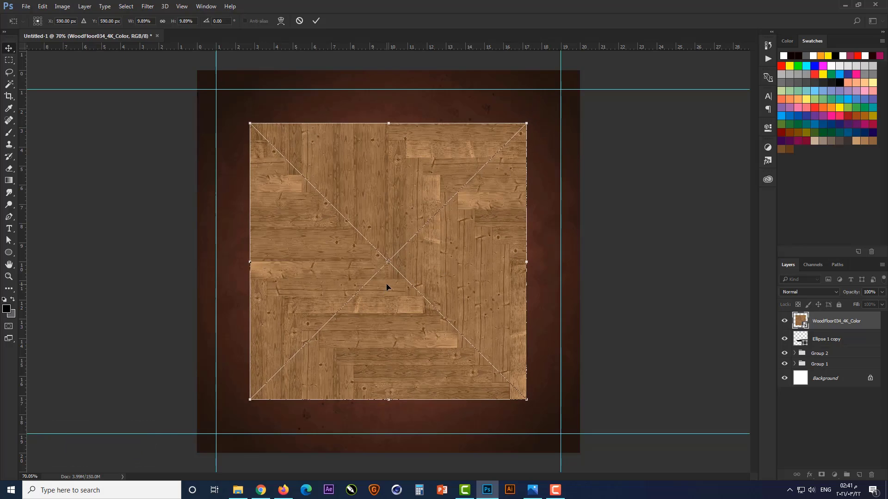
key(Return)
Clip the wood floor image to the Ellipse 1 copy layer
key(ctrl+alt+g)
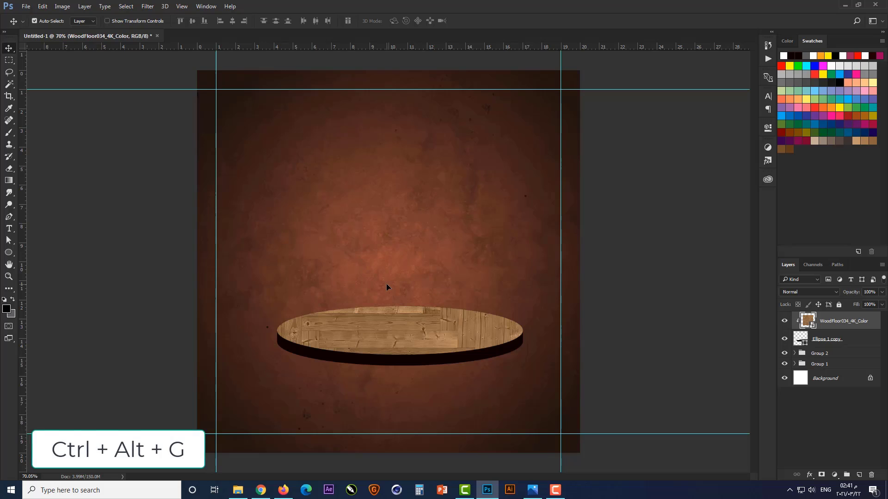
key(ctrl+t)
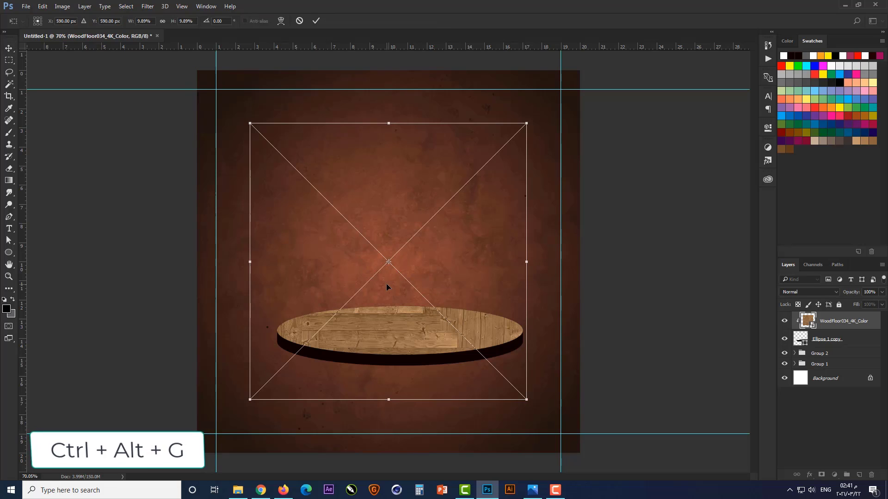
key(Return)
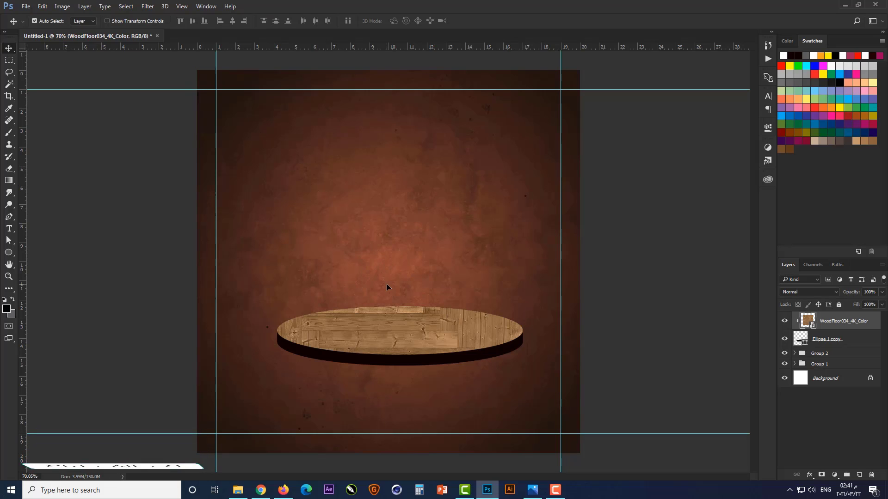
Center the Ellipse 1 copy layer and Group 2 horizontally on the canvas
click(817, 341)
ctrl+click(817, 354)
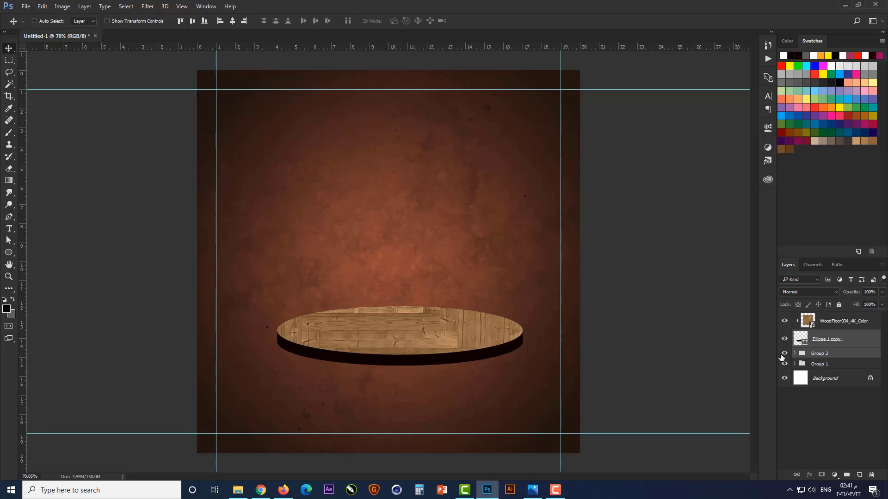
key(ctrl+a)
click(233, 21)
key(ctrl+d)
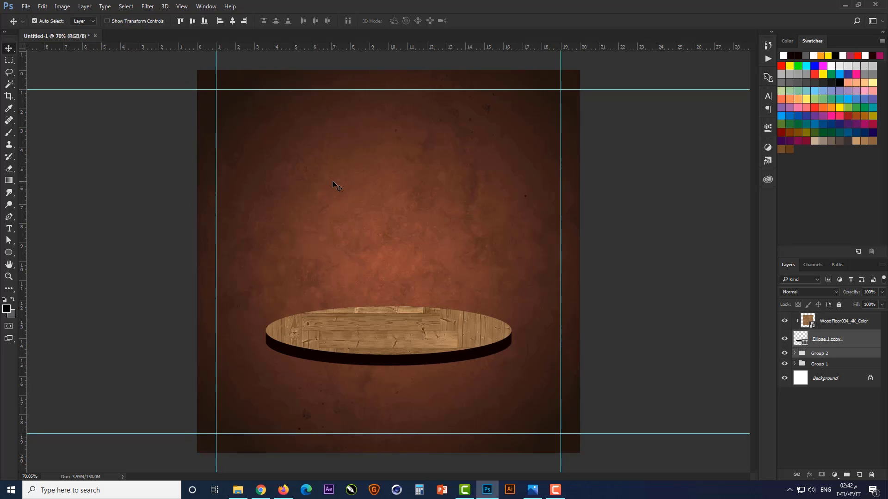
Distort the wood texture into a flattened perspective shape, wider at the front, that fits the disc's top, and center it horizontally
click(839, 324)
key(ctrl+t)
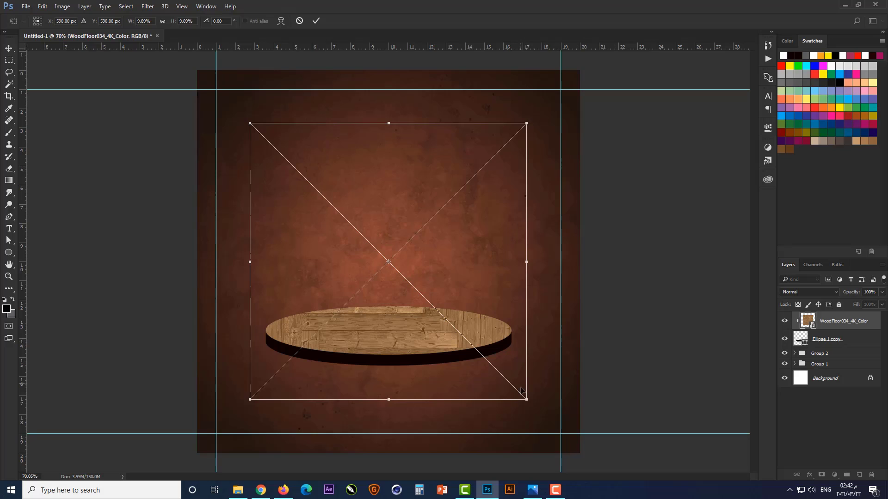
drag(526, 399, 579, 399)
drag(250, 399, 198, 399)
drag(526, 126, 504, 126)
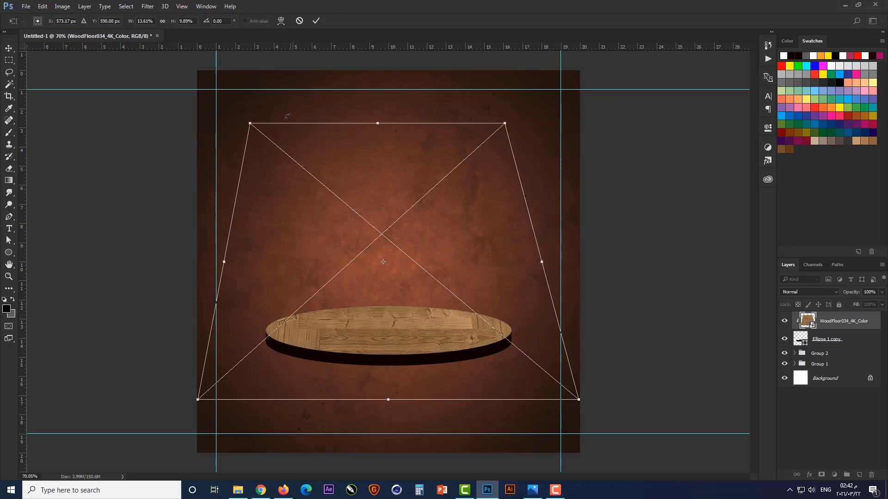
drag(250, 124, 286, 131)
drag(395, 123, 391, 299)
drag(389, 399, 390, 365)
drag(561, 332, 518, 332)
key(Return)
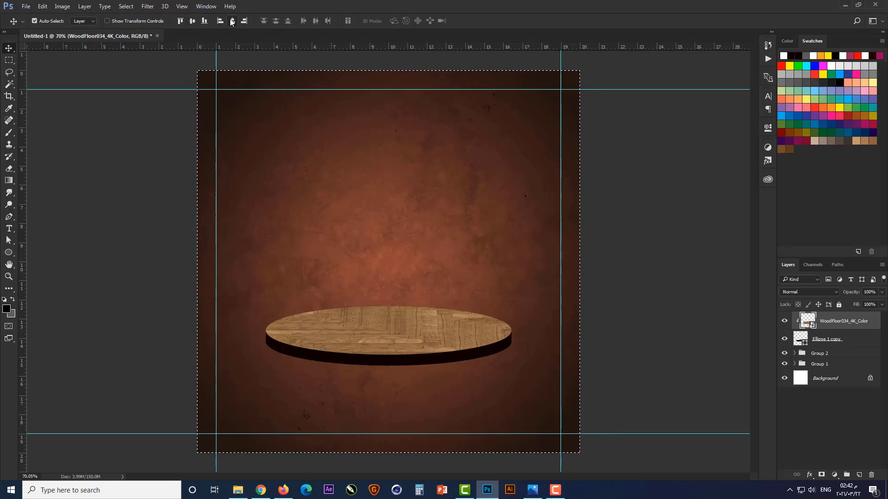
Copy the layer style from Color Fill 1 and paste it onto Group 2, the disc's edge
scroll(406, 396, up, 4)
scroll(505, 359, down, 1)
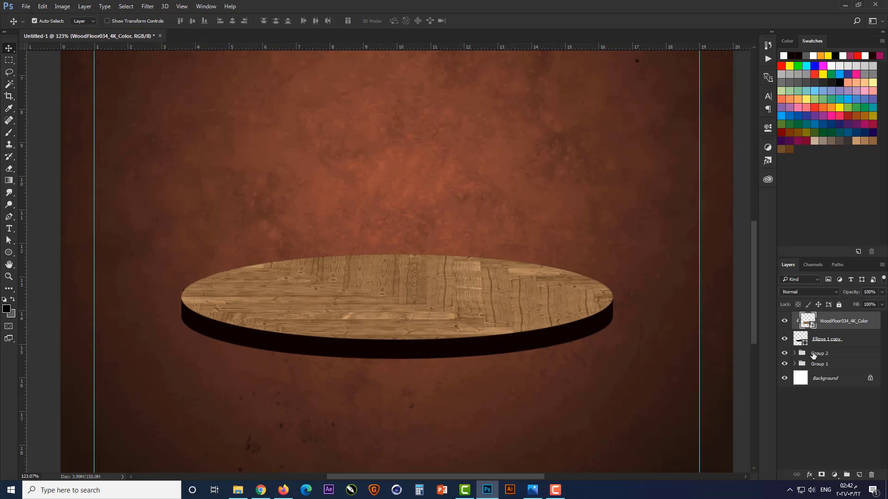
click(794, 364)
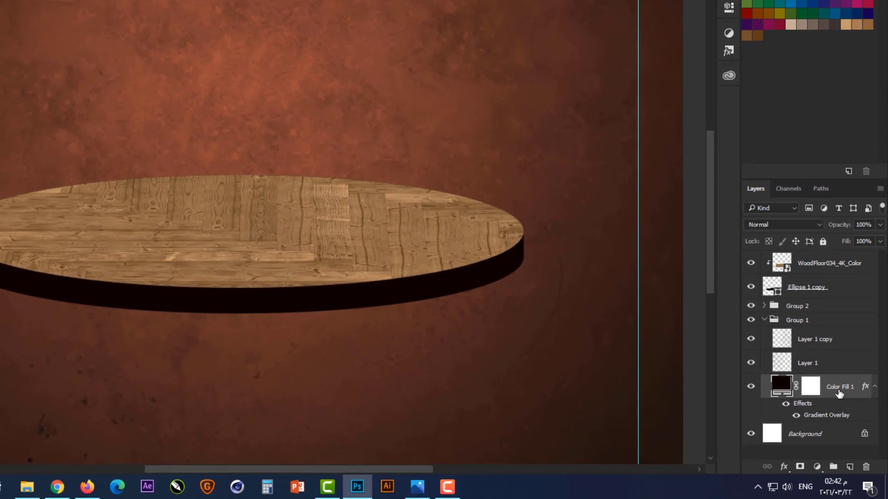
right_click(850, 415)
click(731, 186)
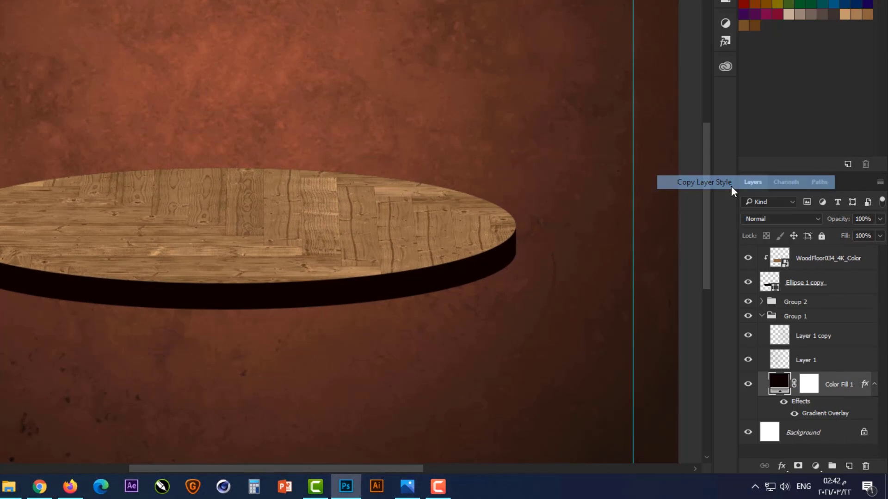
click(761, 318)
click(793, 306)
right_click(793, 306)
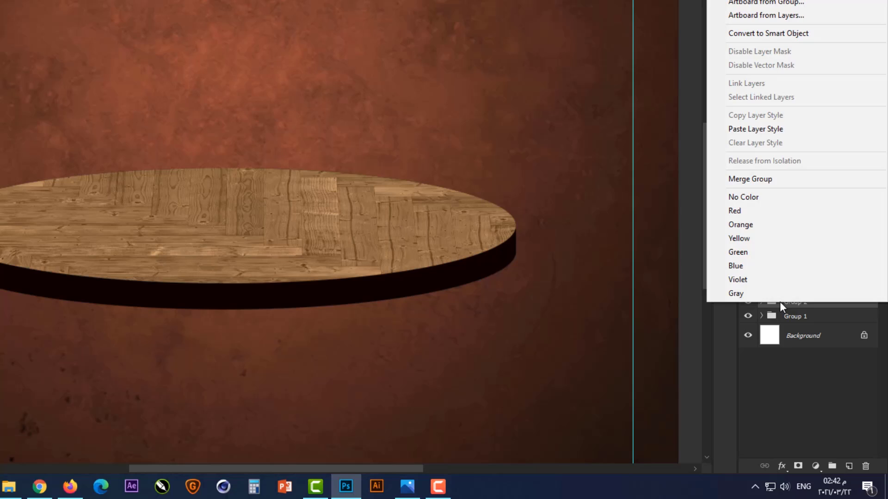
click(764, 124)
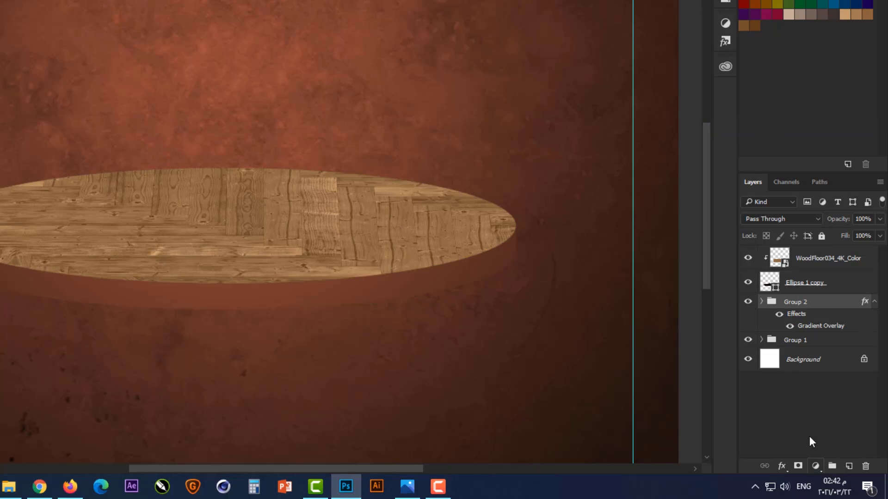
Change the dark end stop of Group 2's gradient overlay to #090300
double_click(817, 327)
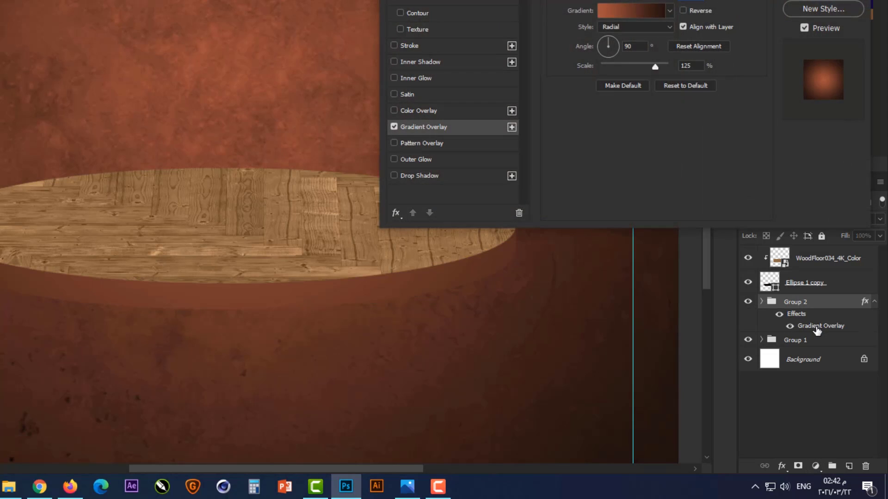
click(633, 10)
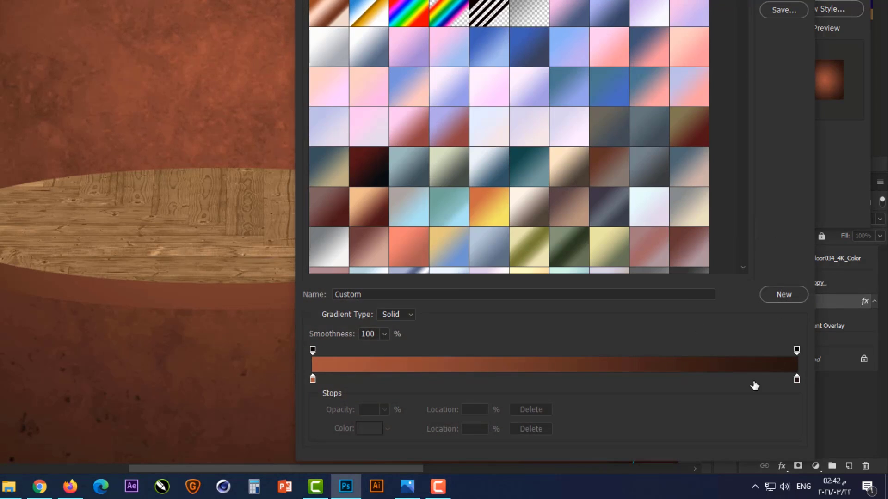
click(796, 384)
click(372, 434)
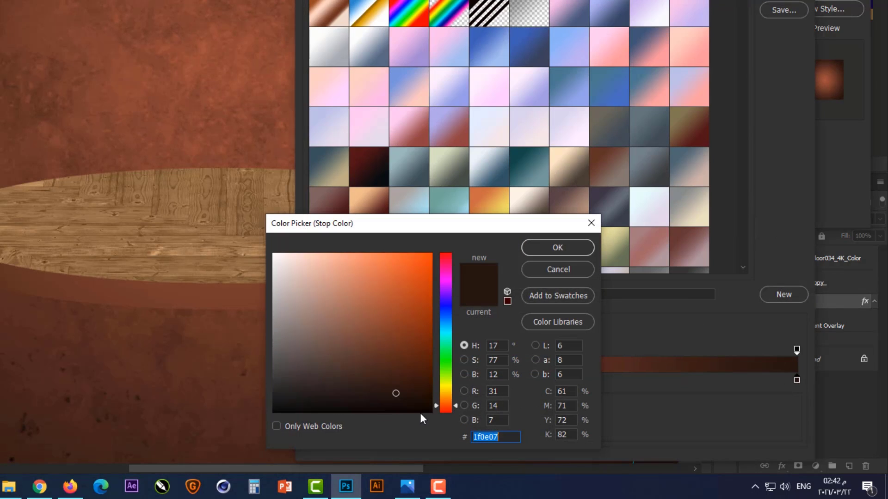
click(423, 407)
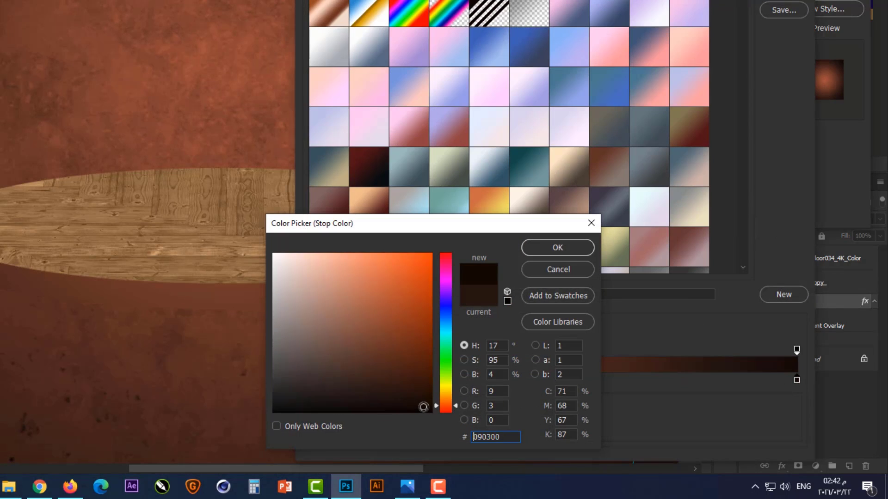
click(536, 248)
Change the light starting stop of Group 2's overlay gradient to dark brown #4a1d0f
click(313, 380)
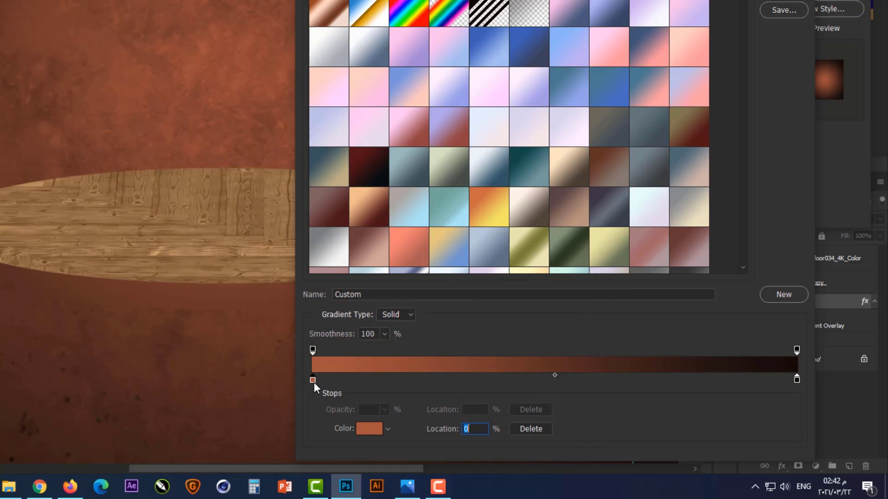
click(367, 430)
click(401, 382)
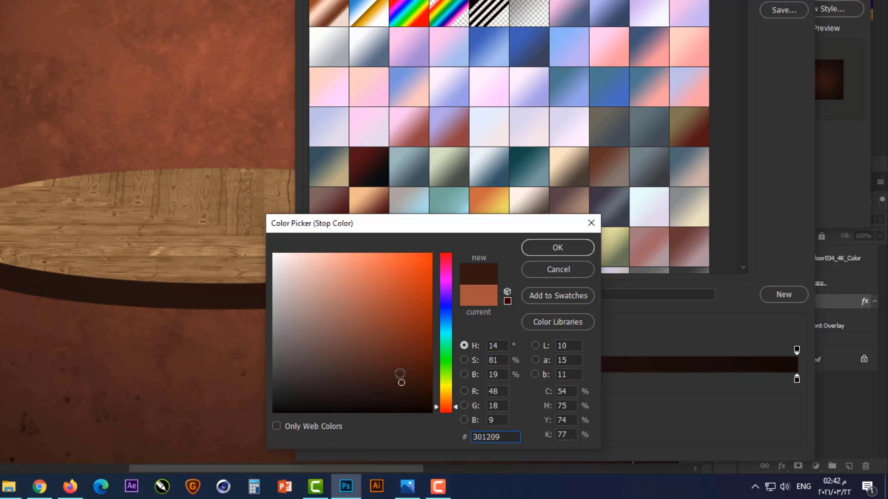
click(400, 366)
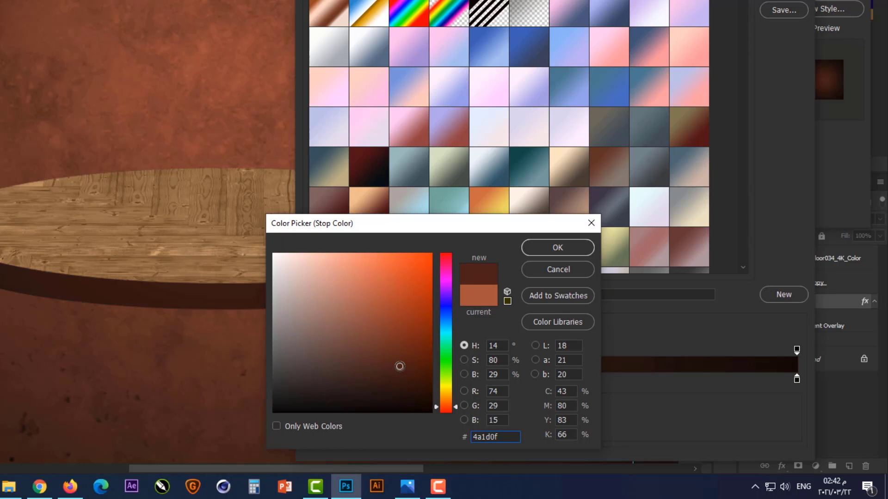
click(570, 251)
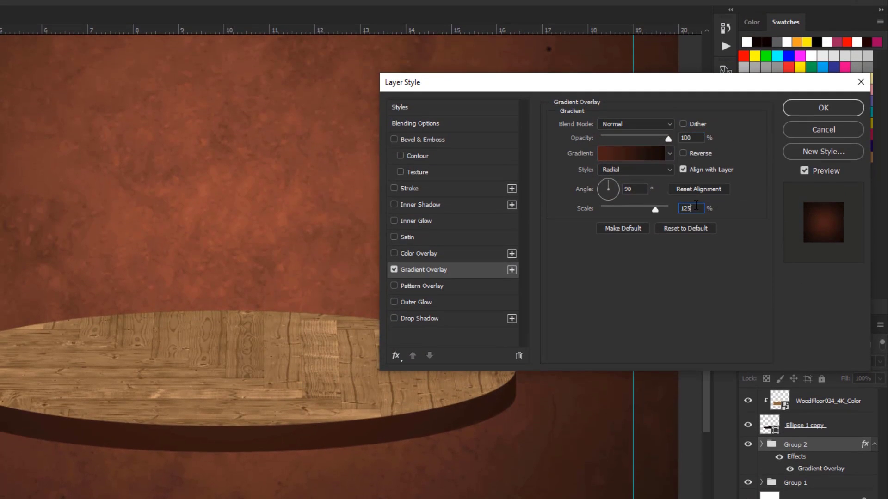
Set the scale of Group 2's gradient overlay to 110% and apply the layer style
double_click(695, 205)
text(90)
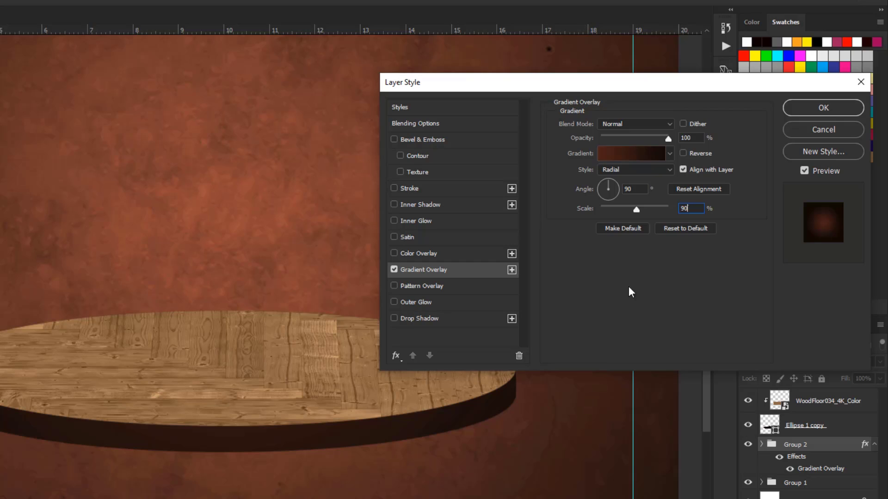
drag(636, 210, 650, 210)
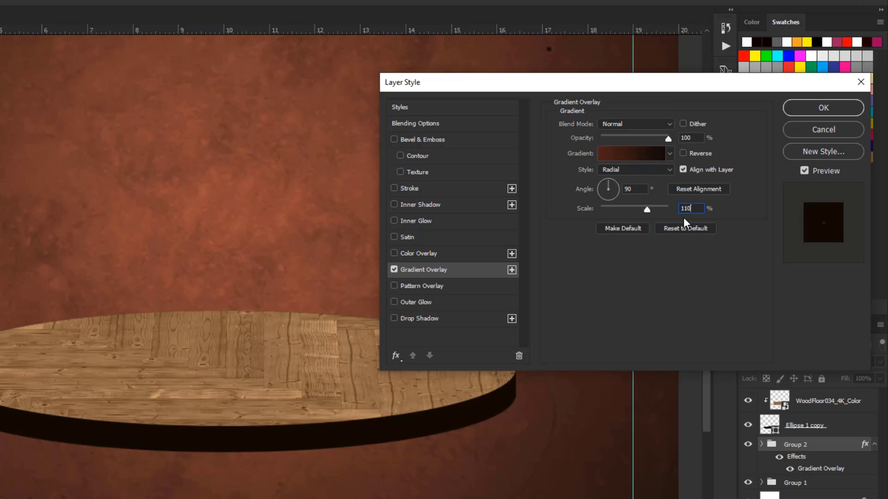
key(Return)
key(ctrl+minus)
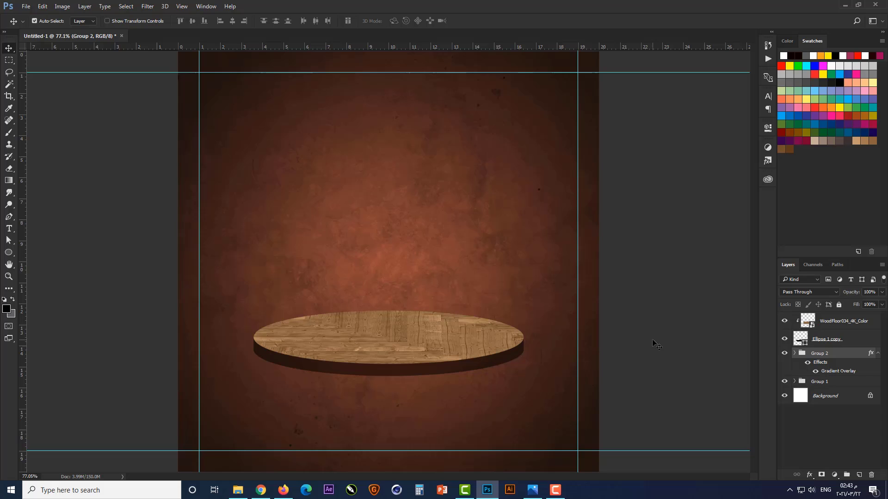
Add a Curves adjustment above the wood floor layer, pull the midtones down to darken it, and clip it to the podium top
click(577, 424)
click(846, 327)
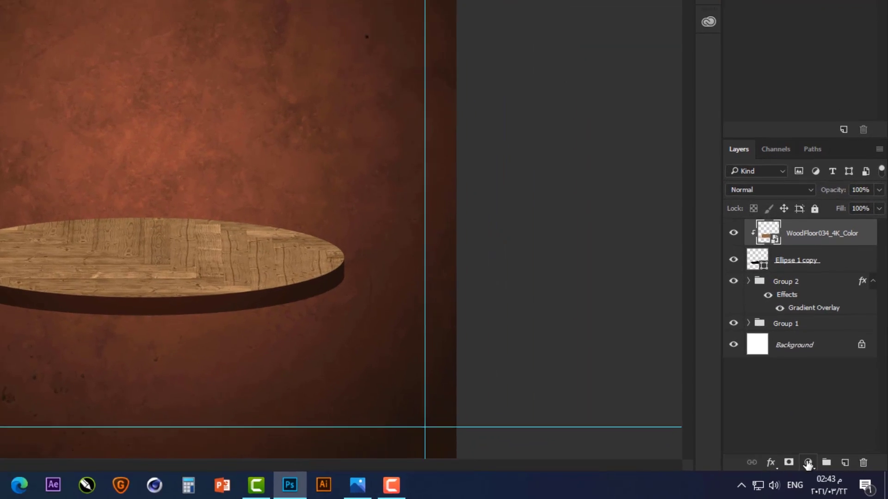
click(834, 475)
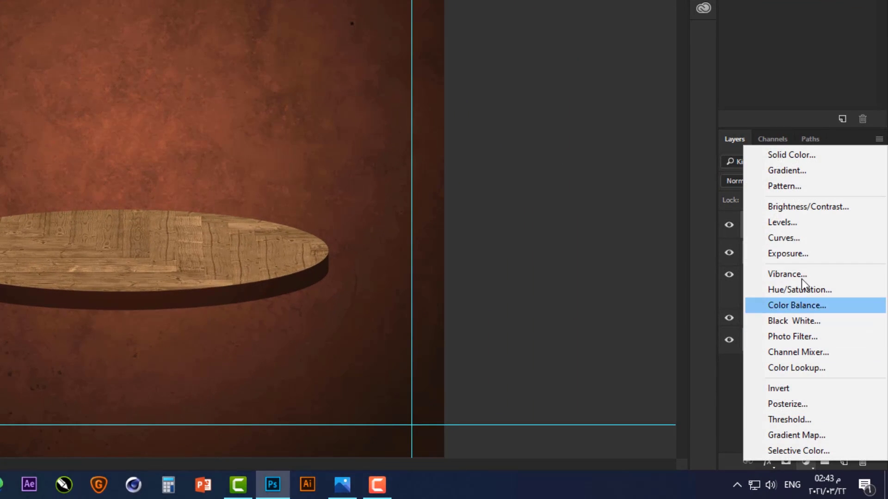
click(807, 237)
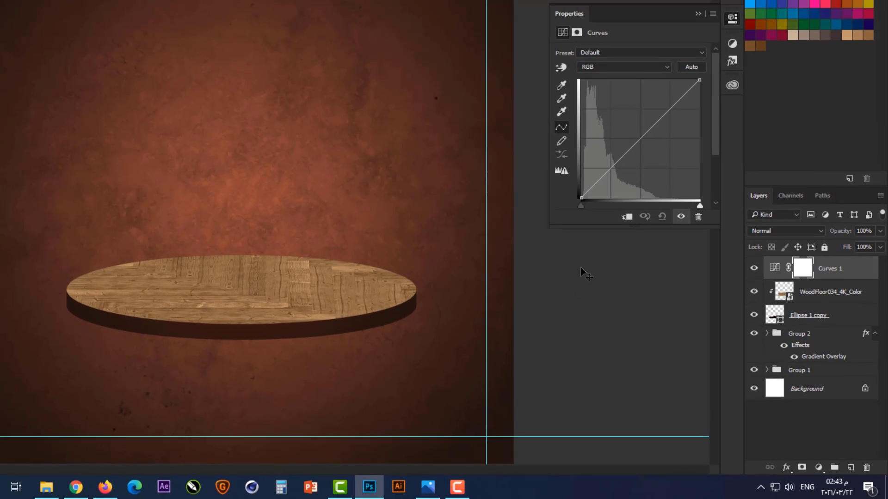
drag(641, 148, 663, 154)
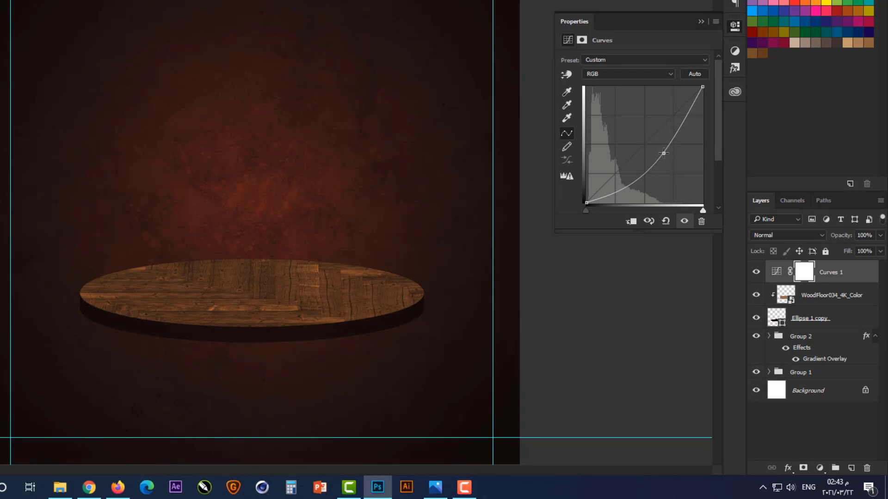
click(699, 22)
key(ctrl+alt+g)
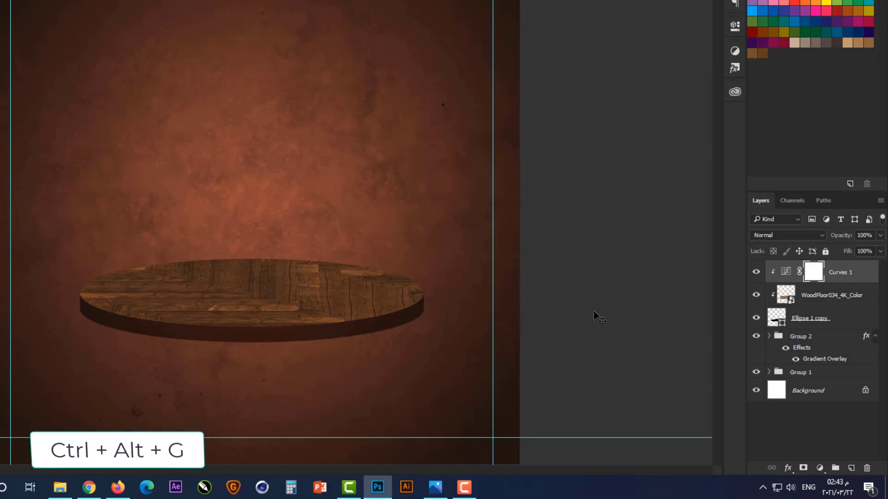
Add a clipped Levels adjustment directly above the wood floor layer, using the Increase Contrast 1 preset with the white input level at 220
click(781, 298)
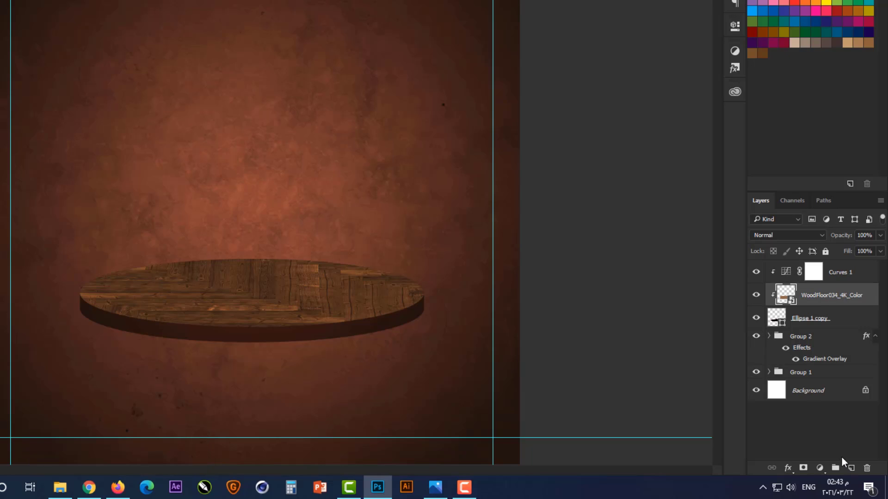
click(821, 468)
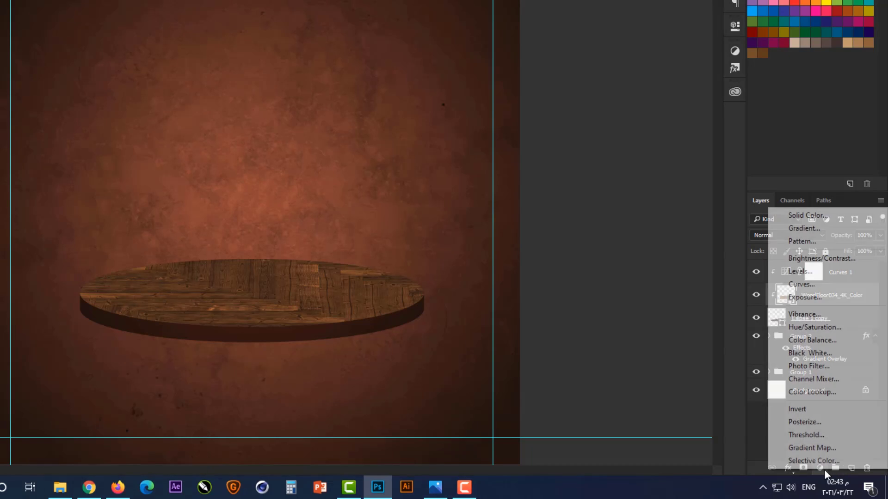
click(833, 273)
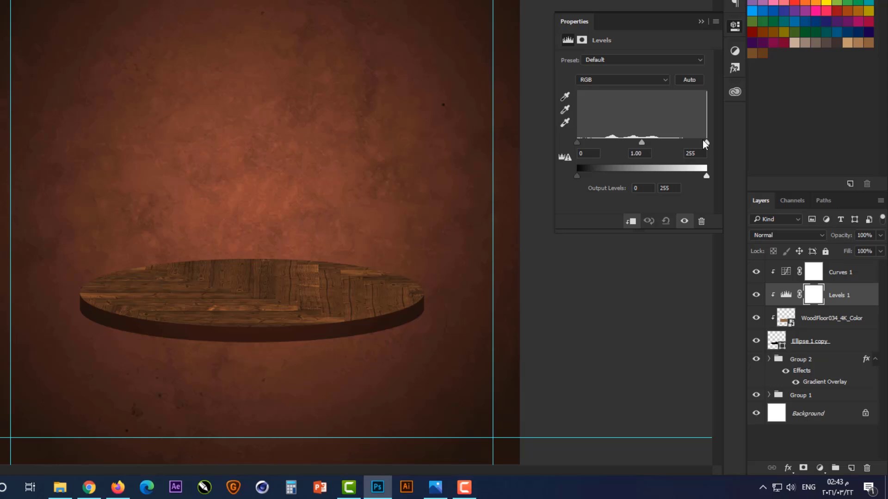
drag(705, 143, 690, 137)
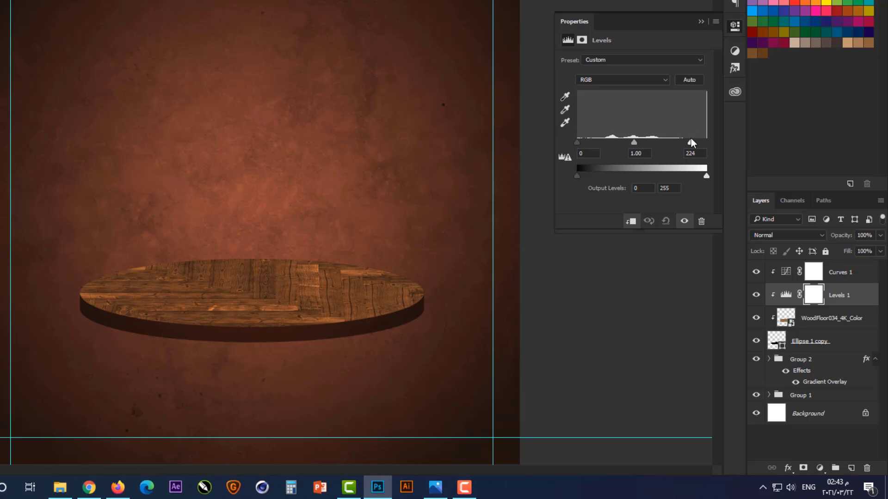
drag(577, 143, 584, 141)
click(639, 61)
click(646, 97)
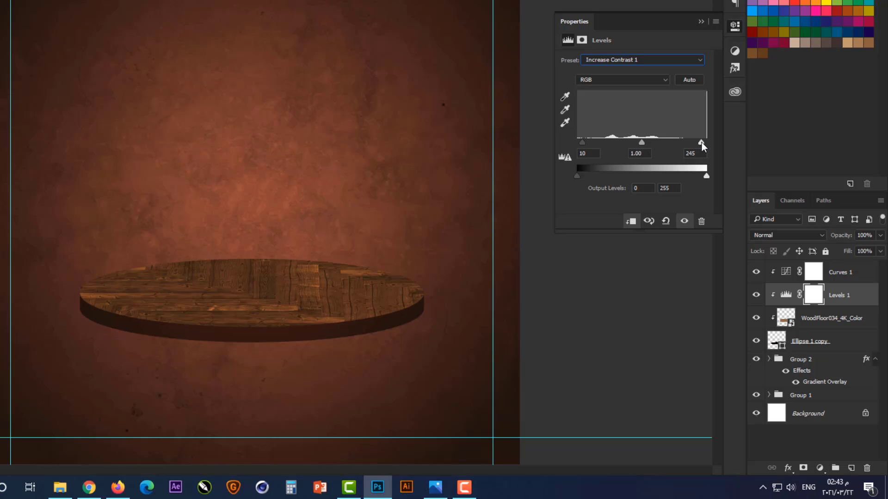
drag(700, 142, 689, 141)
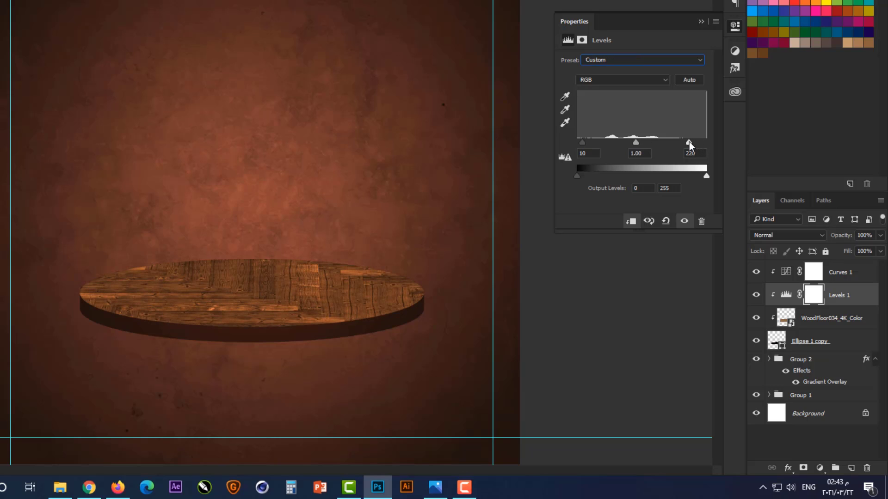
click(701, 22)
click(594, 312)
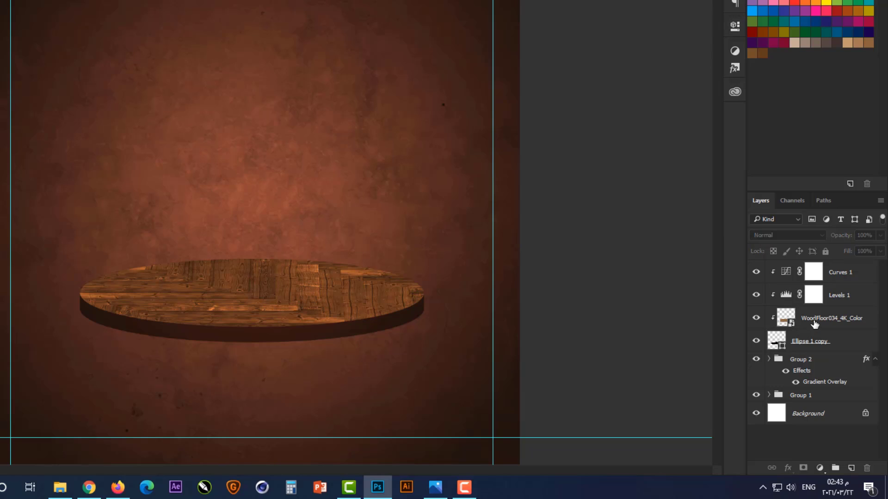
Group all the podium layers from Curves 1 down to Group 2
click(834, 276)
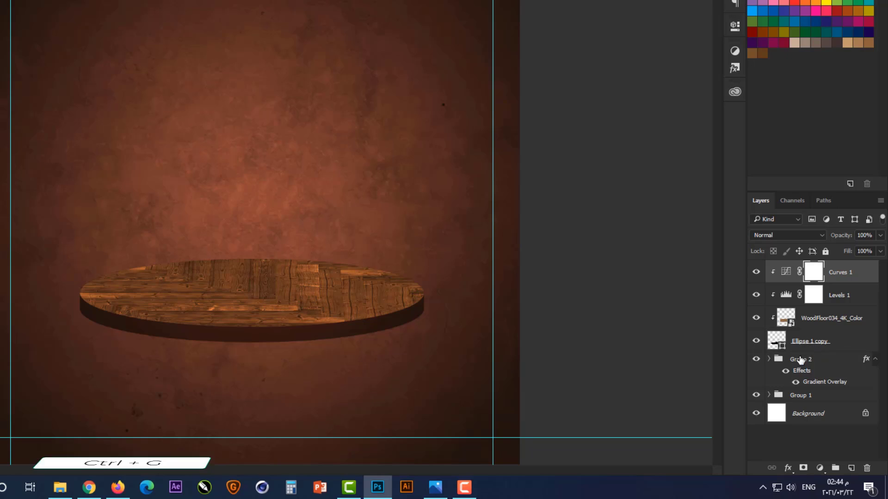
shift+click(816, 343)
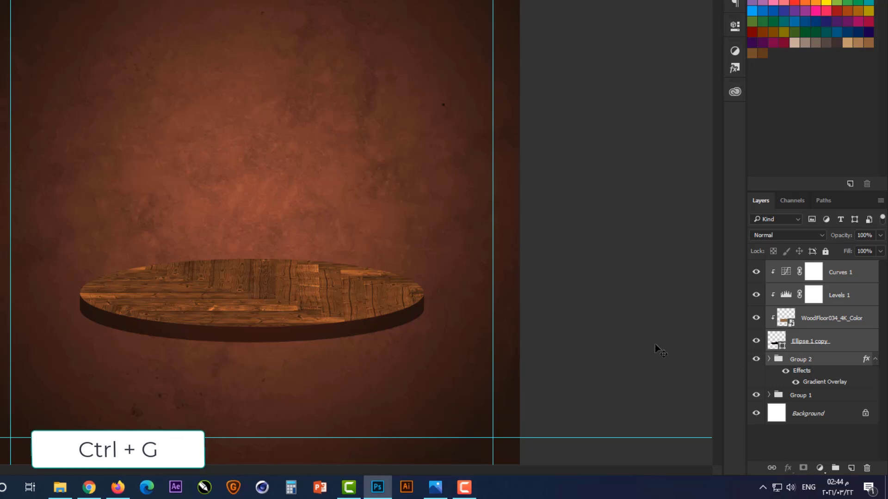
key(ctrl+g)
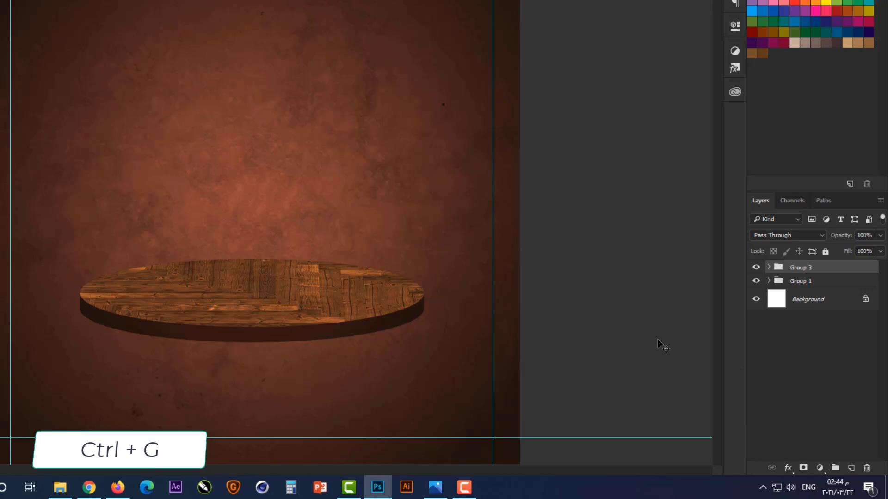
On a new layer above Group 1, stamp a black shadow below the podium with a flattened 800 px soft brush at 0% hardness
click(805, 281)
click(855, 471)
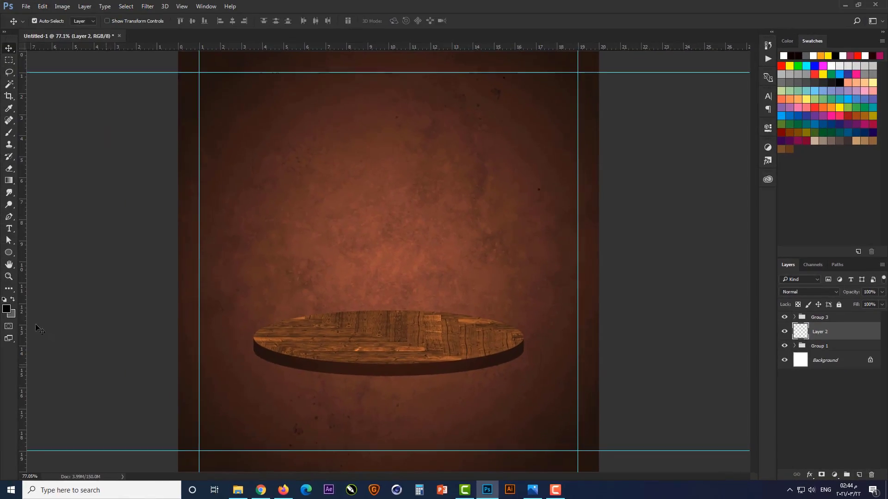
key(b)
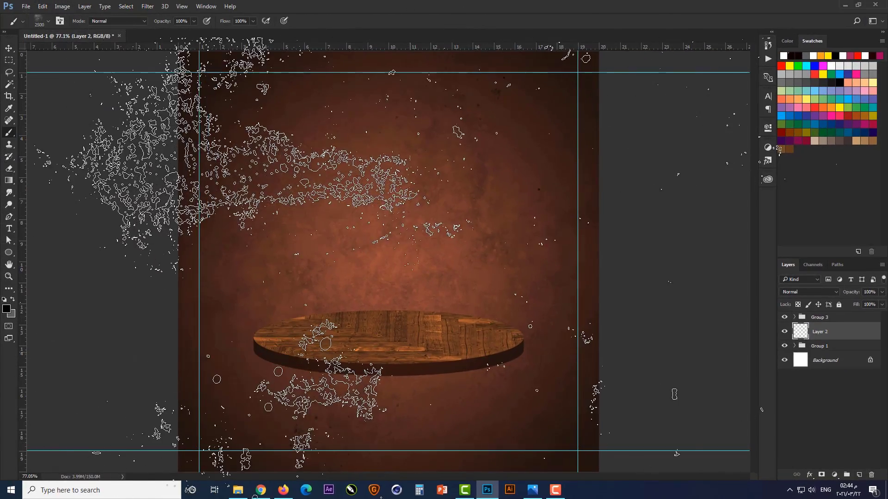
right_click(415, 116)
click(428, 178)
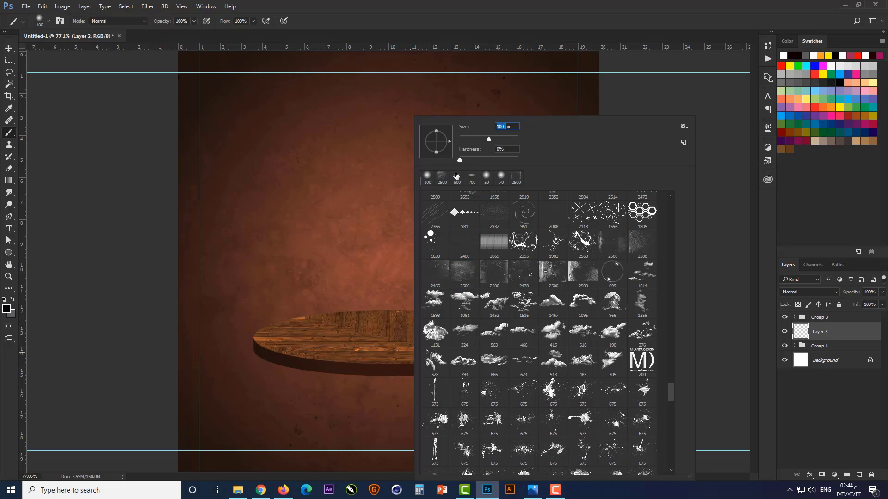
text(800)
drag(436, 131, 436, 140)
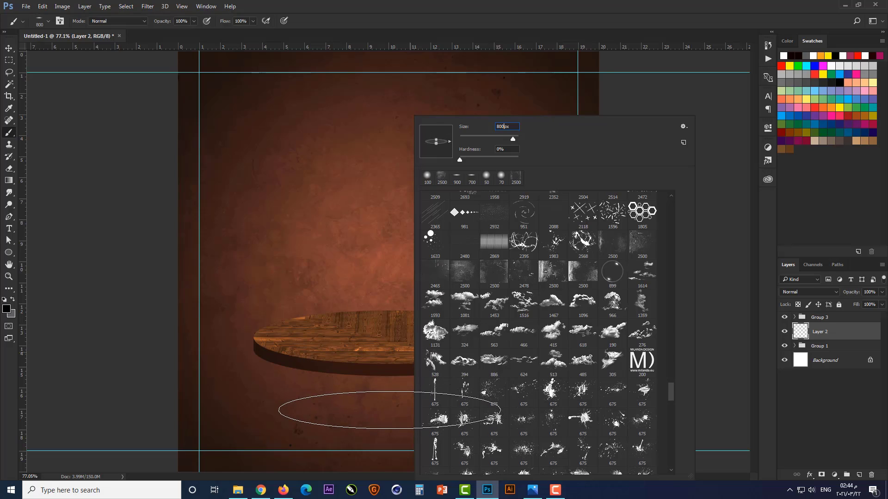
click(389, 410)
Center the shadow on Layer 2 horizontally on the canvas
key(v)
key(ctrl+a)
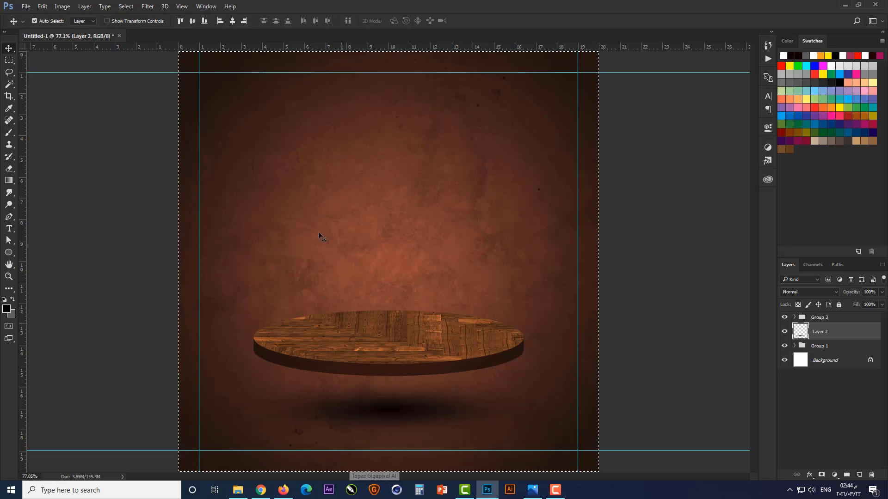
key(ctrl+d)
Squash the shadow on Layer 2 to 52% height from its upper edge and nudge it up slightly toward the podium
key(ctrl+t)
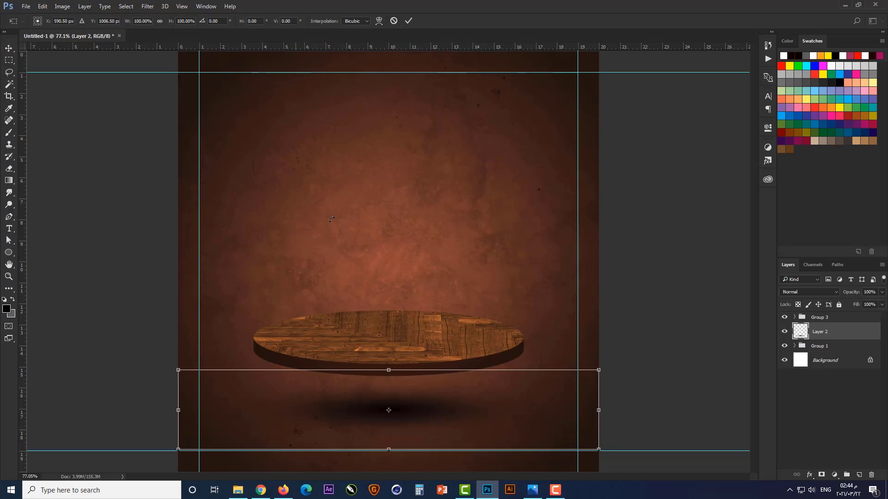
drag(387, 370, 385, 408)
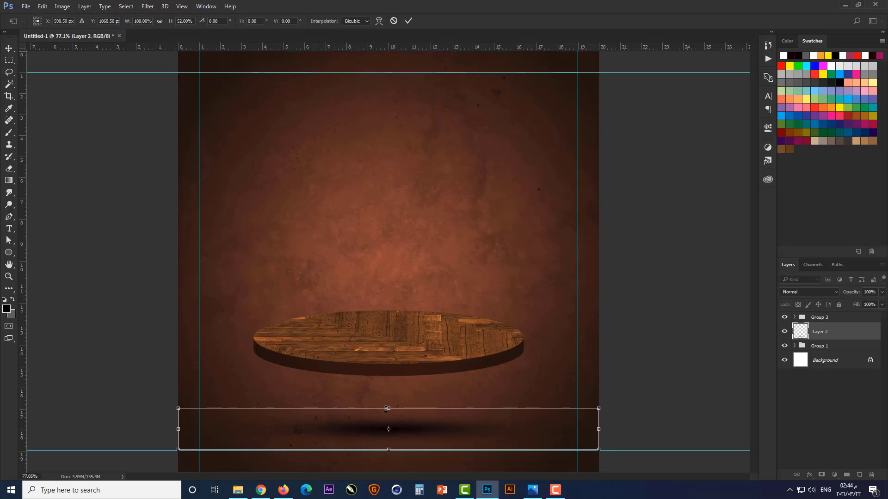
key(Return)
key(shift+Up)
key(shift+Up)
click(795, 315)
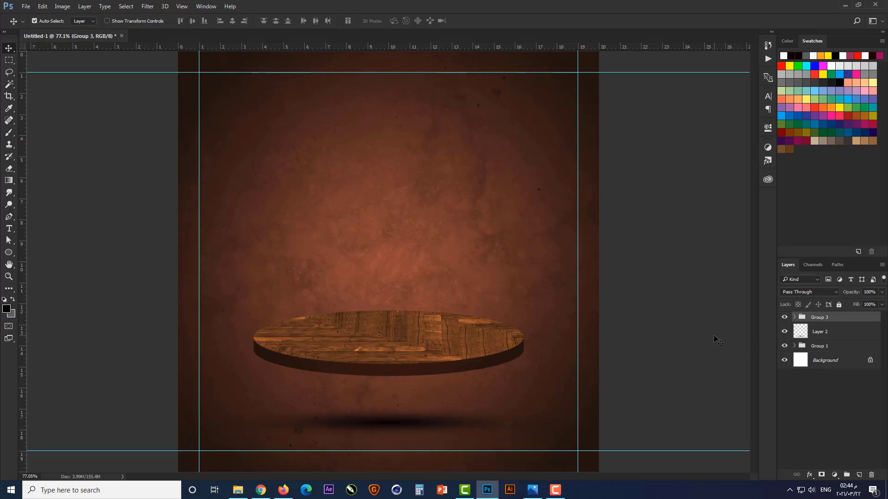
Nudge the podium group, Group 3, down closer to the shadow below it
key(Down)
key(Down)
key(Down)
key(Down)
key(Down)
key(Down)
key(Down)
key(Down)
key(Down)
key(Down)
key(Down)
key(Down)
key(Down)
key(Down)
key(Down)
key(Down)
key(Down)
key(Down)
key(Down)
key(Down)
key(Down)
key(Down)
key(Down)
key(Down)
key(Down)
key(Down)
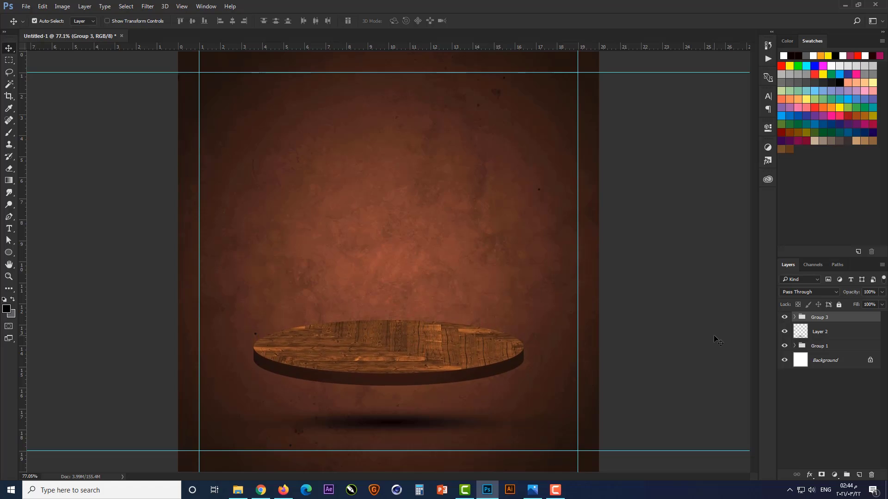
key(Down)
key(Down)
key(Down)
key(Down)
key(Down)
key(Down)
key(Down)
key(Down)
key(Down)
key(Down)
key(Down)
key(Down)
key(Down)
key(Down)
key(Down)
key(Down)
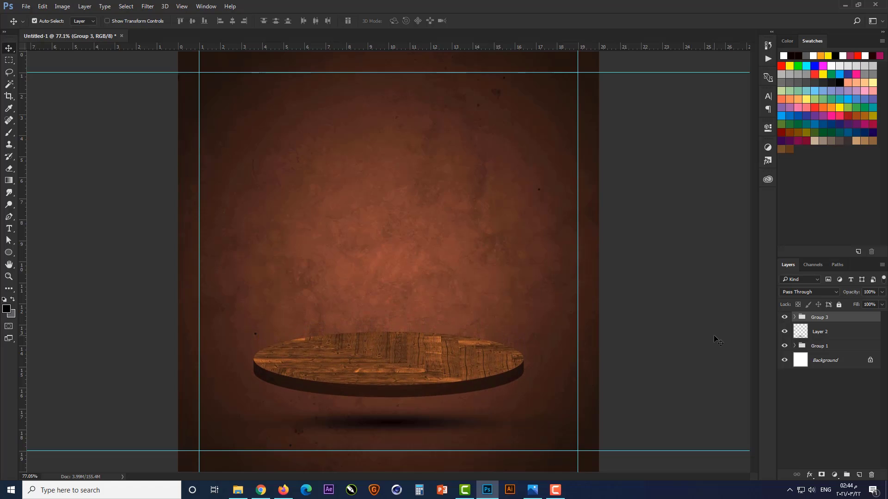
Change the blend mode of the podium shadow on Layer 2 to a darkening mode
click(819, 332)
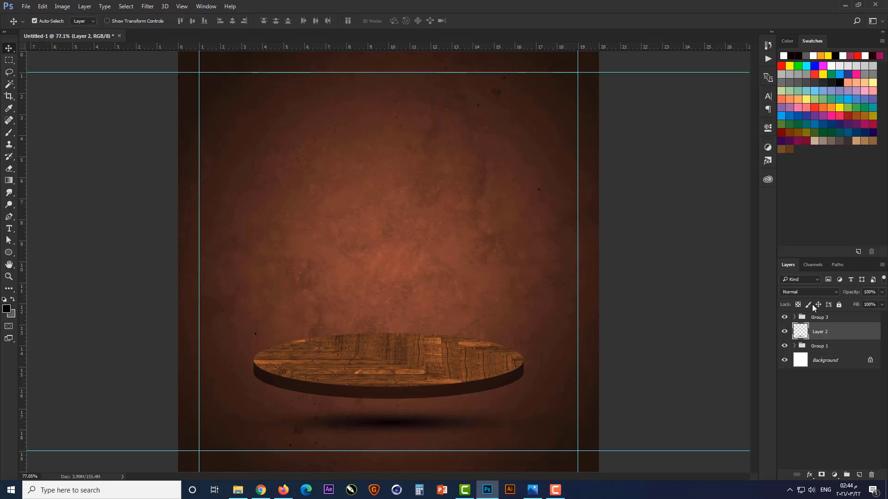
click(809, 292)
click(813, 326)
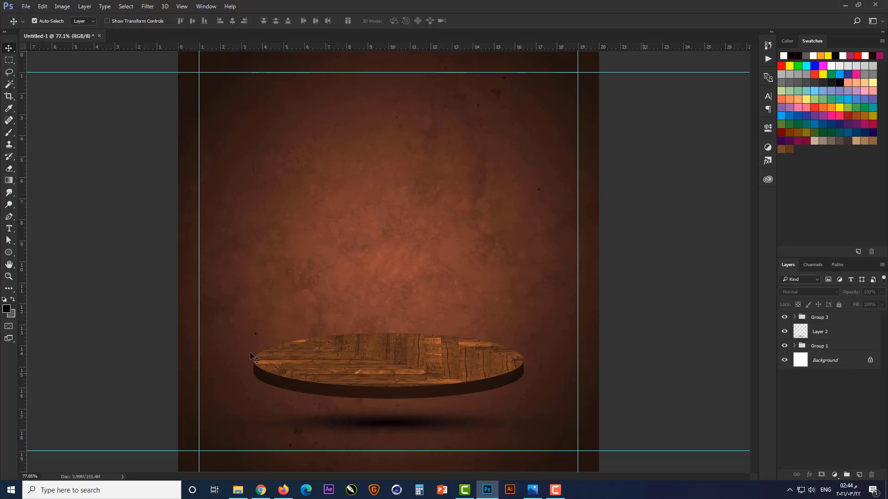
Place the armchair image from the file folder, scaled to just under half size with its legs standing on the podium top
click(237, 490)
drag(110, 72, 428, 348)
drag(573, 70, 478, 169)
drag(408, 287, 407, 312)
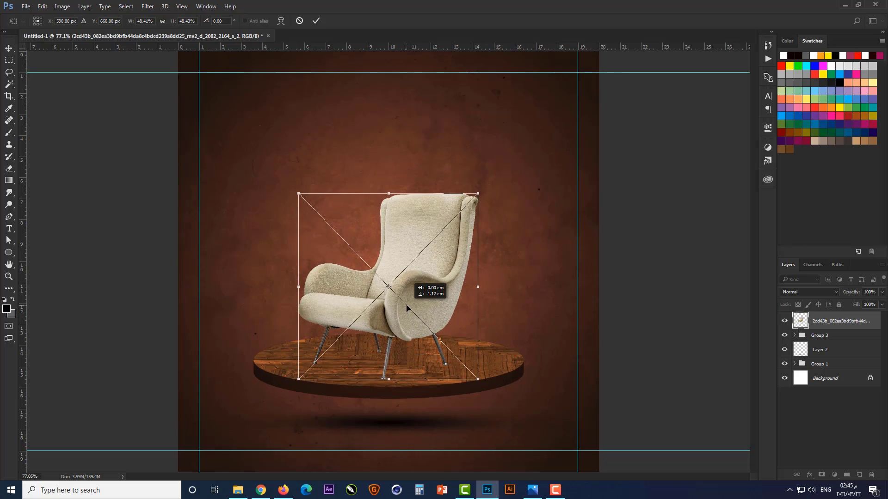
scroll(408, 312, up, 3)
drag(536, 112, 532, 118)
key(Return)
scroll(550, 180, down, 1)
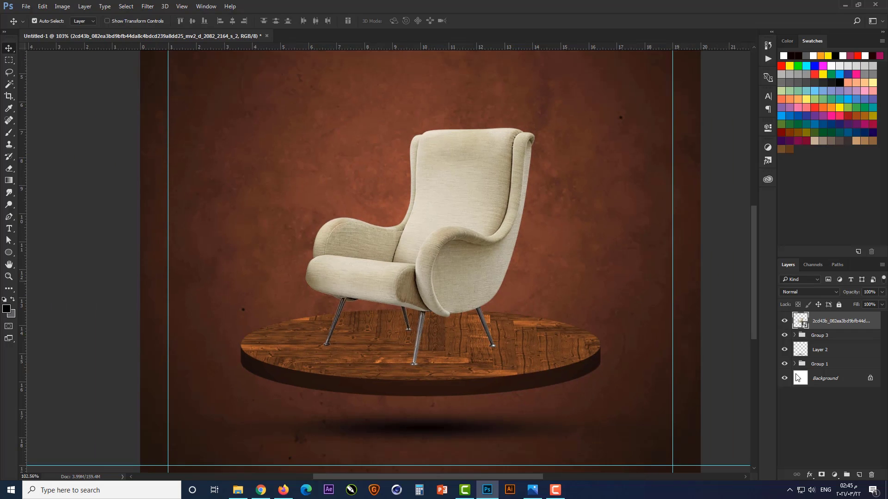
Add a Curves adjustment above the armchair with the Strong Contrast (RGB) preset and clip it to the armchair layer
click(833, 475)
click(836, 332)
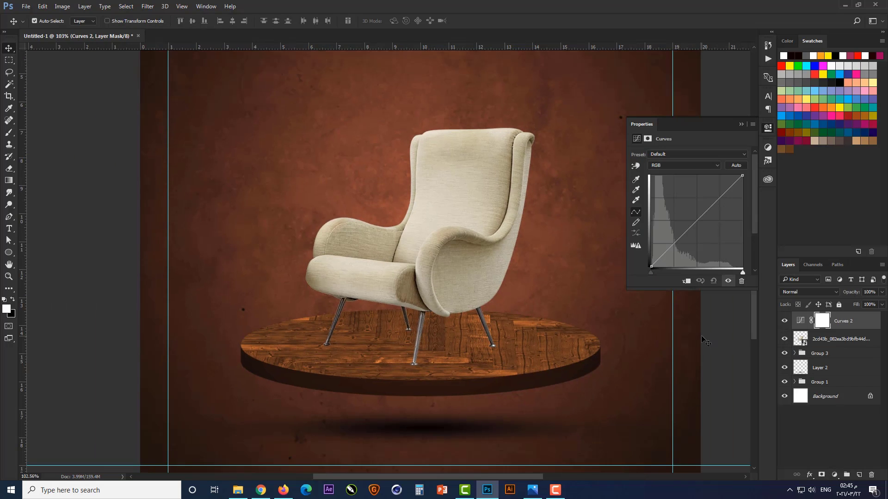
click(711, 157)
click(704, 239)
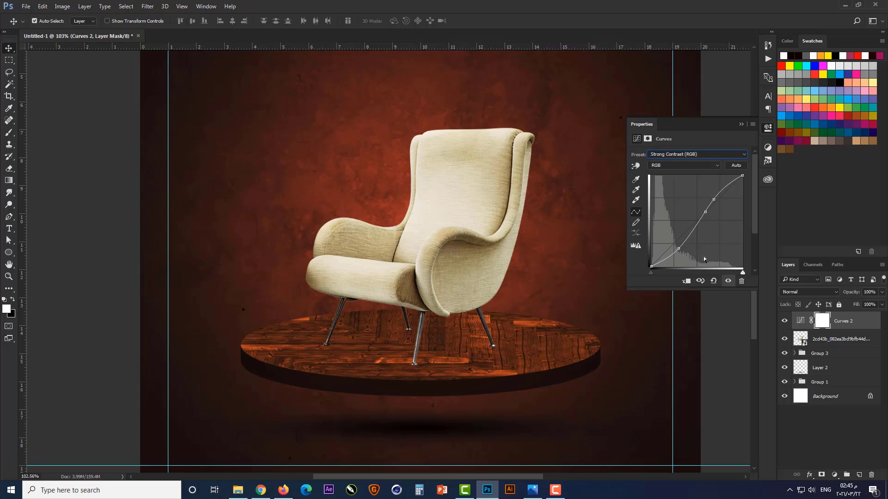
click(741, 124)
alt+click(814, 330)
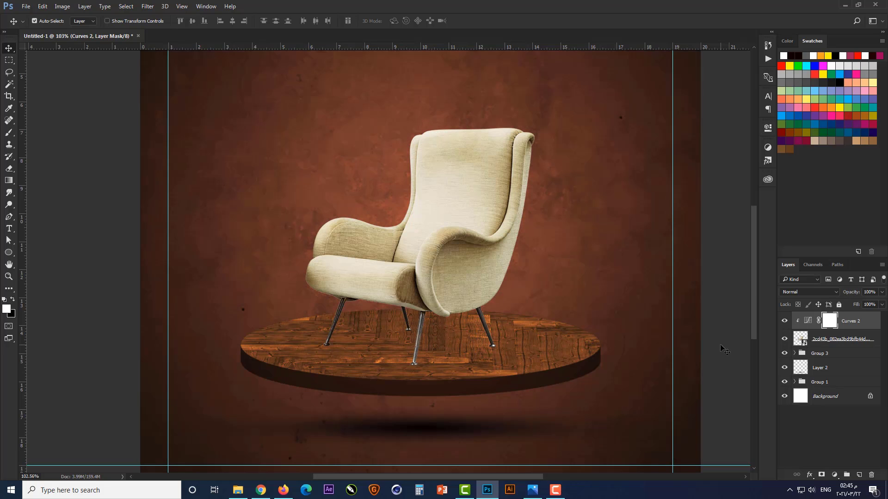
Add a clipped Levels adjustment directly above the armchair layer and raise its black input level to 19
click(827, 342)
click(833, 475)
click(832, 323)
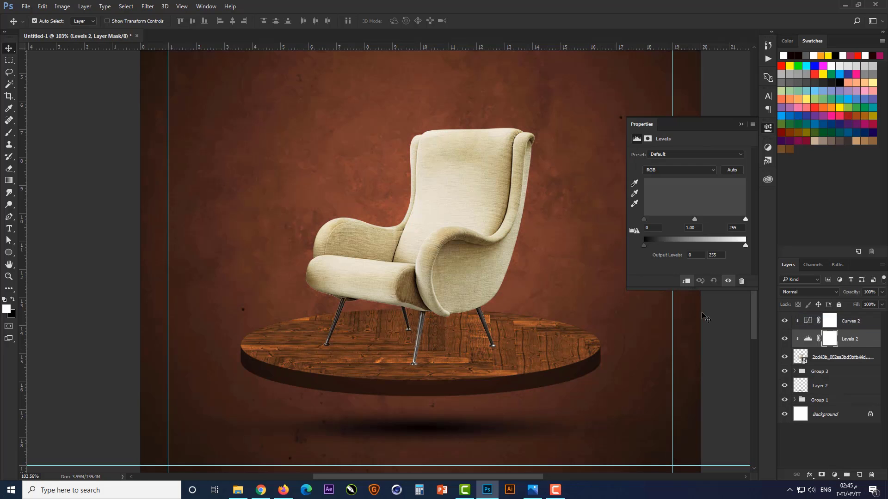
drag(644, 219, 652, 220)
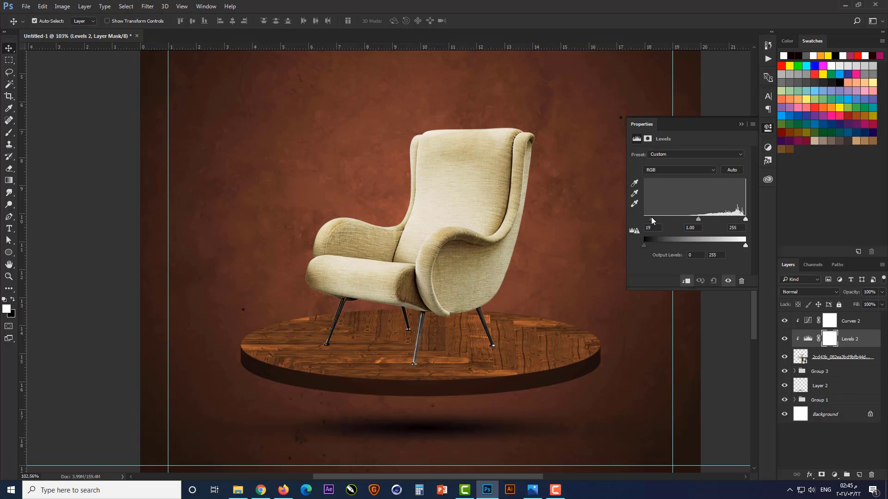
Add a clipped Hue/Saturation adjustment directly above the armchair layer and raise its saturation slightly
click(831, 358)
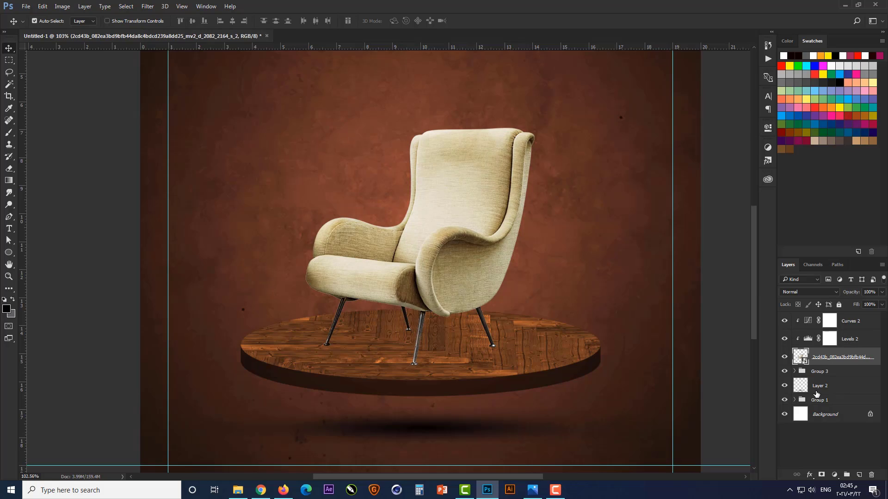
click(834, 476)
click(783, 362)
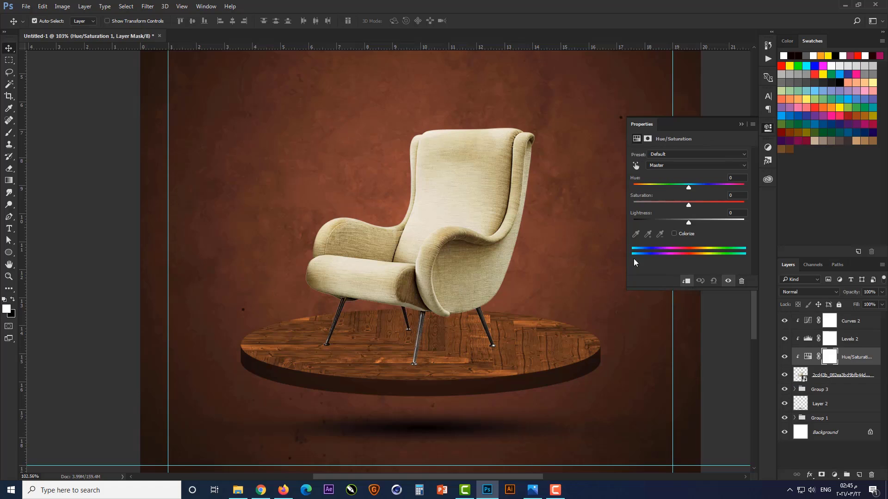
drag(688, 205, 699, 205)
click(740, 123)
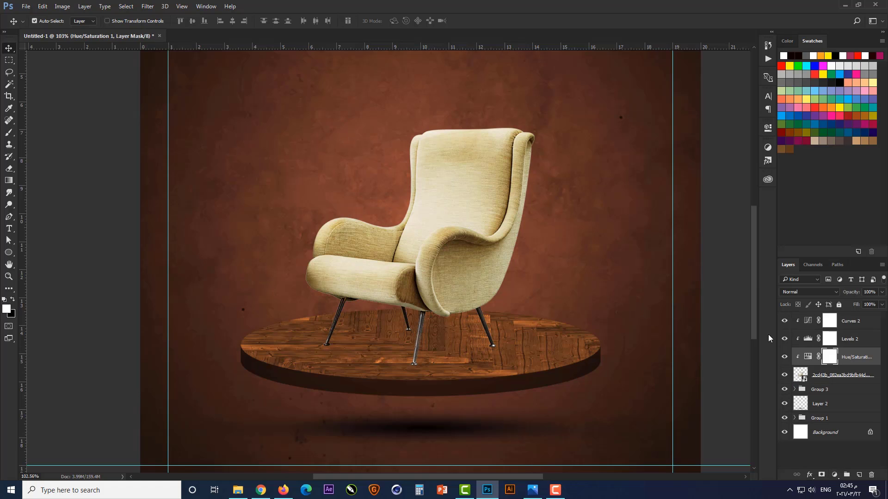
Shift the lower curve point in Curves 2 slightly to the right to darken the armchair's shadows
double_click(809, 320)
drag(678, 249, 683, 248)
click(741, 124)
click(723, 367)
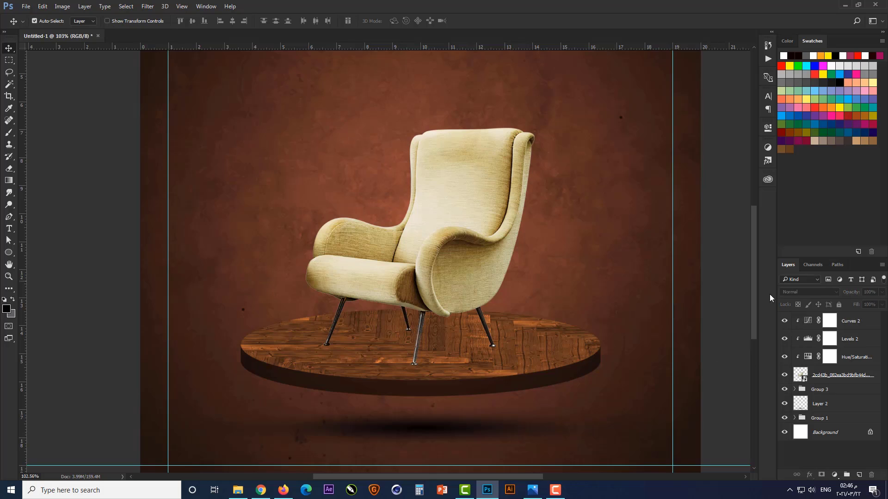
On a new layer between the armchair and Group 3, stamp a black shadow between the chair legs with the flattened brush at 400 px
click(828, 377)
click(827, 389)
click(858, 475)
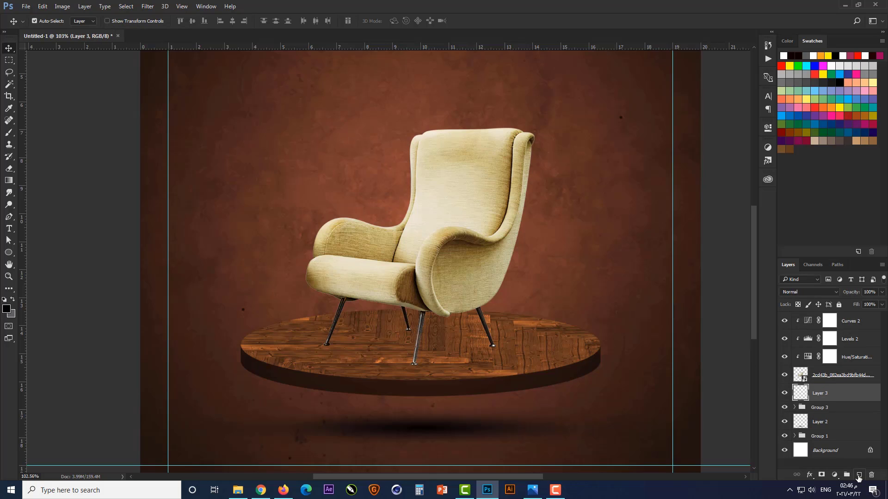
click(9, 133)
right_click(415, 117)
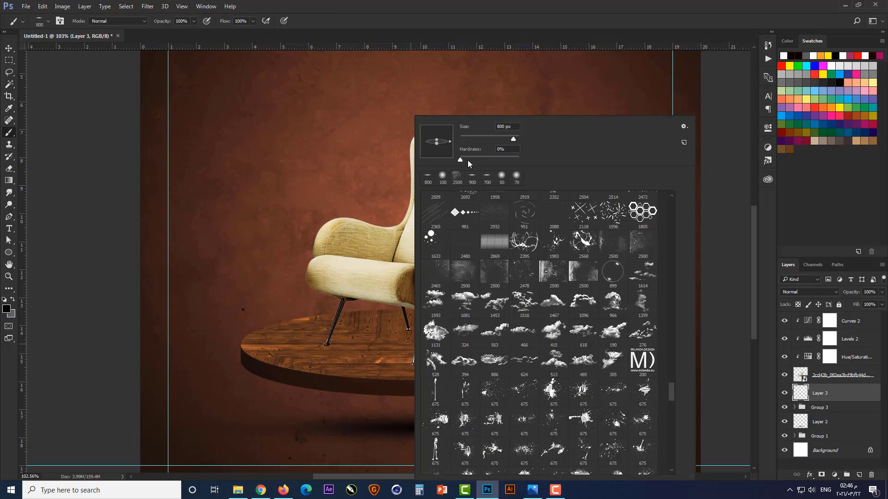
text(400)
key(Return)
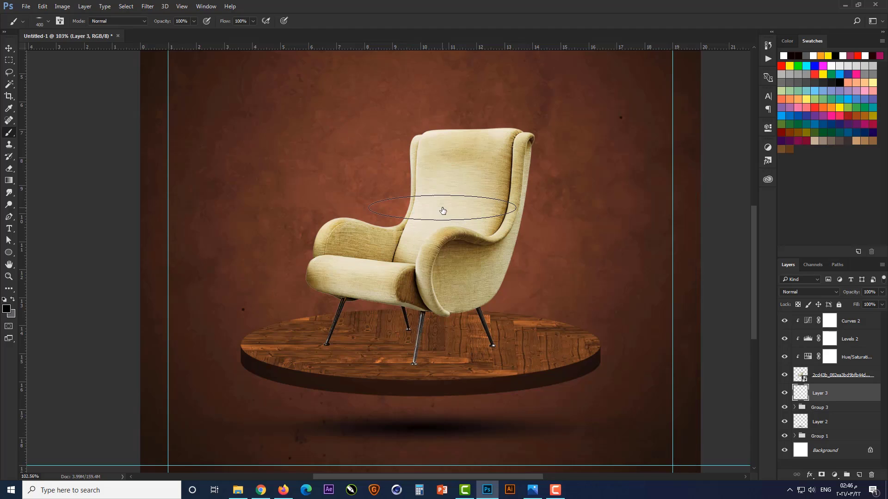
click(415, 343)
click(414, 344)
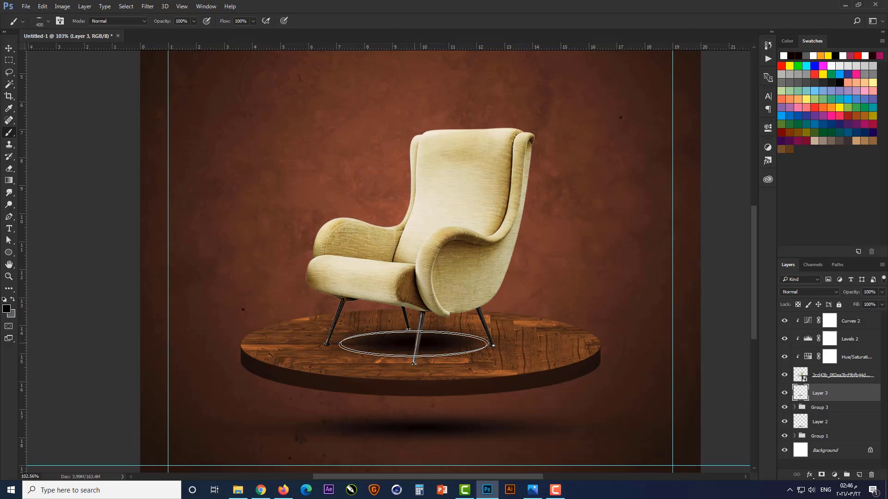
Transform the chair shadow on Layer 3 to stretch it wider across the podium top
key(v)
key(ctrl+t)
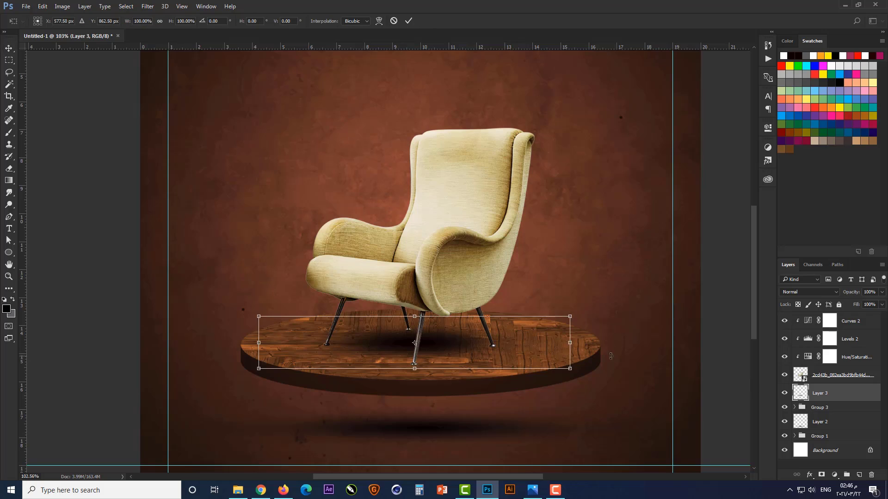
drag(571, 370, 600, 367)
key(Return)
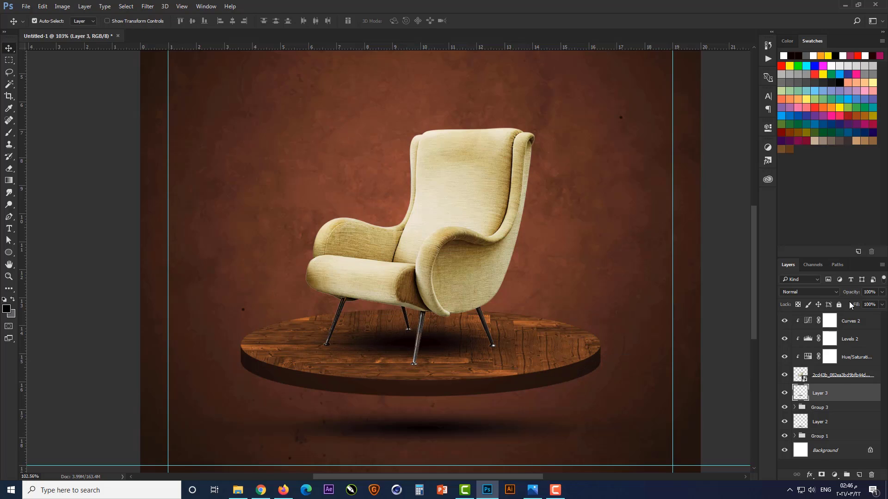
Set the chair shadow on Layer 3 to Multiply blend mode at 90% opacity
click(809, 292)
click(814, 322)
click(868, 292)
text(80)
drag(872, 293, 851, 306)
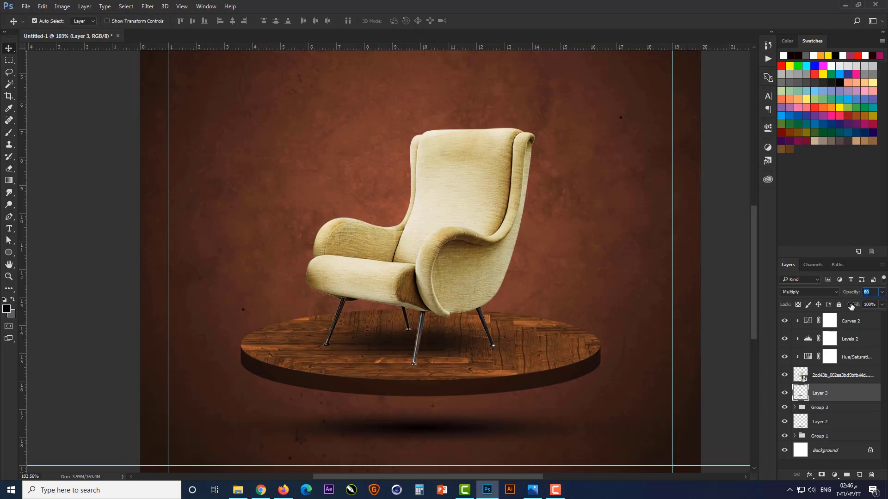
text(90)
key(ctrl+0)
click(656, 319)
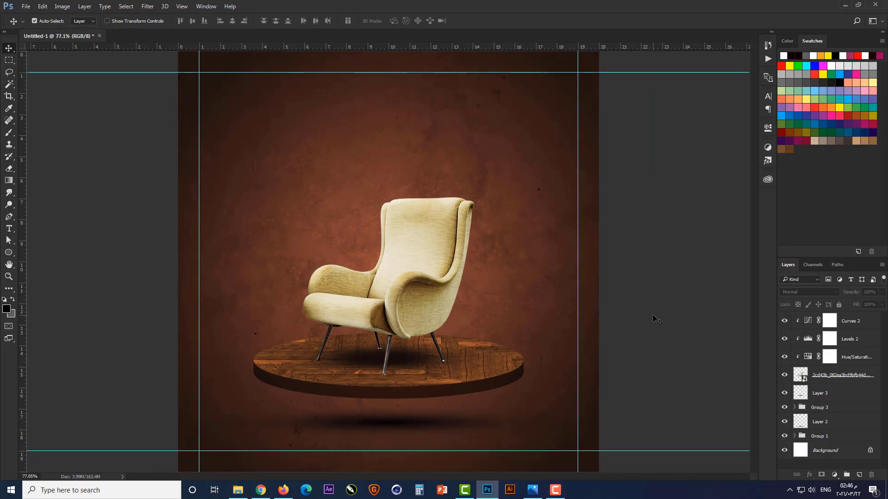
Group the armchair layers from Curves 2 down to Layer 3
click(846, 321)
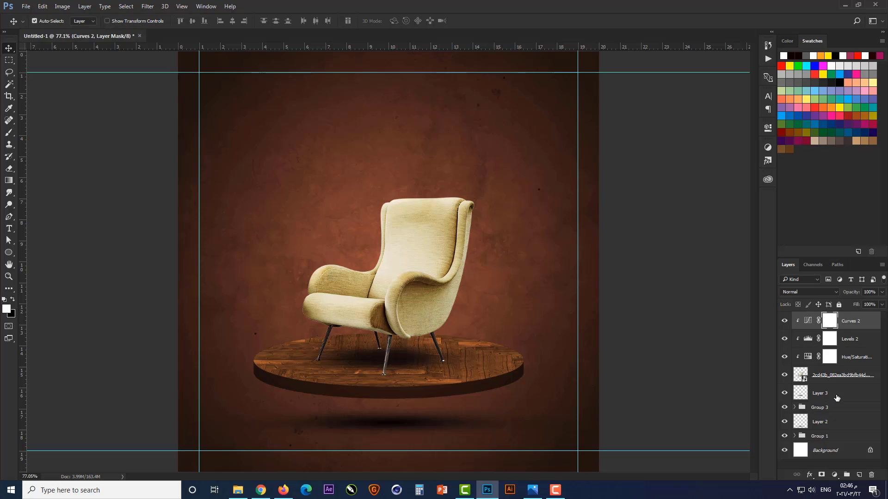
shift+click(837, 397)
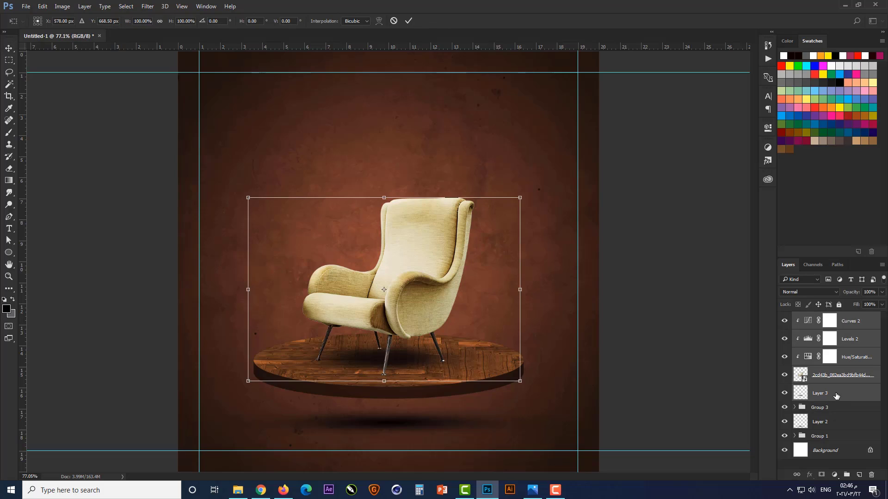
key(ctrl+g)
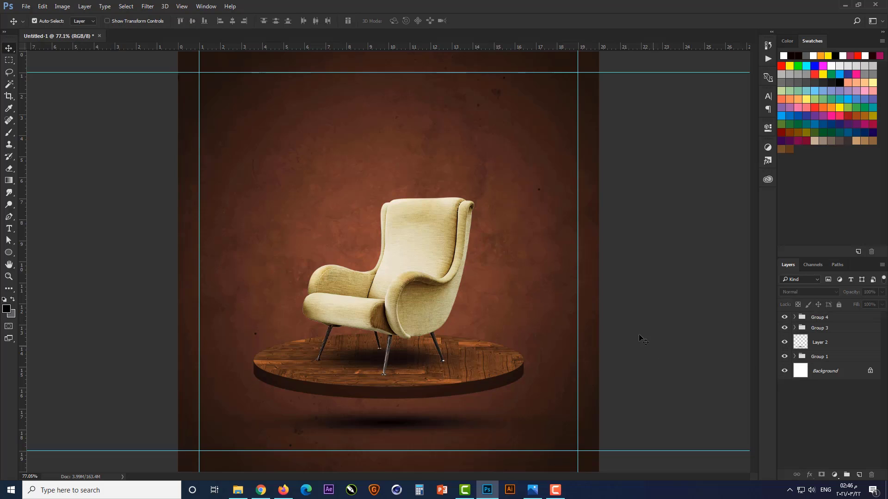
Add the text "Furniture" above the armchair in Montserrat Bold, 12 pt, centre-aligned
scroll(363, 139, up, 1)
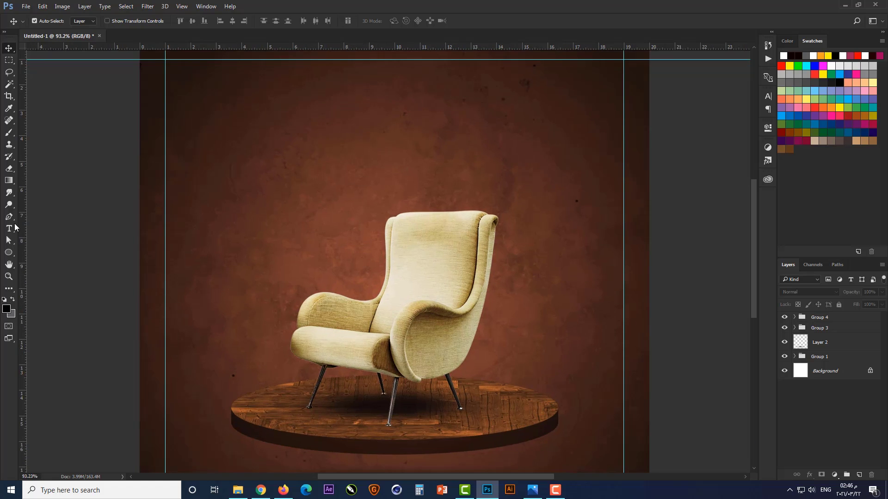
click(11, 228)
click(394, 164)
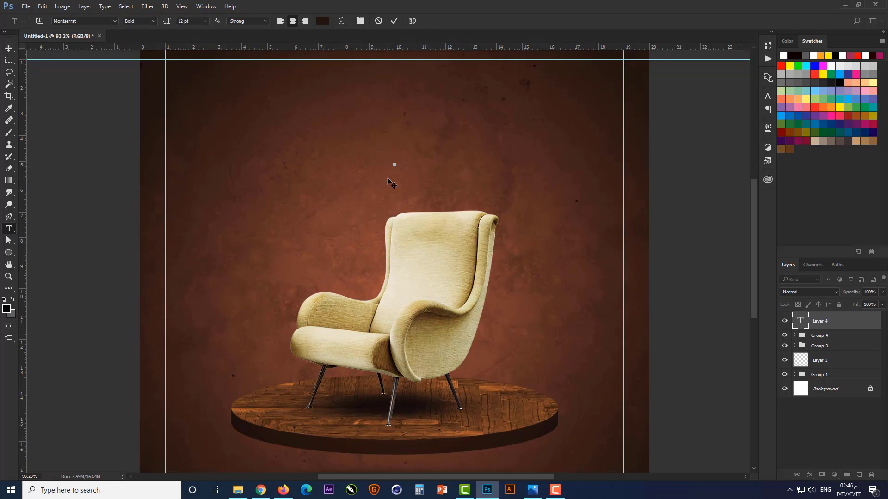
scroll(393, 184, up, 4)
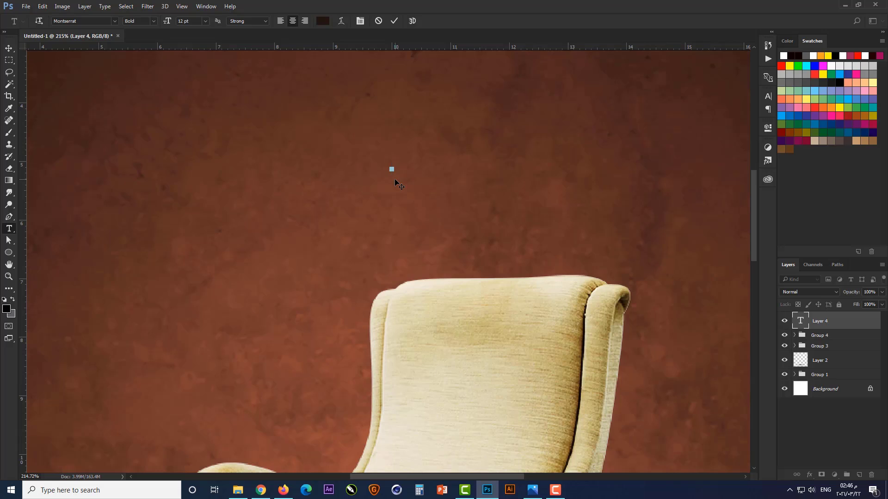
text(FURNIT)
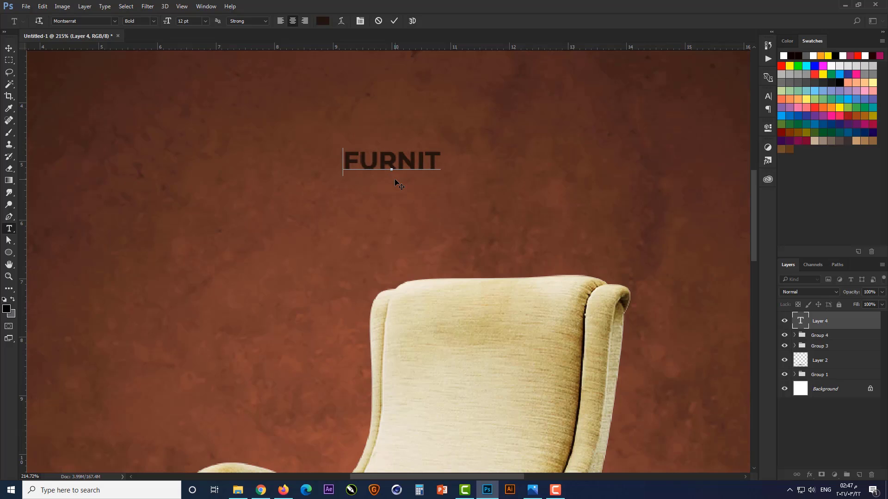
text(URE)
key(ctrl+Return)
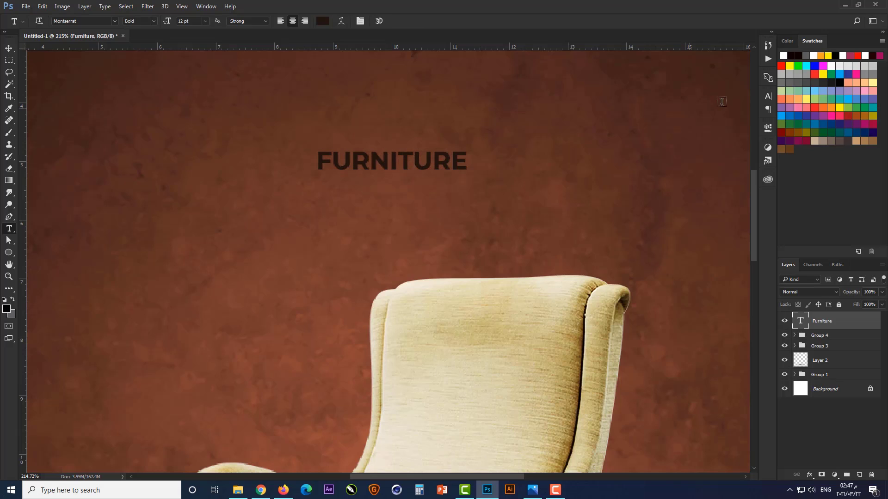
Turn off All Caps for the Furniture text and set its font size to 100 pt
click(768, 96)
click(689, 168)
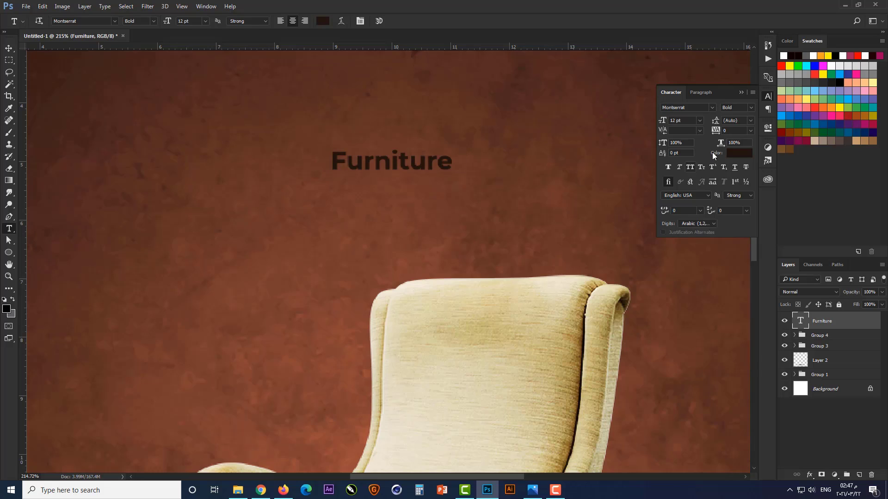
click(674, 121)
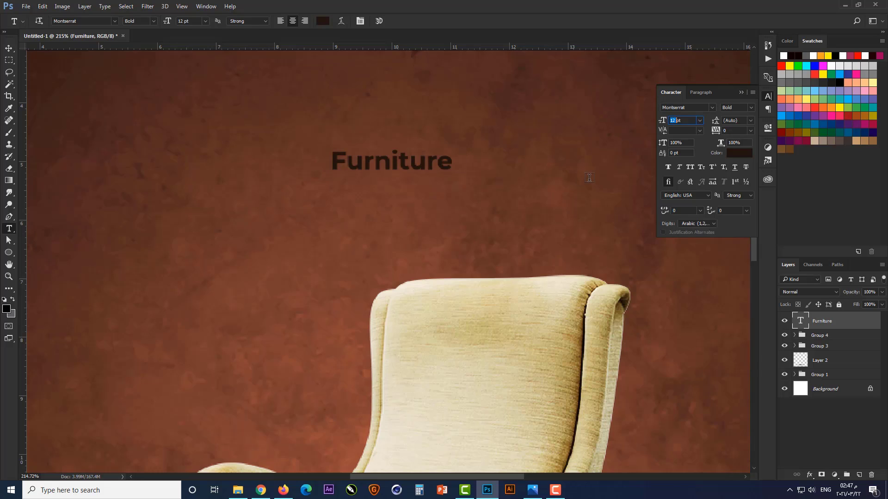
text(200)
key(Return)
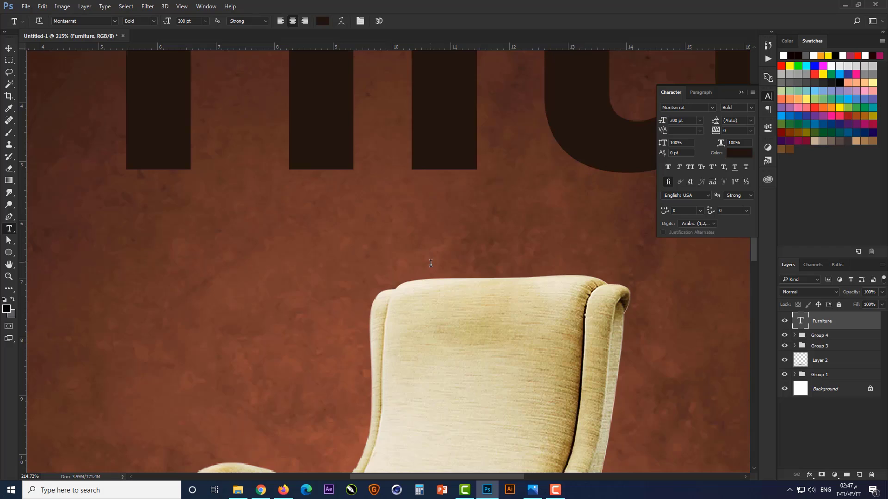
key(ctrl+0)
double_click(676, 121)
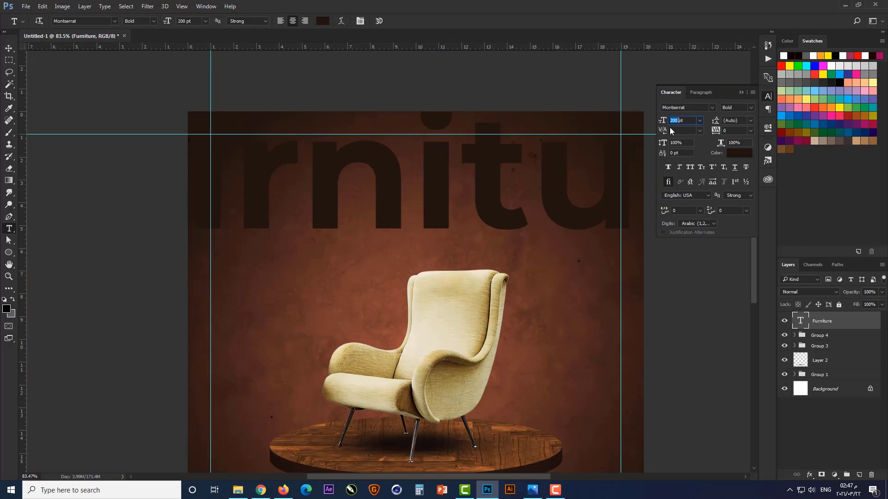
text(100)
key(Return)
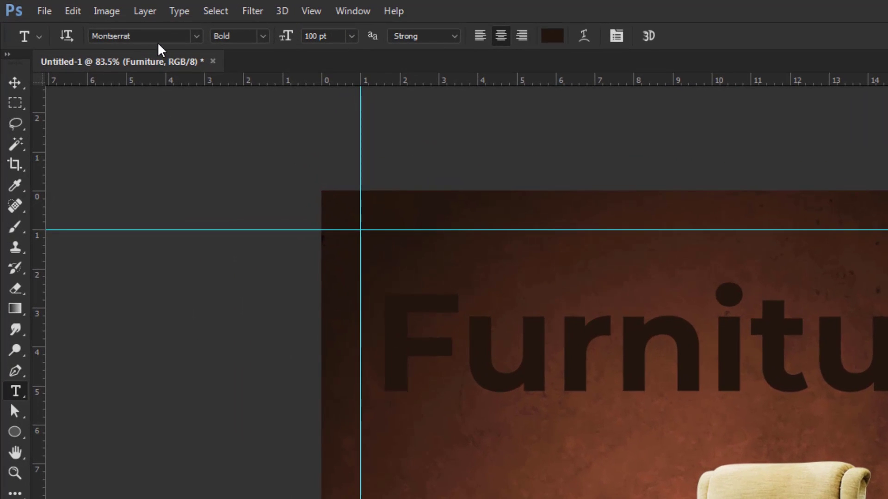
Change the Furniture text's font to Bira PERSONAL USE ONLY Regular
click(162, 36)
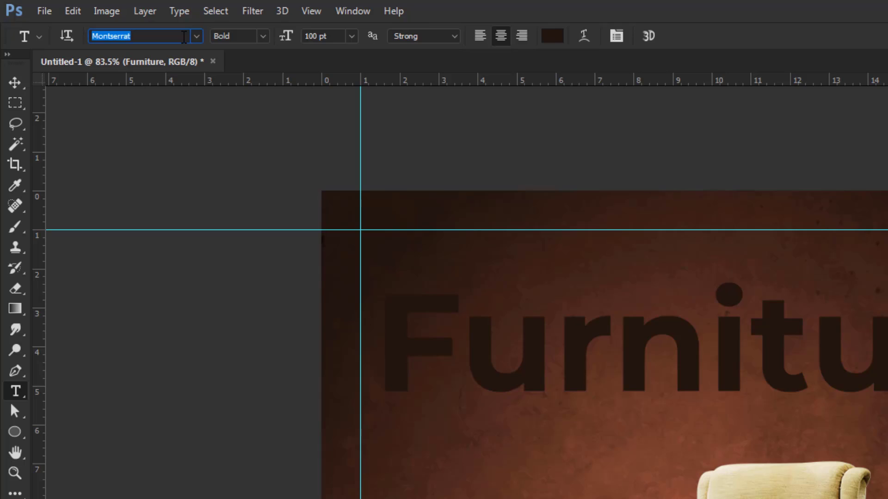
text(bi)
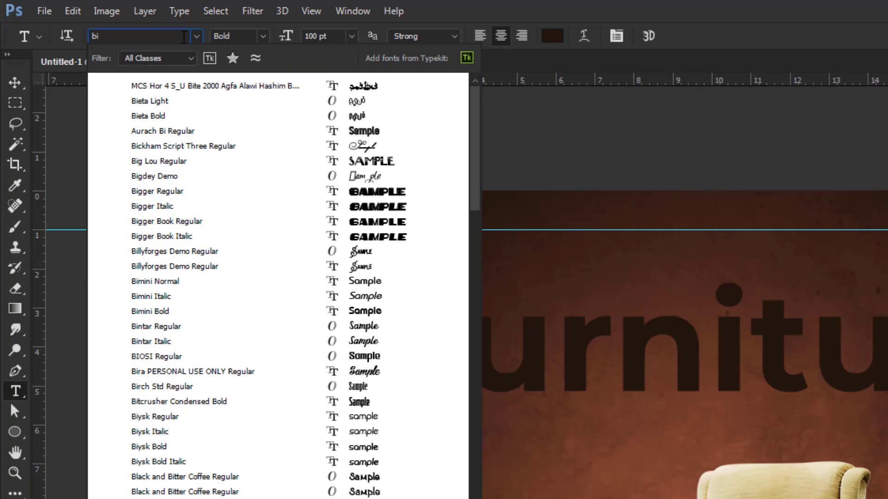
text(ra)
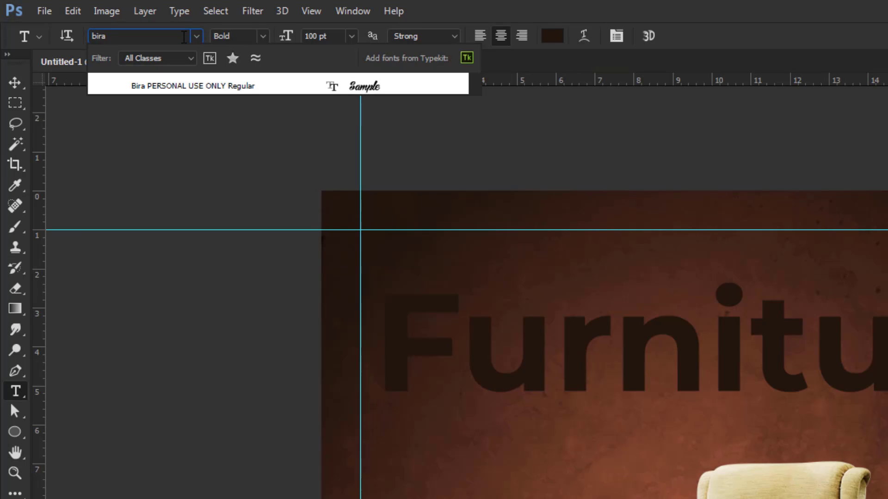
click(240, 87)
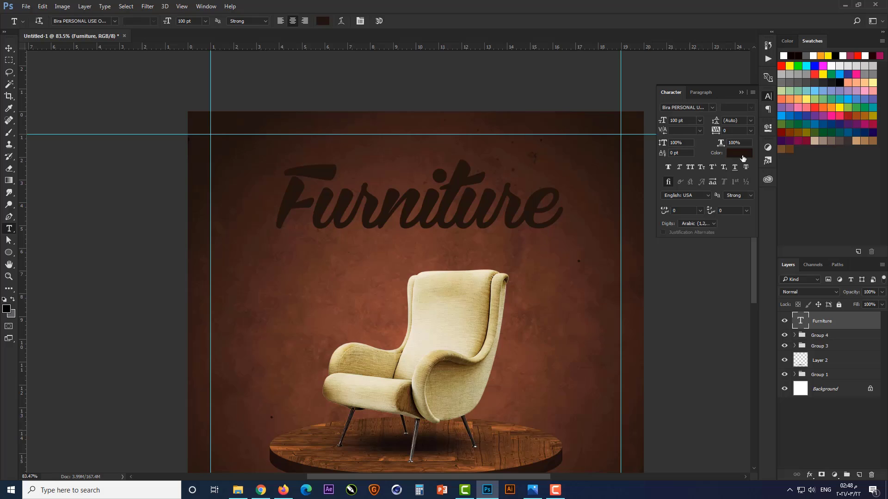
Set the Furniture text colour to white (ffffff) and close the character settings
click(741, 155)
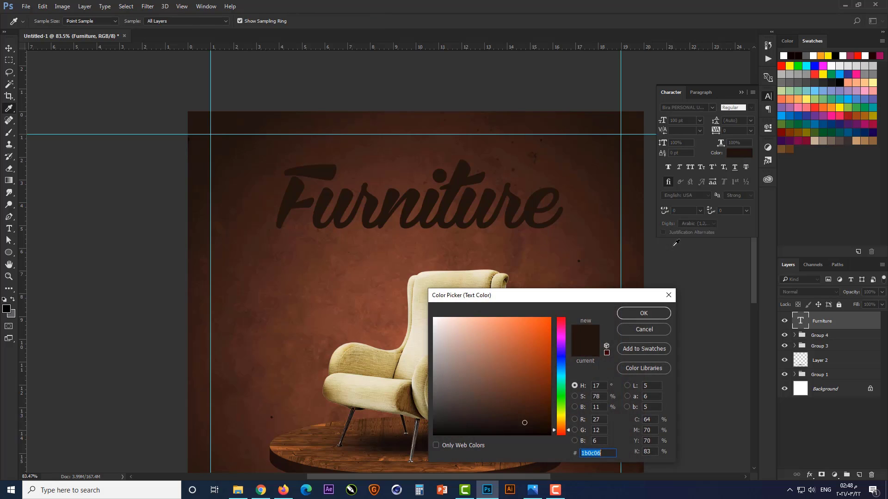
text(ffffff)
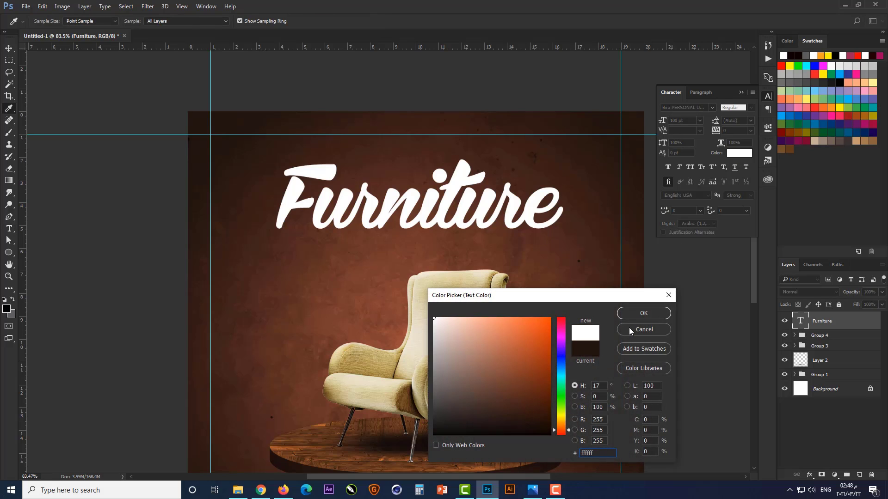
click(643, 313)
click(740, 92)
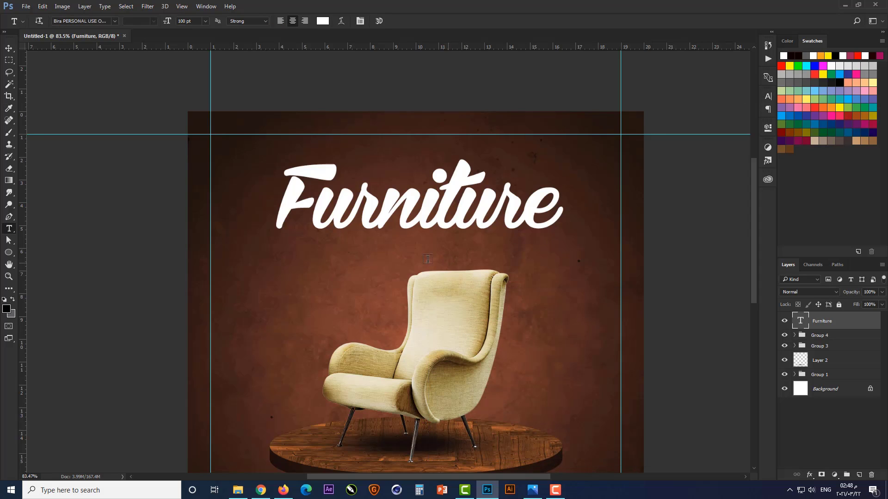
Scale the Furniture text to about 75% and move it down slightly, closer to the top of the armchair
scroll(385, 219, down, 2)
key(ctrl+t)
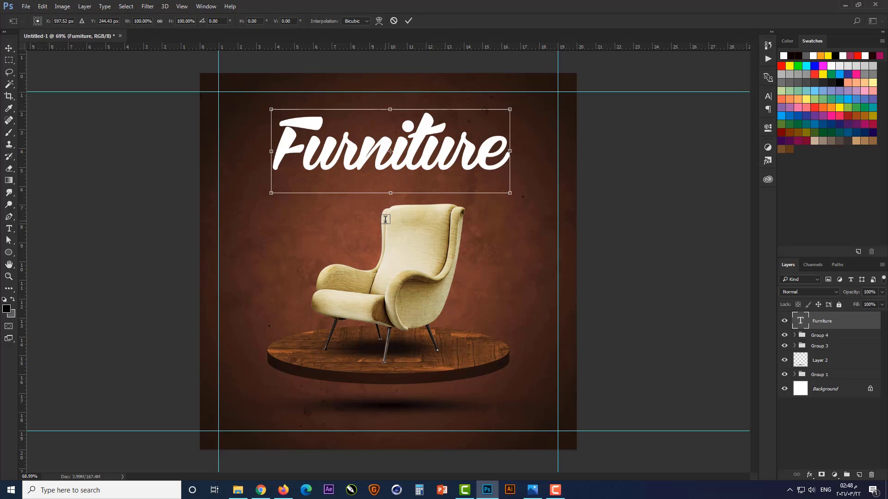
drag(509, 110, 480, 120)
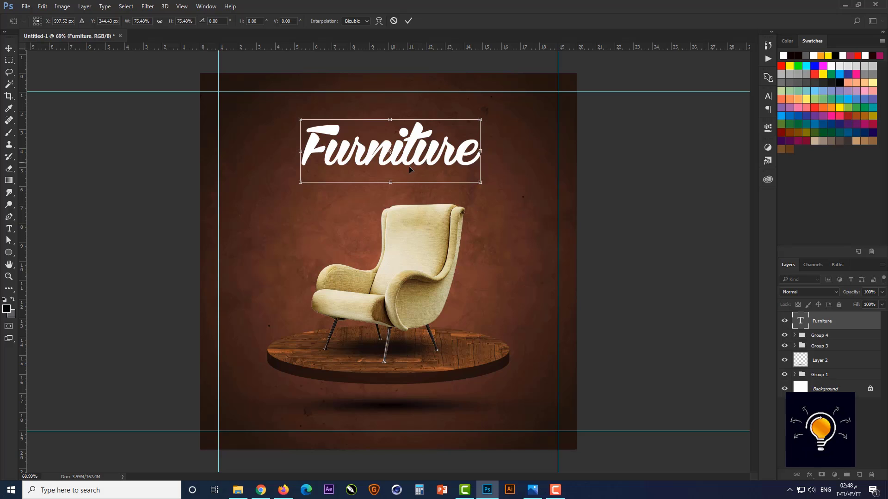
drag(410, 162, 411, 179)
key(Return)
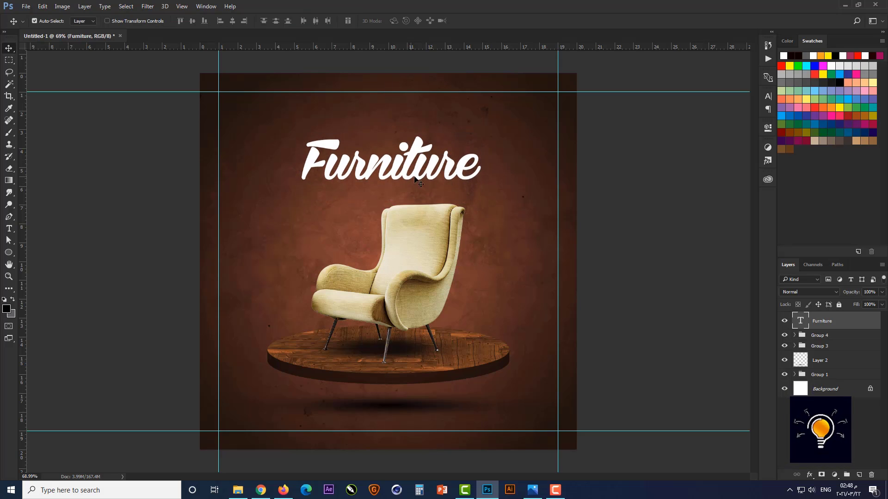
click(622, 230)
Add a separate text layer reading "Brand New" above the Furniture title
scroll(393, 144, up, 2)
scroll(399, 147, up, 2)
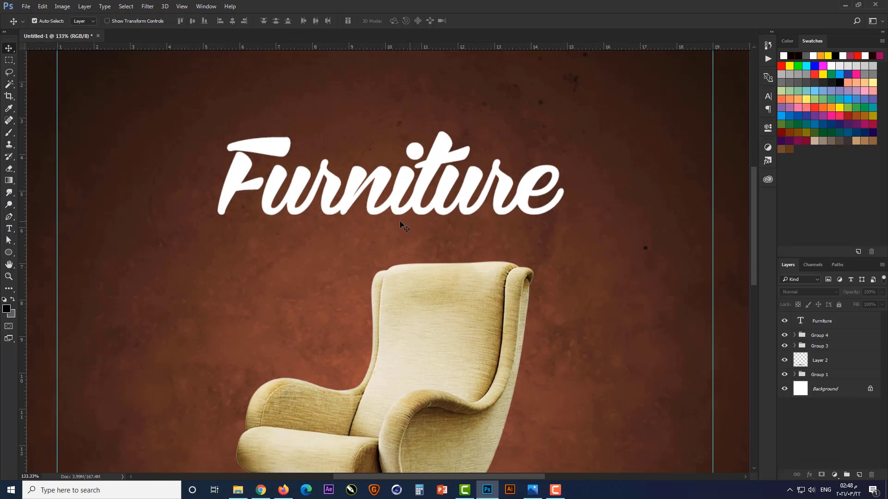
click(9, 228)
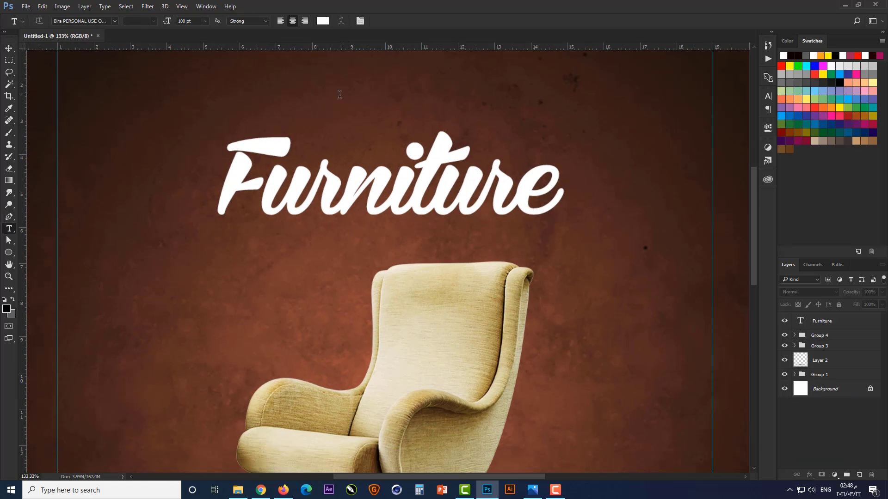
click(342, 95)
scroll(370, 99, down, 2)
scroll(371, 99, up, 2)
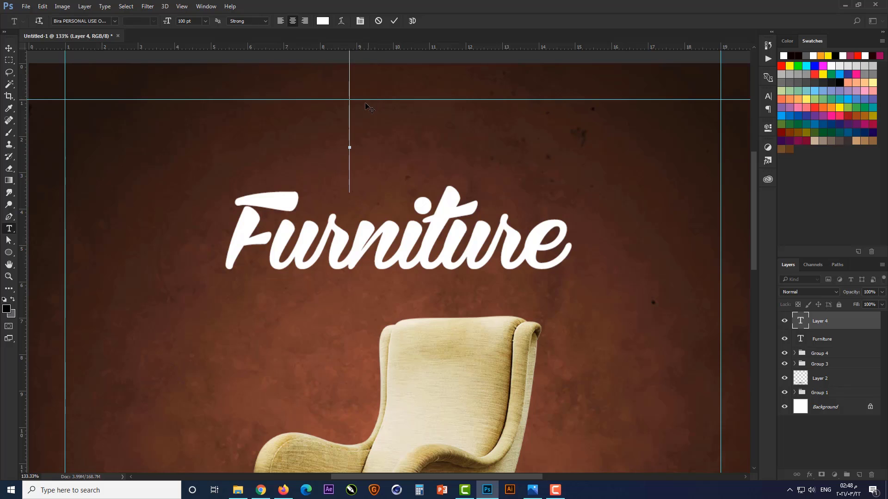
text(Bran)
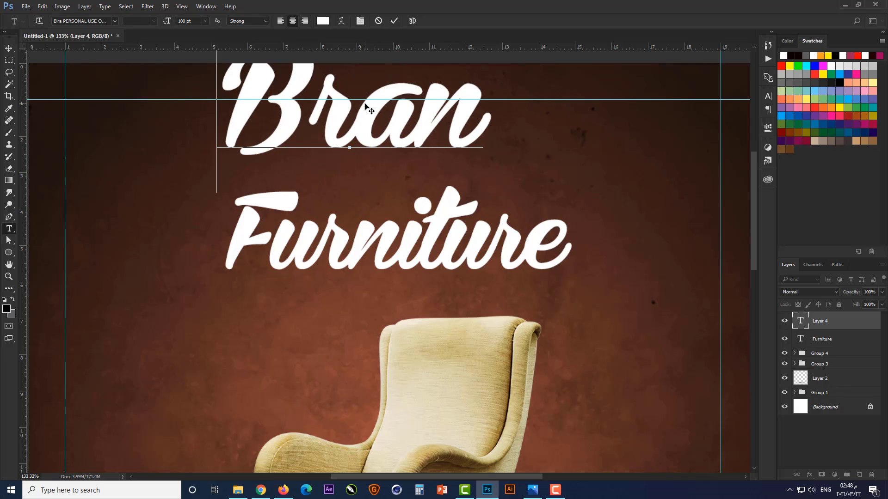
text(d New)
key(ctrl+Return)
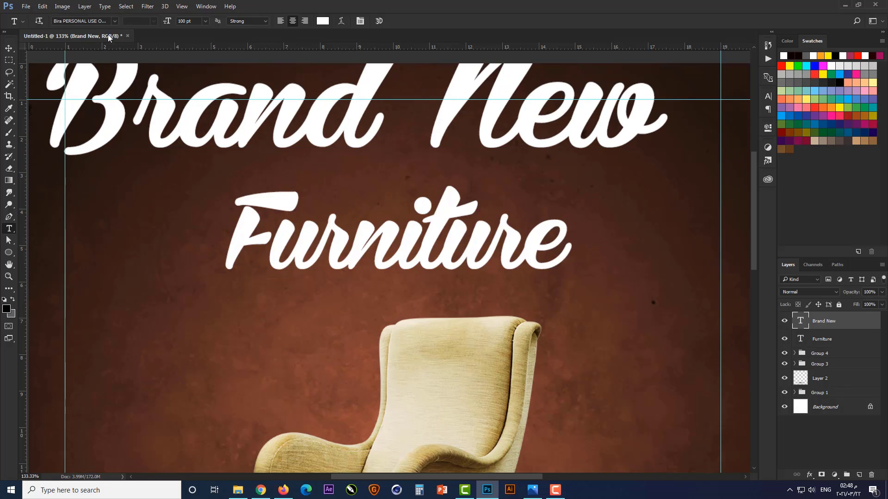
Change the Brand New text's font to Carolina Mountains Personal Use Regular
click(105, 21)
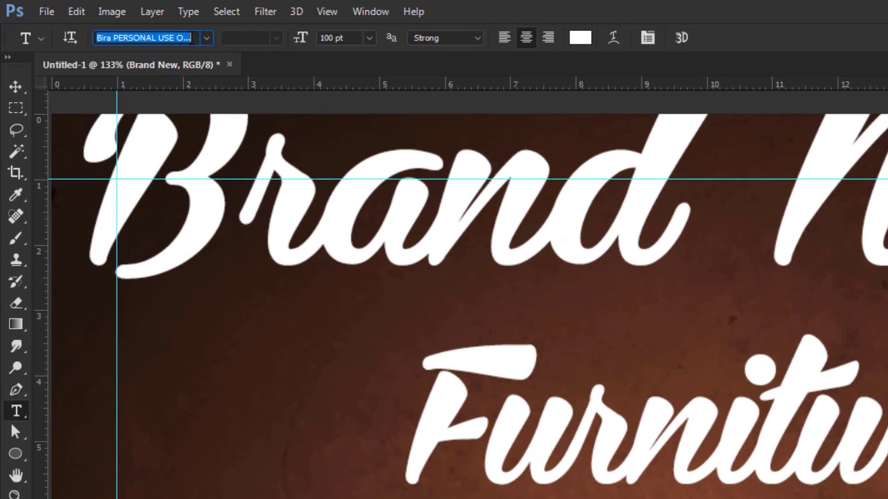
text(car)
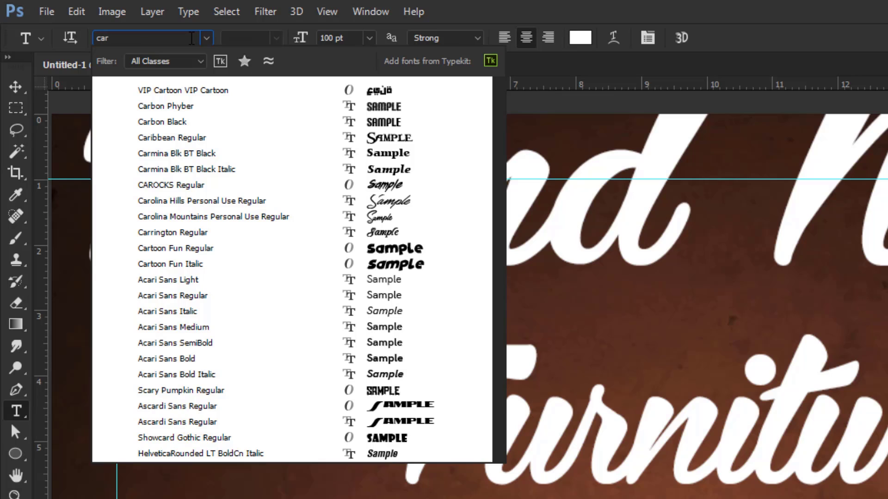
text(ol)
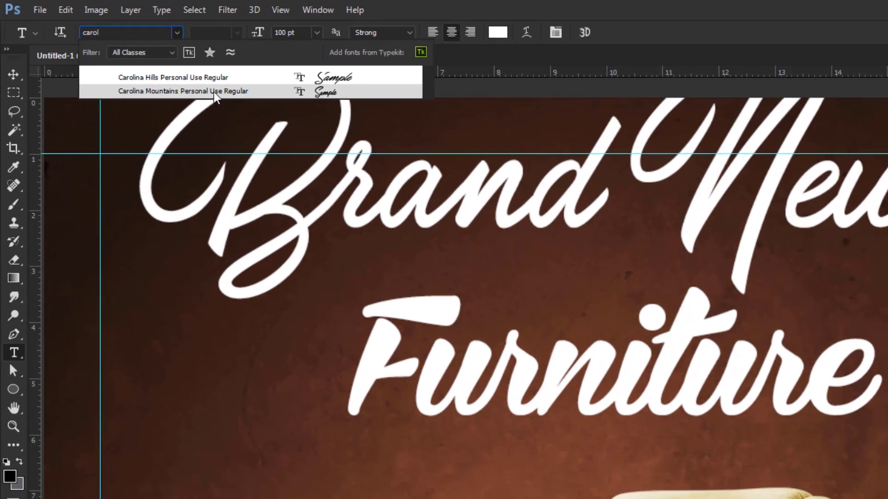
click(213, 92)
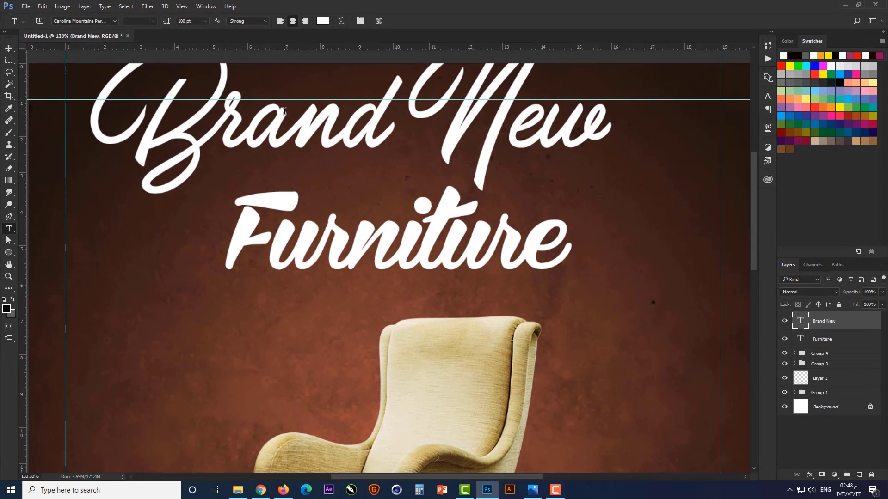
Colour the Brand New text golden yellow using magenta 20% and yellow 100%, adjusted to full saturation and brightness
click(322, 21)
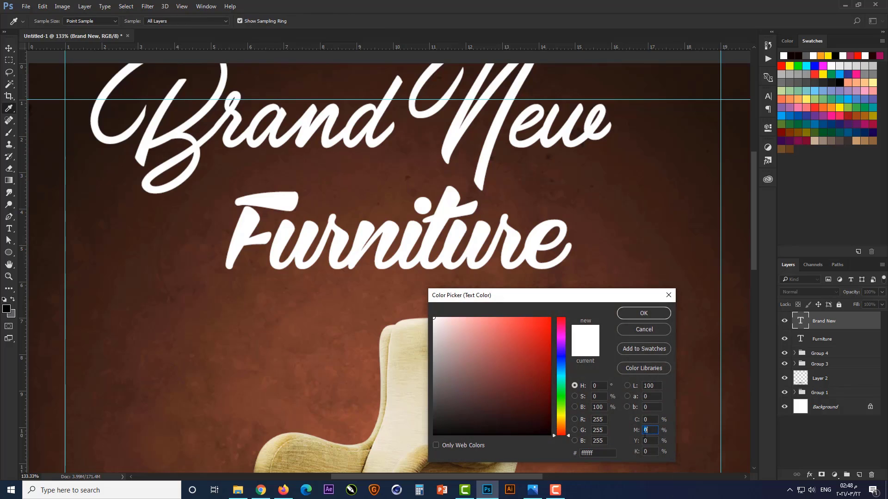
text(20)
key(Tab)
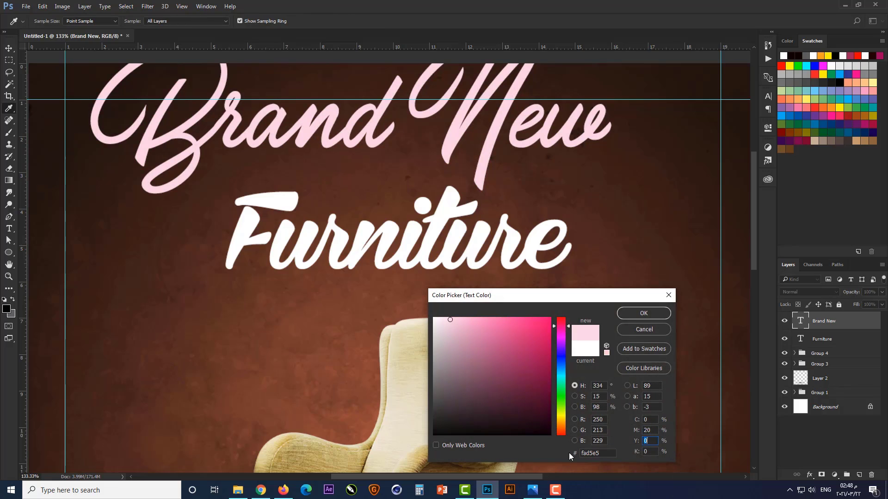
text(100)
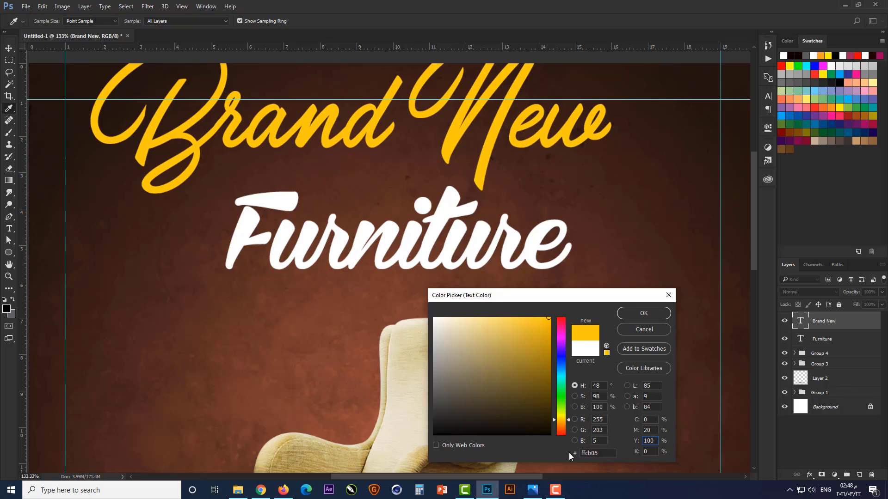
drag(548, 318, 561, 310)
click(644, 313)
Scale the Brand New text to about 47% and position it just above the Furniture title, slightly right of its centre
scroll(513, 293, down, 3)
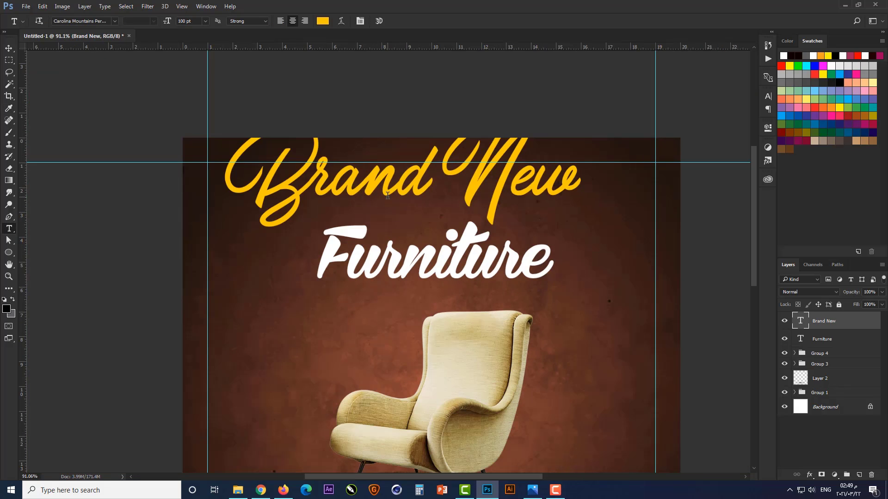
key(ctrl+t)
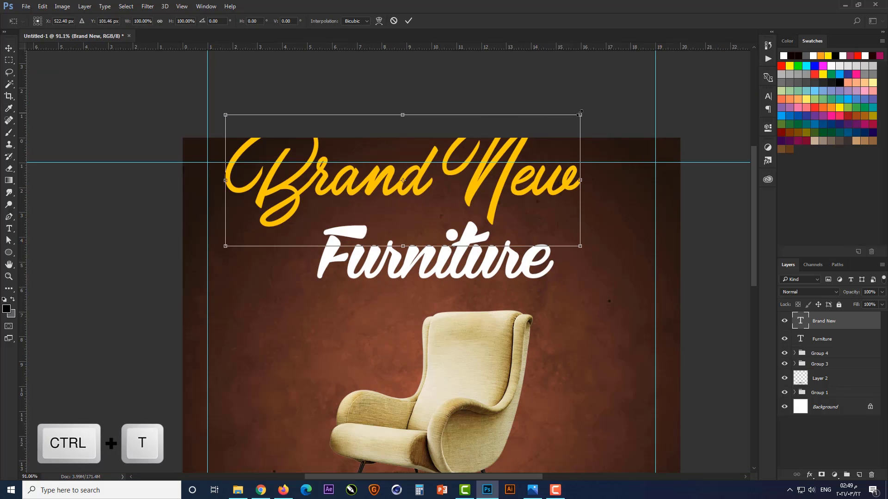
drag(580, 114, 485, 151)
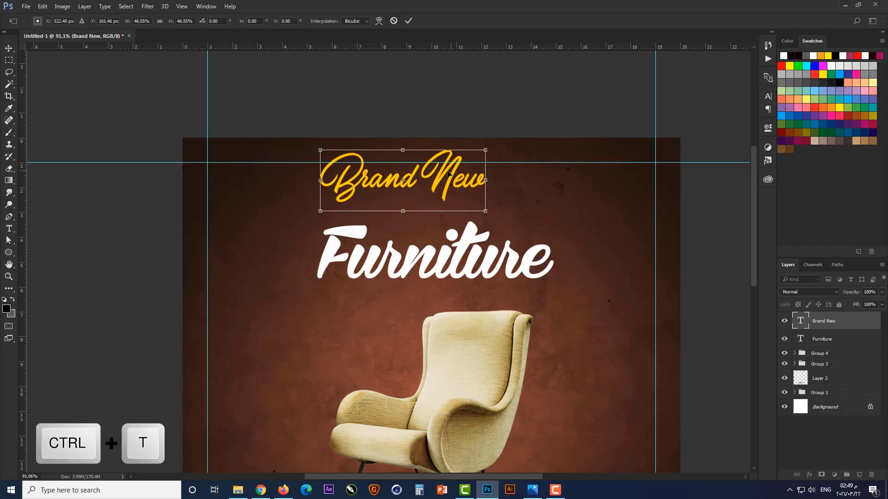
drag(448, 173, 494, 202)
scroll(494, 202, up, 5)
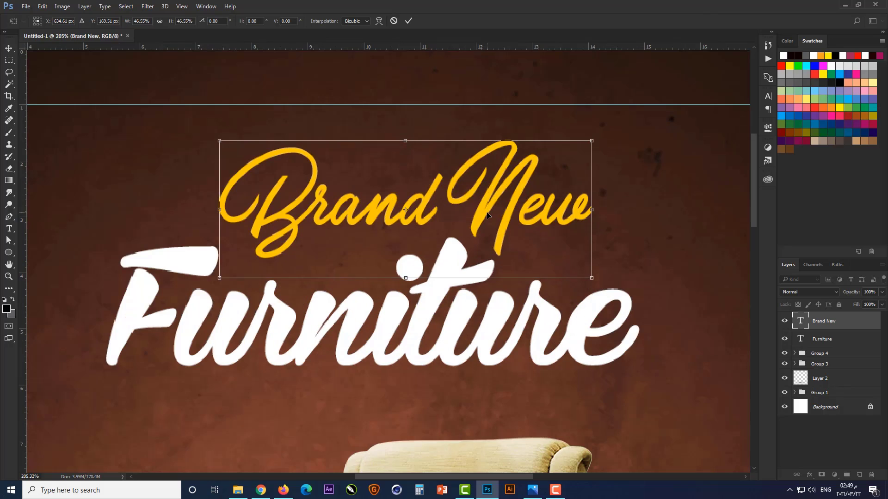
key(Down)
key(Down)
key(Down)
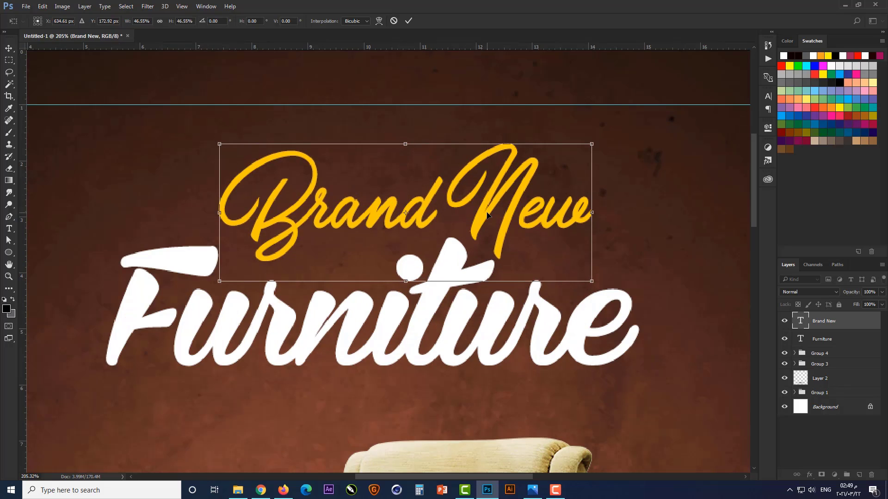
key(Return)
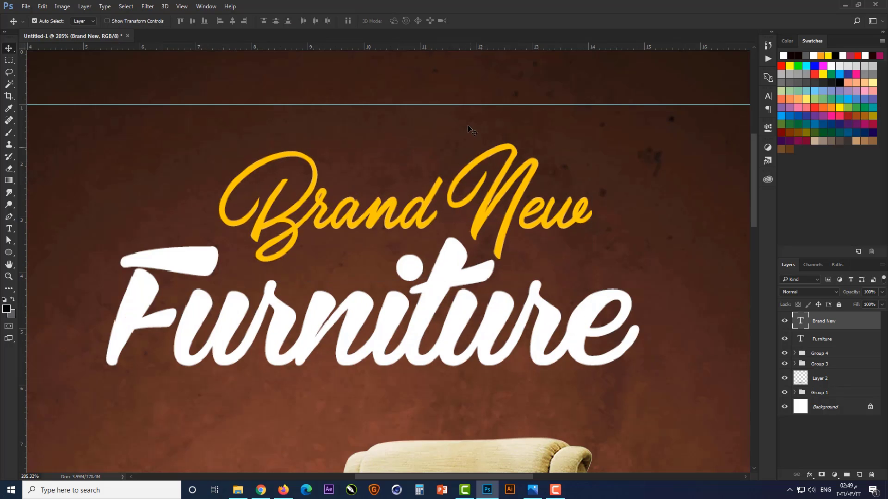
Transform the Brand New and Furniture texts together: scale to about 113%, rotate about -4.8° and nudge them down towards the armchair
scroll(468, 125, down, 3)
shift+click(457, 211)
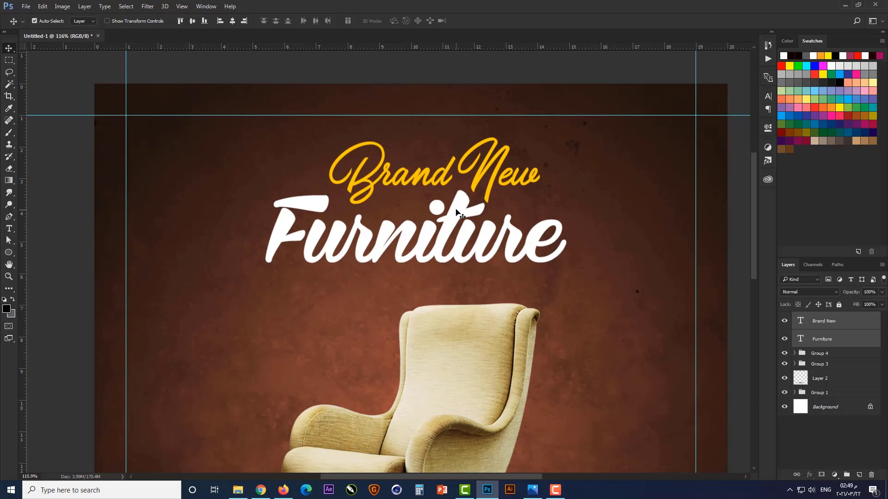
key(ctrl+t)
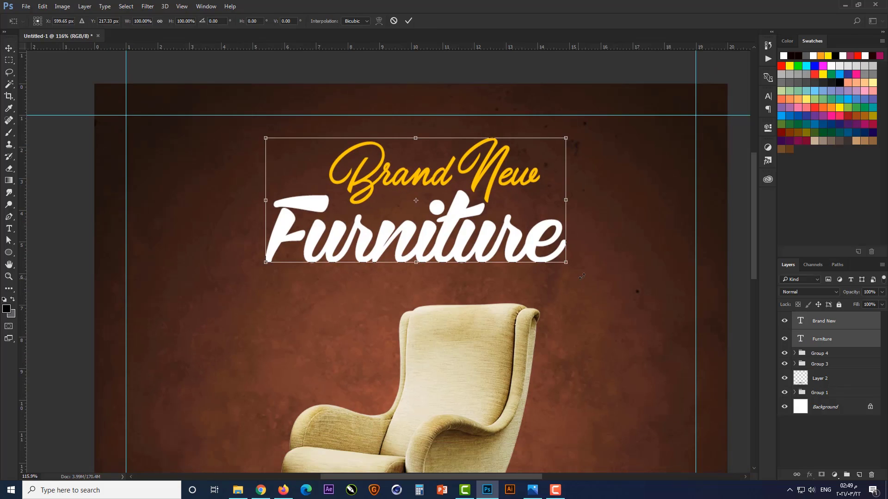
drag(582, 276, 592, 262)
key(Down)
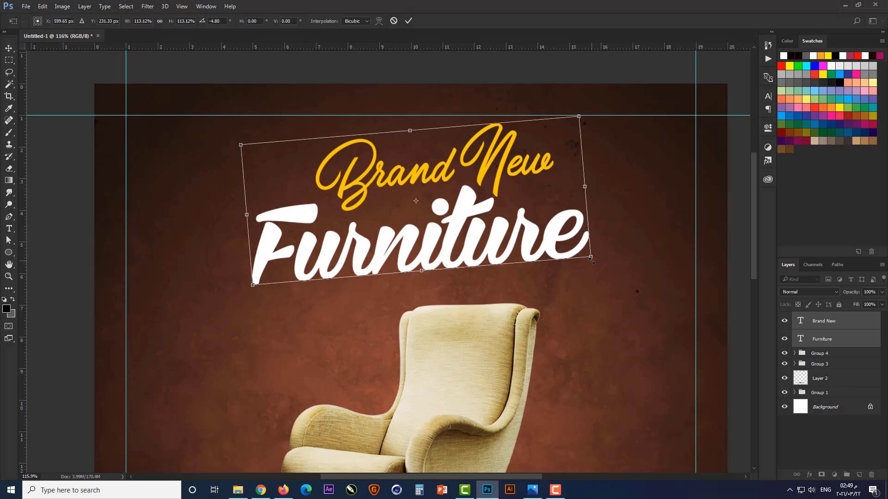
key(Down)
key(Down)
key(Down)
key(Down)
key(Down)
key(Down)
key(Down)
key(Down)
key(Down)
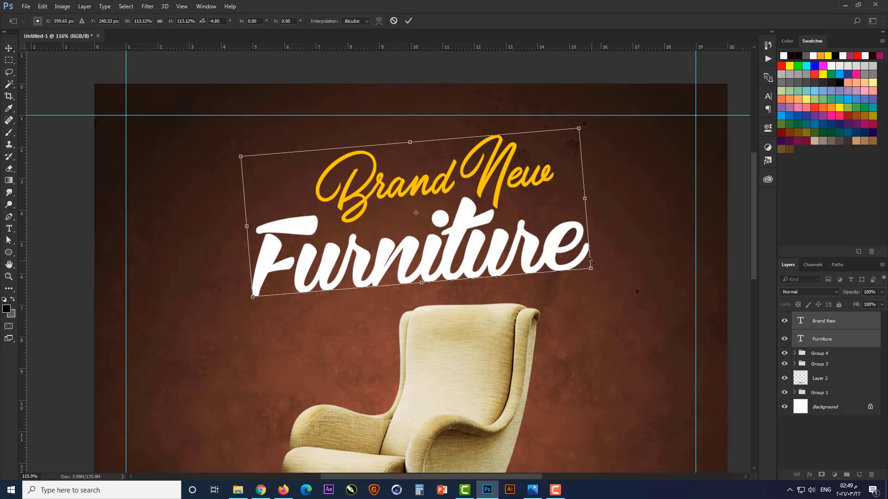
key(Return)
key(ctrl+0)
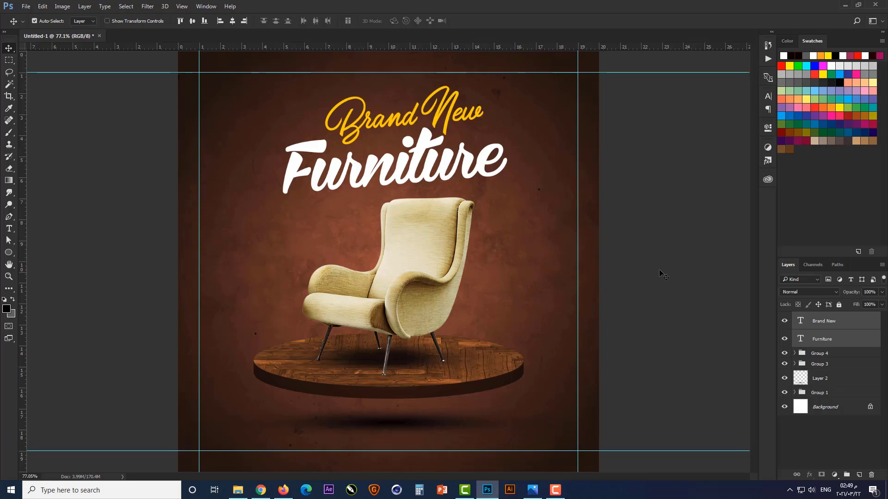
click(660, 271)
scroll(402, 152, up, 3)
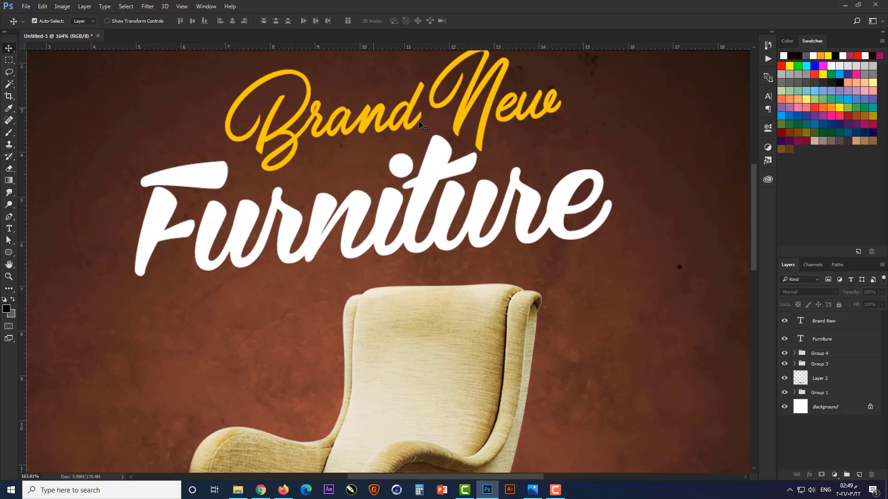
scroll(366, 168, up, 2)
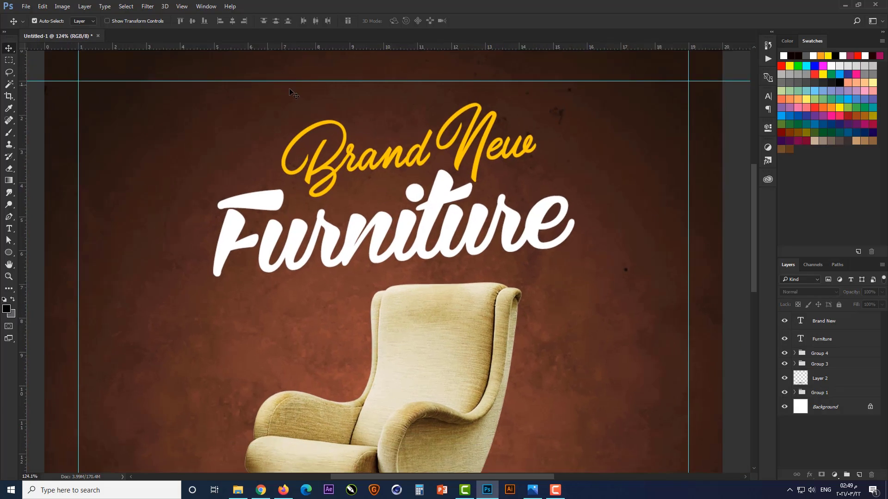
Draw the custom shape of three short accent strokes, about 80 × 57 px, to the left of the title
click(9, 252)
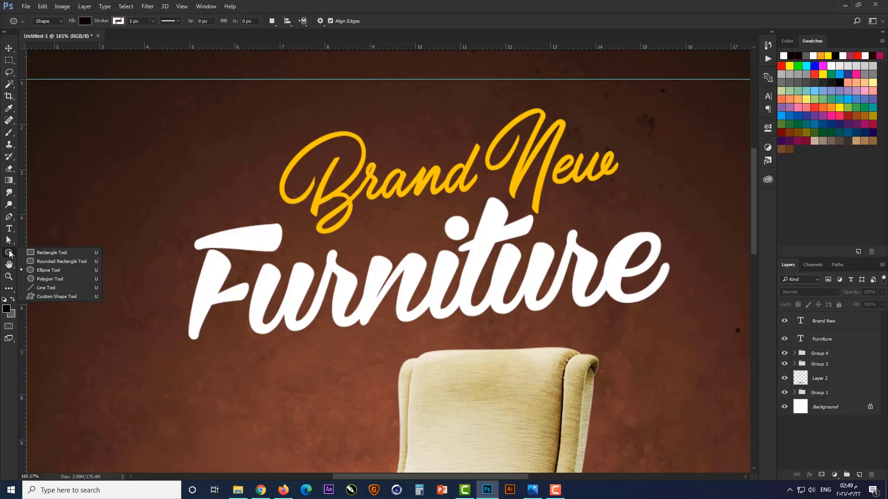
click(38, 298)
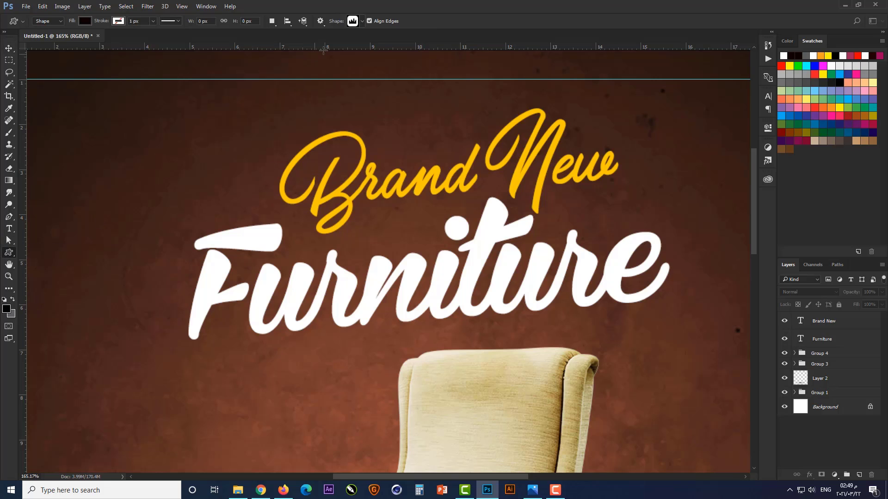
click(362, 21)
drag(495, 43, 498, 391)
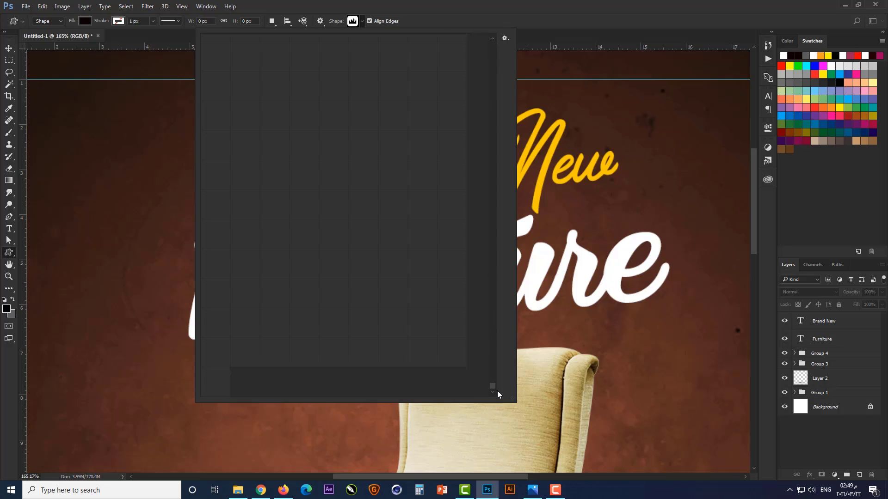
click(217, 384)
click(158, 185)
drag(159, 186, 99, 262)
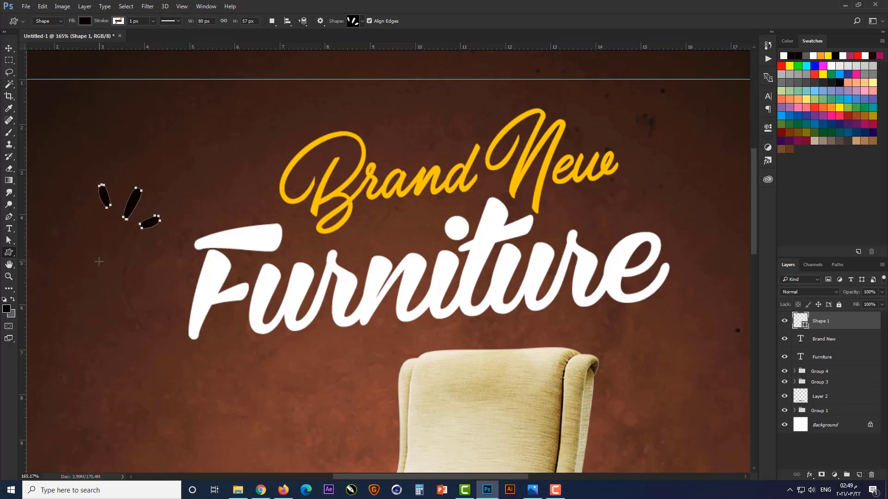
Move the accent strokes above the B of Brand New, scaled to about 120% and rotated about -68° to radiate outward
key(v)
drag(133, 195, 235, 117)
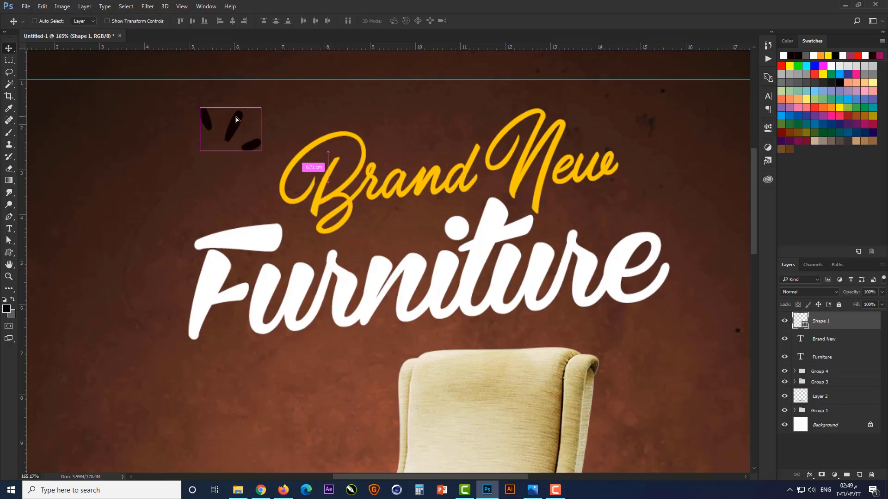
key(ctrl+t)
drag(291, 133, 254, 79)
drag(250, 115, 344, 128)
scroll(301, 90, up, 8)
drag(233, 116, 248, 77)
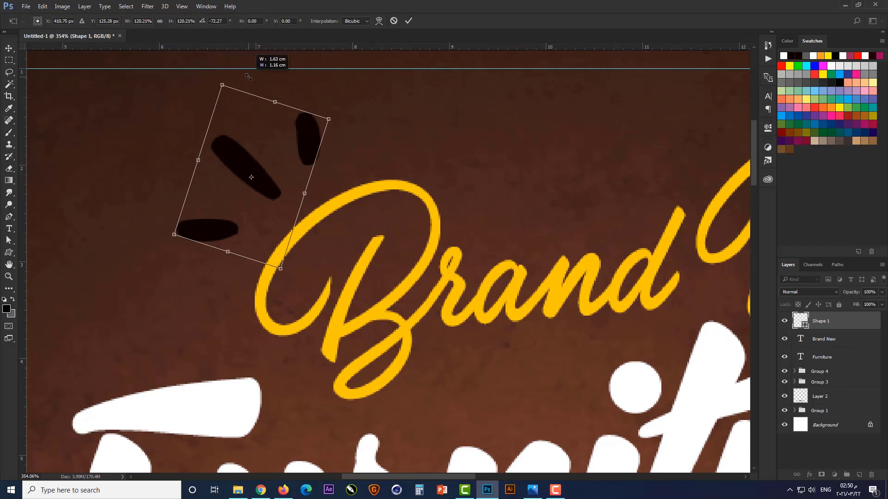
drag(349, 114, 352, 121)
drag(270, 148, 300, 150)
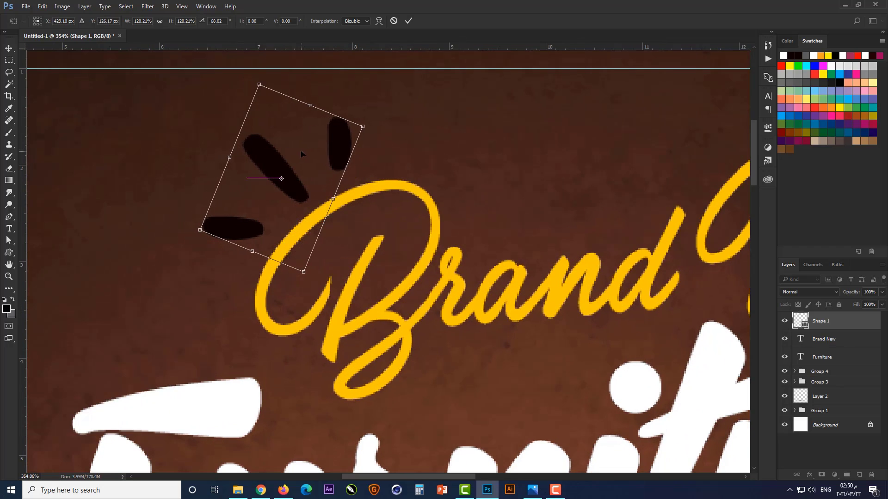
key(Return)
Fill the accent strokes above the B with white (ffffff)
double_click(806, 325)
click(442, 319)
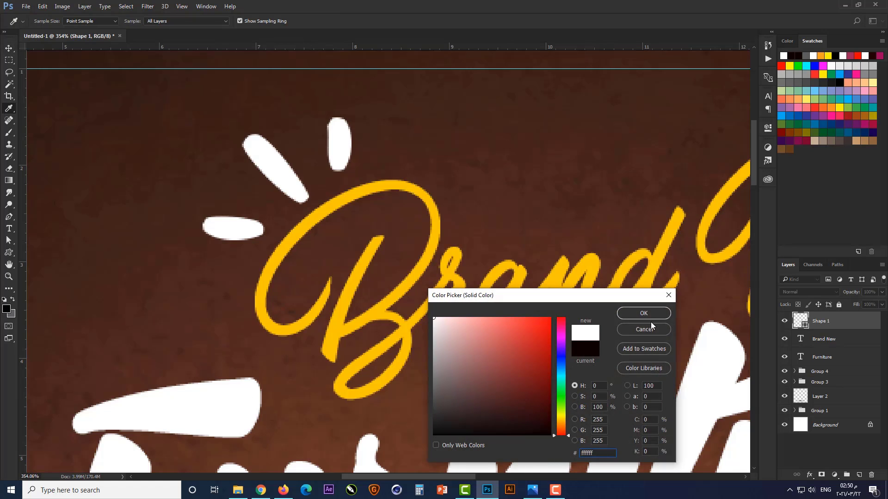
click(645, 314)
Duplicate the accent strokes to the end of Furniture, scale the copy to about 70% and rotate it about 64° above the final e
scroll(291, 221, down, 5)
drag(299, 189, 606, 247)
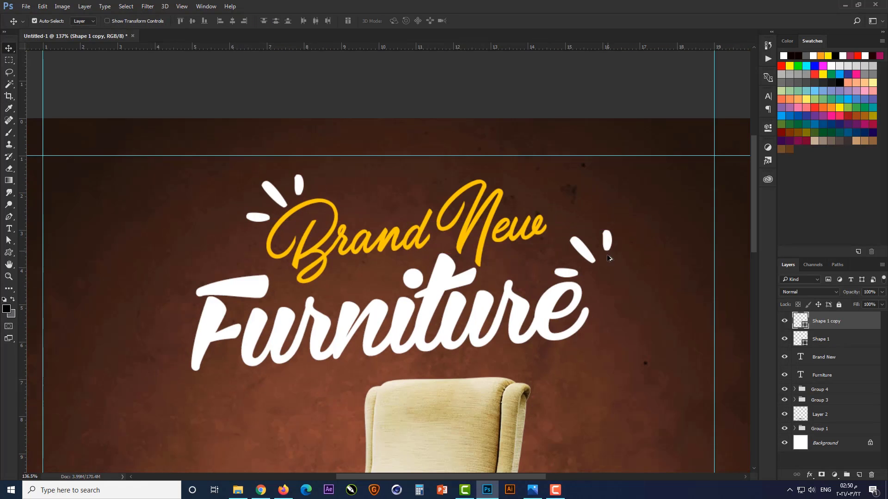
key(ctrl+t)
scroll(613, 258, up, 3)
drag(627, 215, 625, 293)
drag(579, 193, 575, 212)
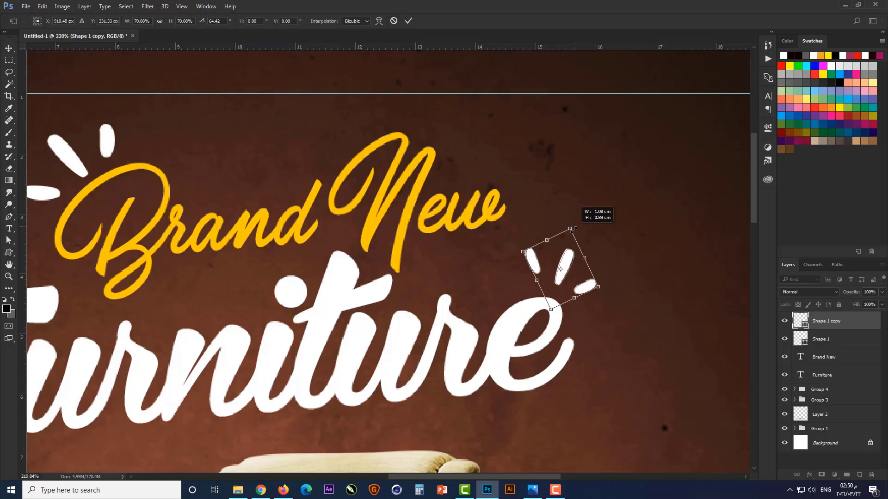
scroll(622, 254, up, 3)
drag(617, 270, 616, 282)
key(Return)
Recolour the accent strokes above the final e with the golden yellow sampled from the Brand New text
double_click(803, 324)
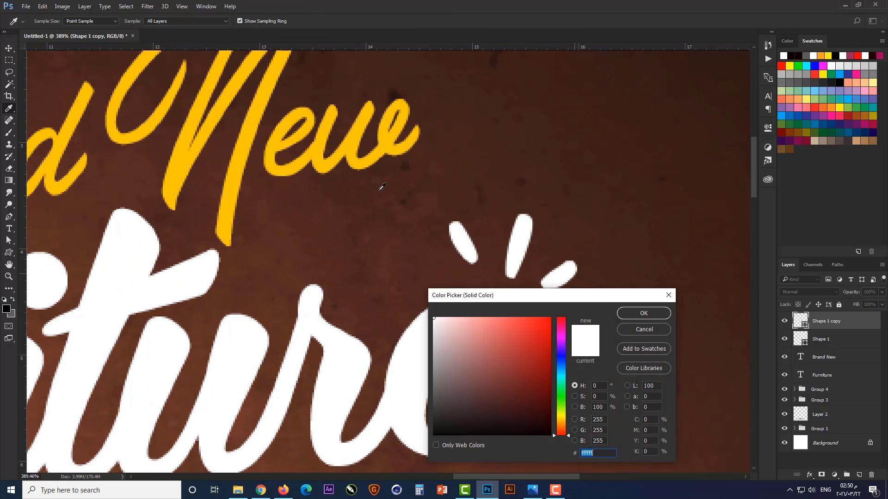
click(329, 154)
click(638, 309)
key(ctrl+0)
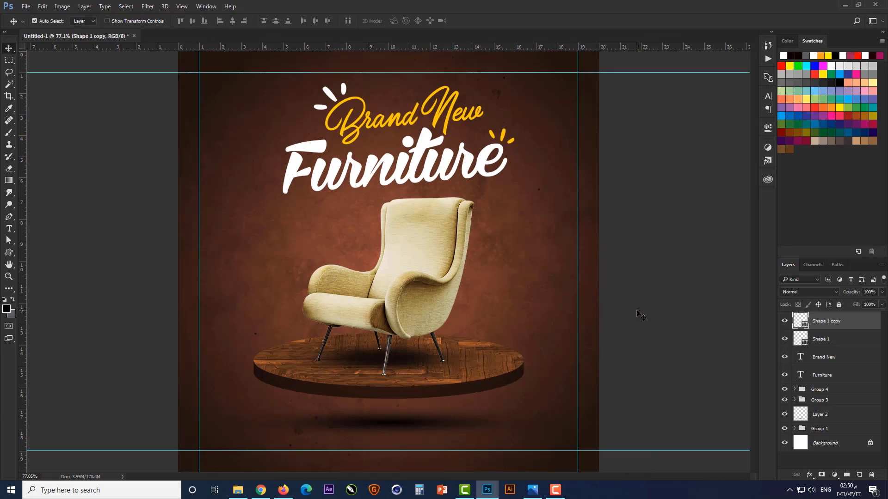
click(634, 257)
Add a Multiply drop shadow to the Furniture text: opacity 75%, angle 120° without global light, distance 15 px, spread 5%, size 15 px
scroll(475, 132, up, 3)
click(469, 187)
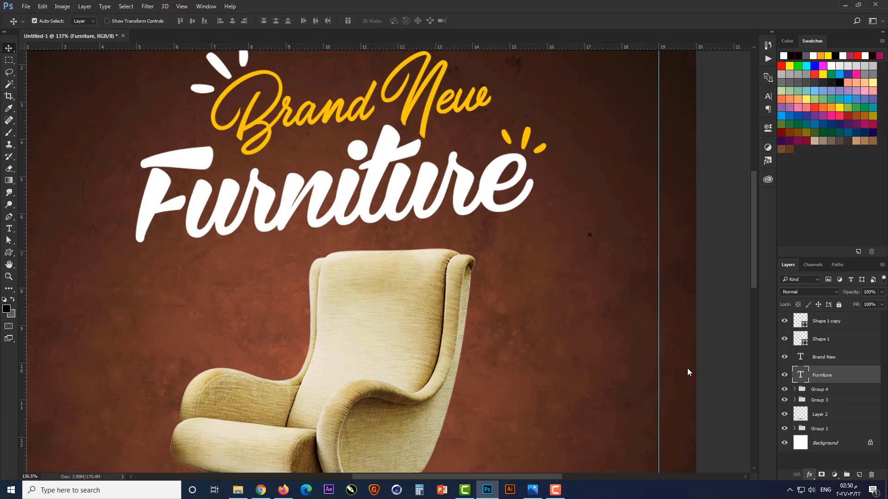
drag(662, 89, 684, 108)
click(743, 161)
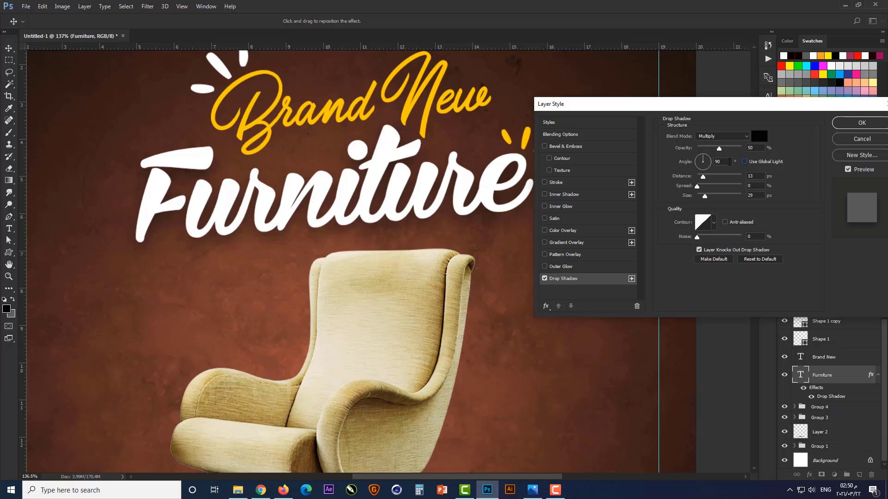
click(699, 155)
text(70)
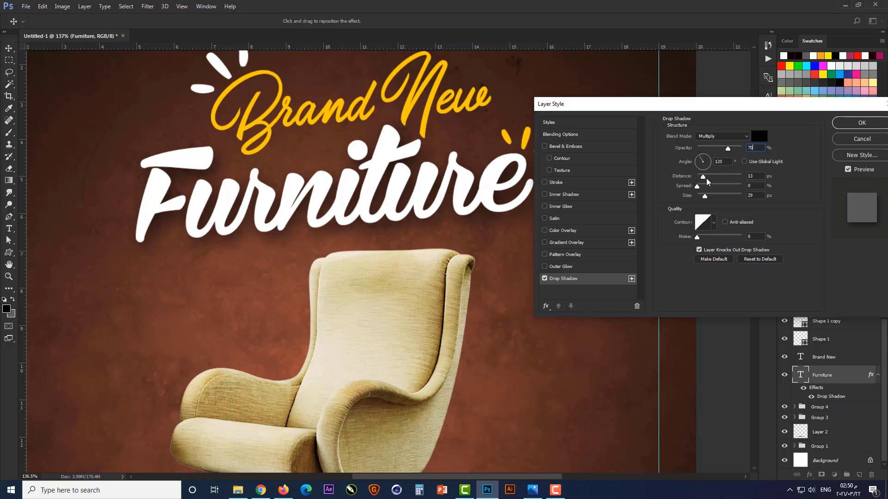
text(15)
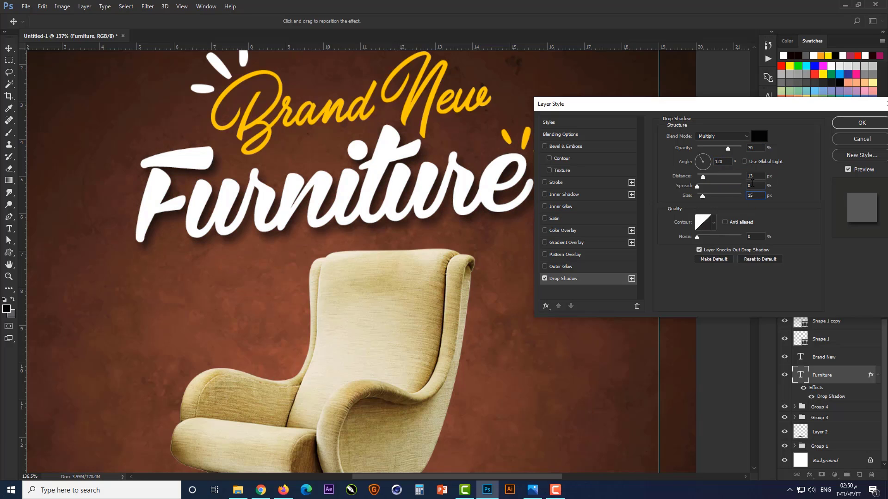
click(752, 176)
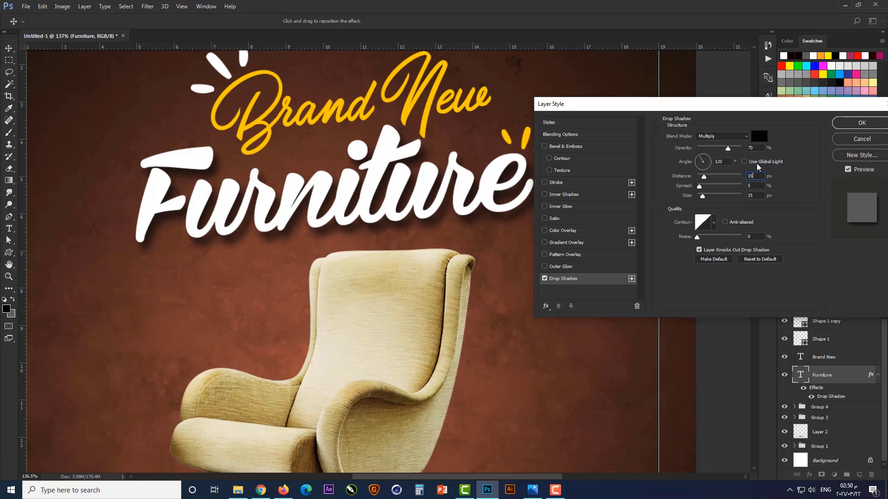
key(Return)
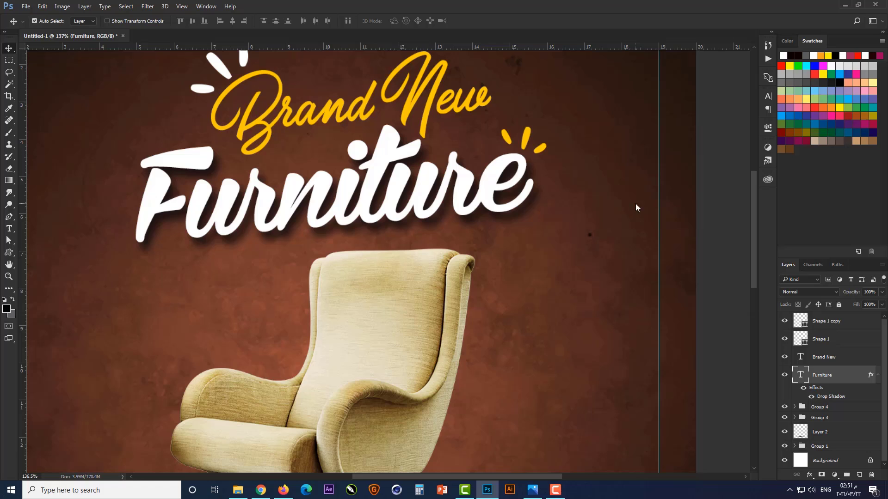
Copy the Furniture text's layer style onto the Brand New text
right_click(844, 376)
click(674, 378)
click(828, 357)
right_click(844, 356)
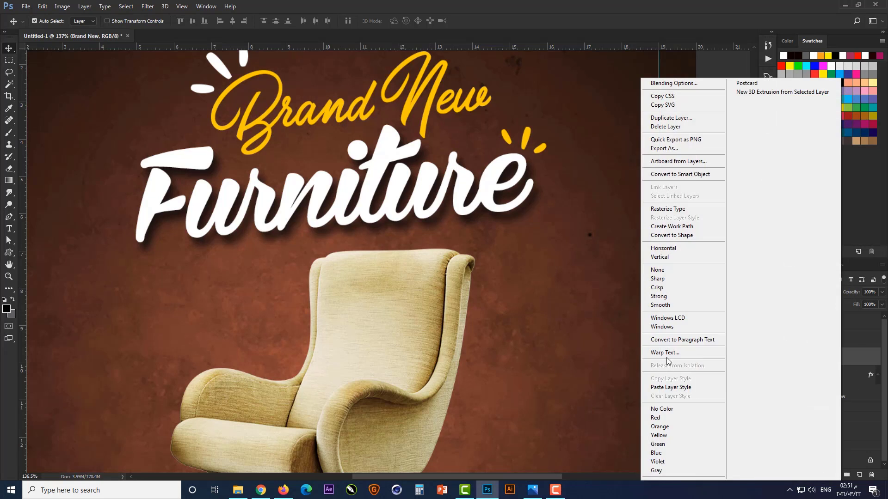
click(673, 389)
Set the size of the Brand New text's drop shadow to 10 px
double_click(834, 380)
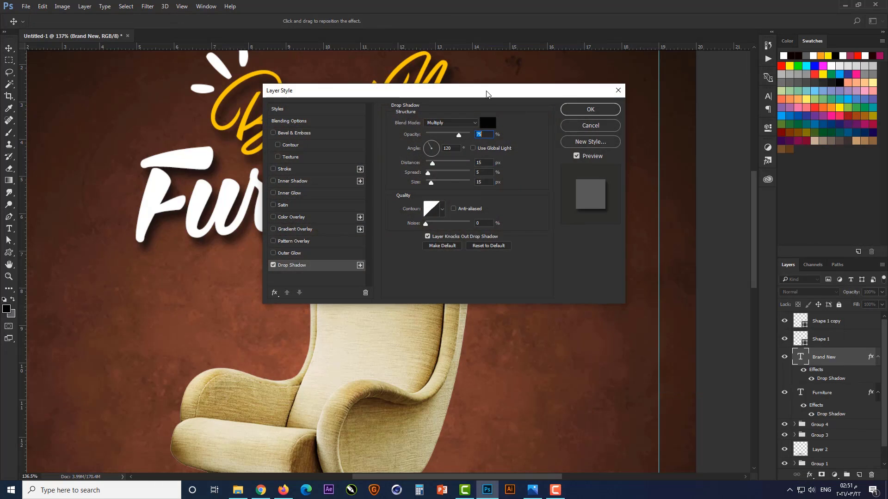
drag(486, 87, 707, 158)
text(10)
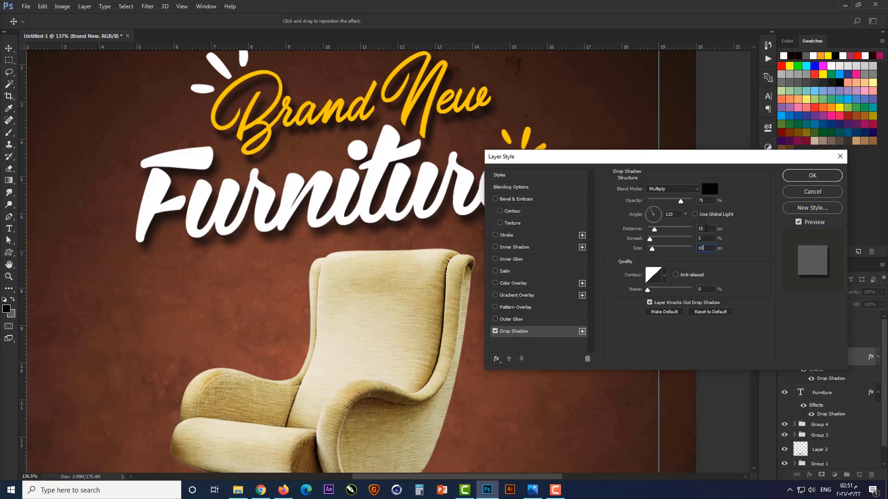
key(Return)
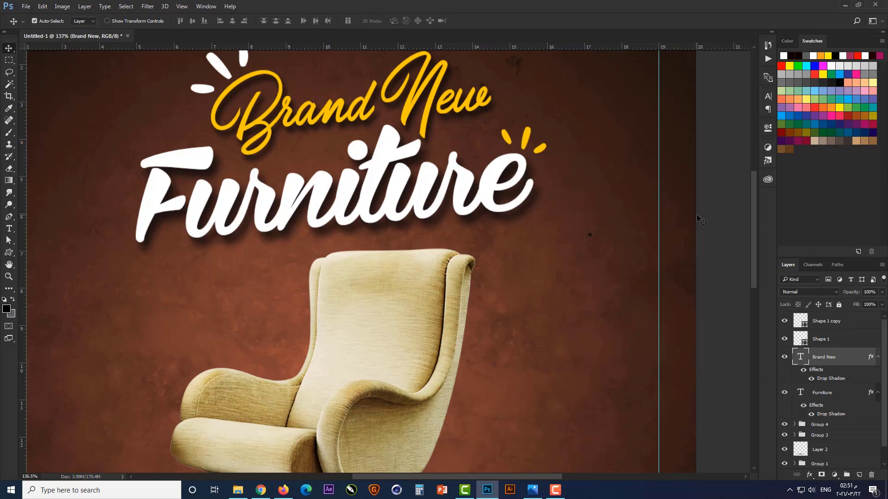
key(ctrl+0)
click(614, 262)
Draw the hand-sketched circle custom shape with underline strokes in the empty area left of the armchair
click(8, 253)
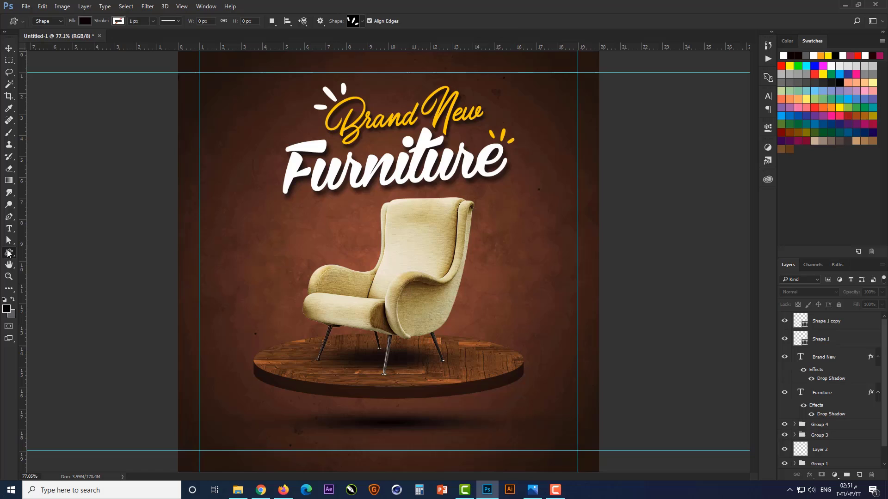
click(362, 21)
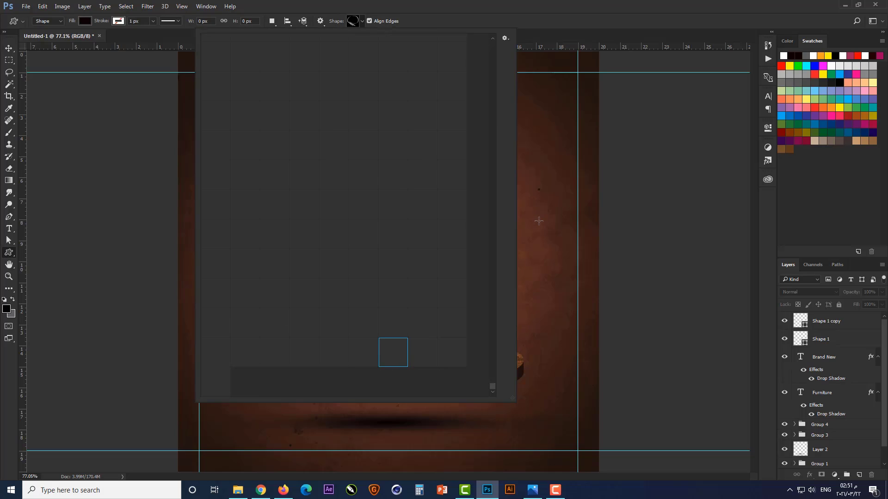
mouse_move(538, 220)
mouse_down()
mouse_move(476, 296)
mouse_move(453, 301)
mouse_move(278, 288)
mouse_move(262, 276)
mouse_up()
key(v)
scroll(260, 282, up, 3)
scroll(262, 276, down, 2)
click(123, 244)
scroll(274, 283, up, 4)
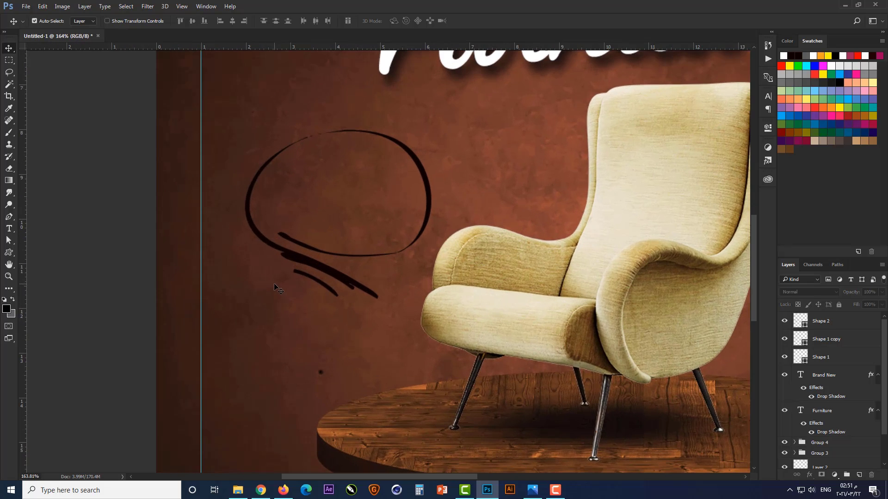
Add the text "30%" at the hand-drawn circle
click(8, 228)
click(329, 169)
text(50)
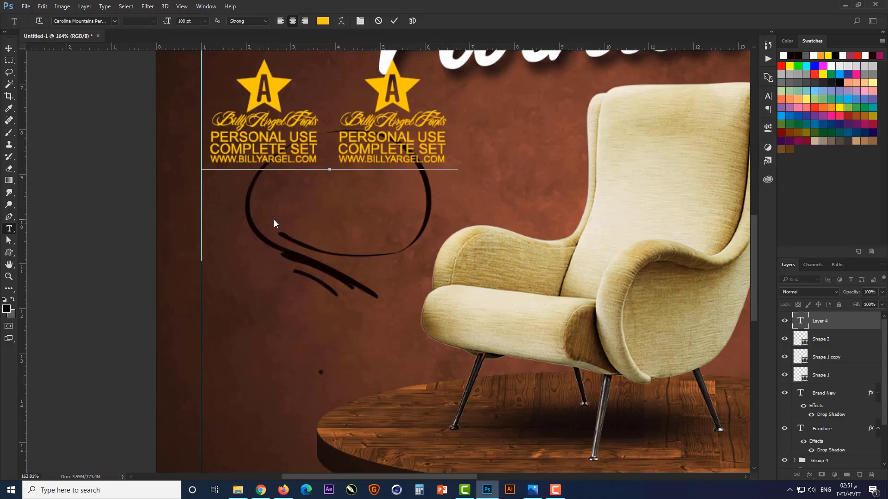
text(%)
key(ctrl+Return)
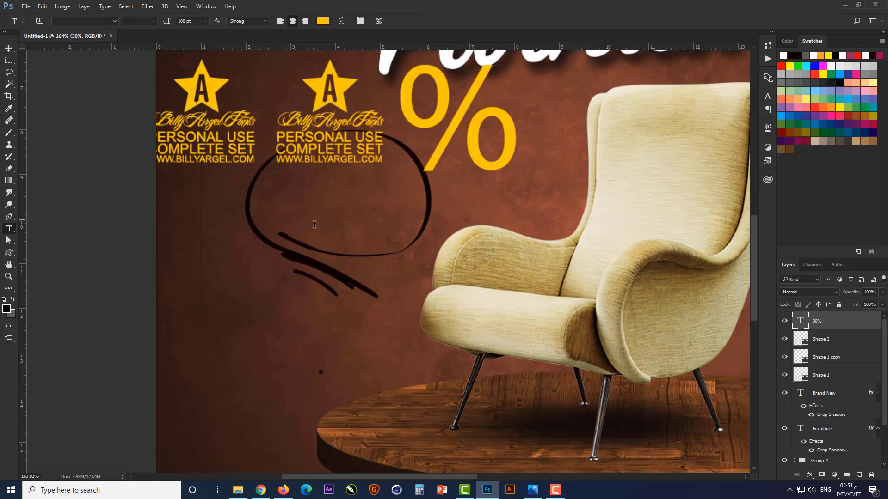
Change the 30% text's font to the brush-style Amsterdam Regular
scroll(314, 225, down, 2)
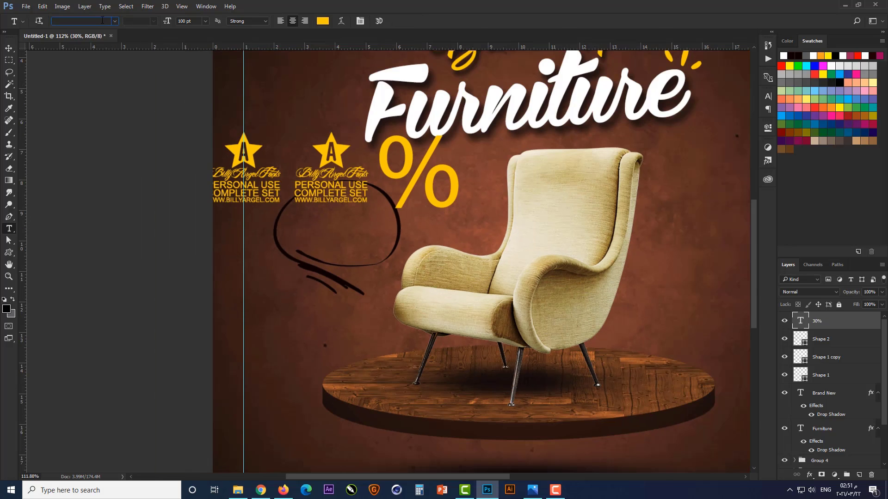
text(a m)
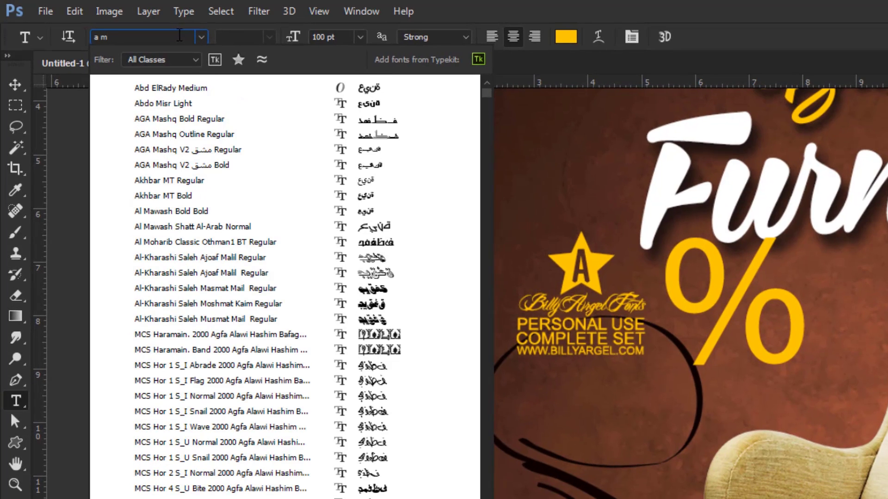
text(s)
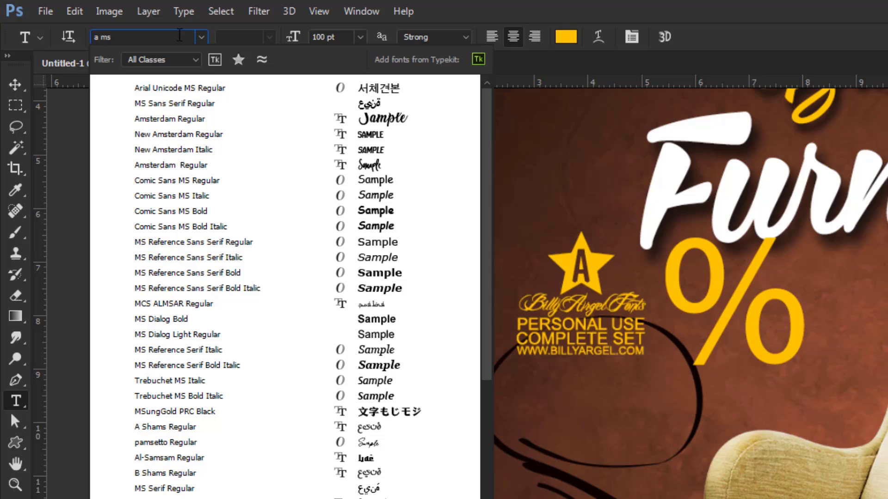
text(te)
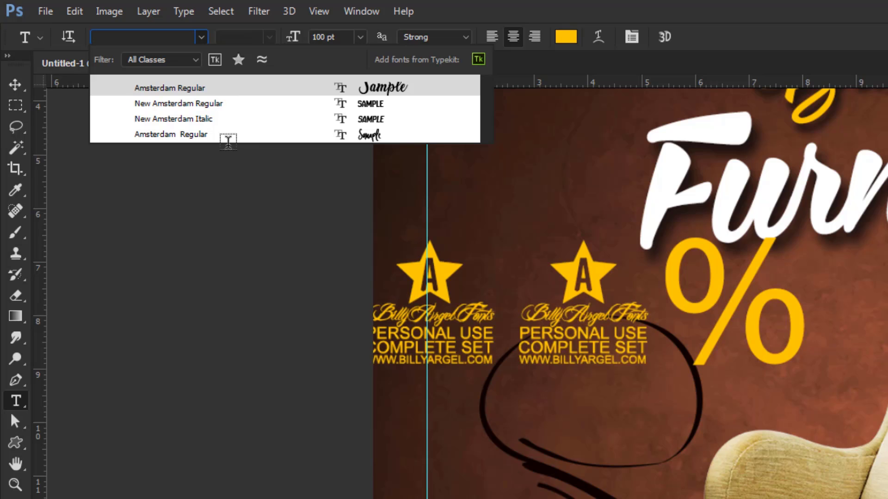
click(233, 138)
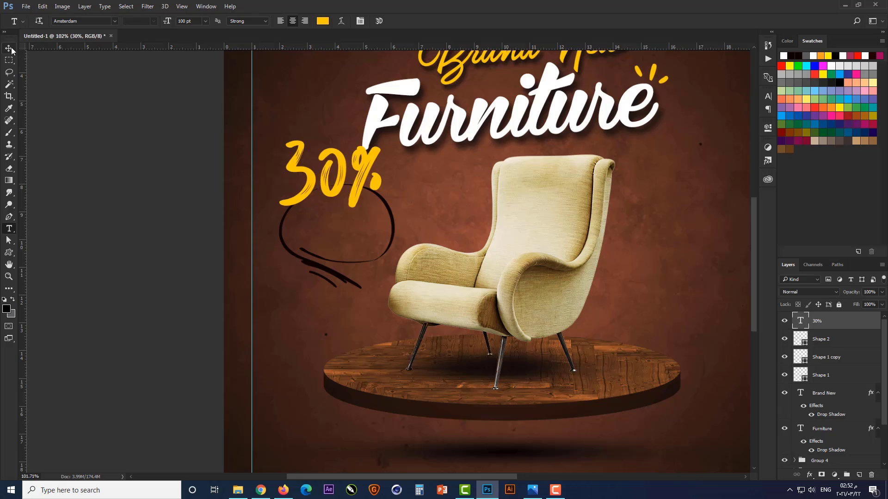
Scale down the 30% text and place it in the upper part of the hand-drawn circle
click(9, 49)
key(ctrl+t)
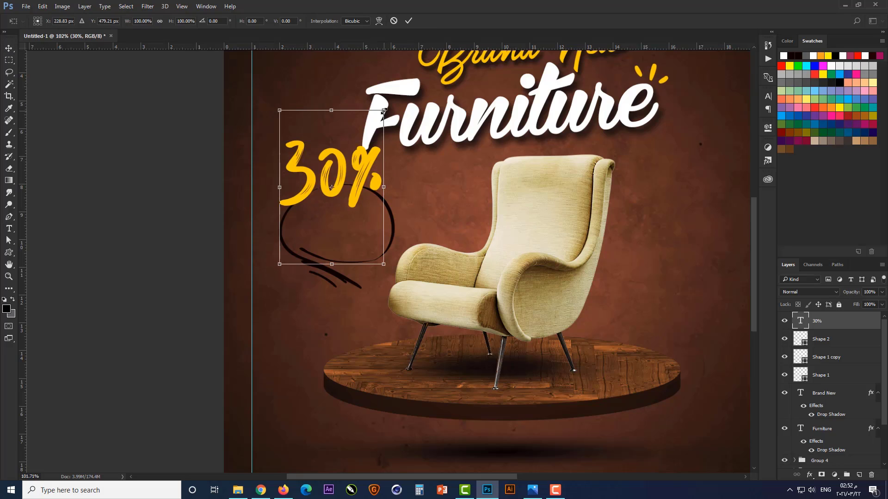
drag(383, 111, 378, 176)
scroll(360, 201, up, 3)
scroll(378, 177, up, 3)
drag(393, 137, 380, 149)
key(Return)
scroll(376, 287, down, 2)
Recolor the hand-drawn circle shape to white (ffffff)
click(823, 339)
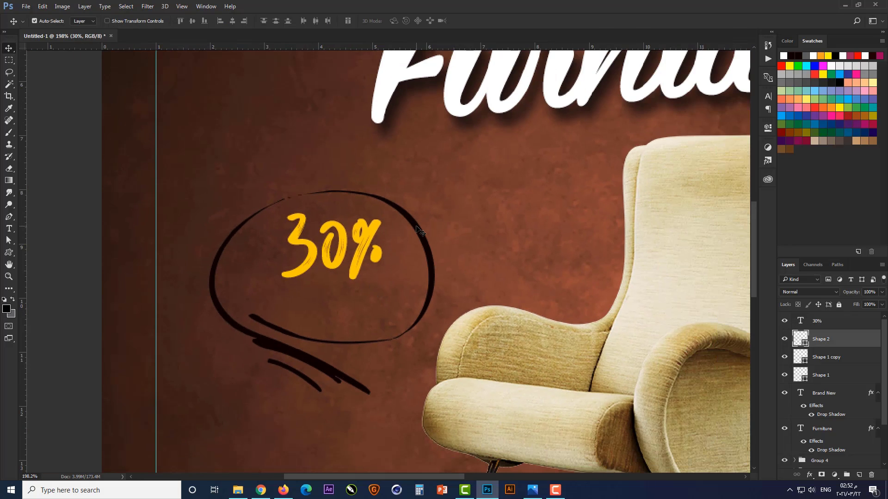
double_click(801, 339)
click(397, 70)
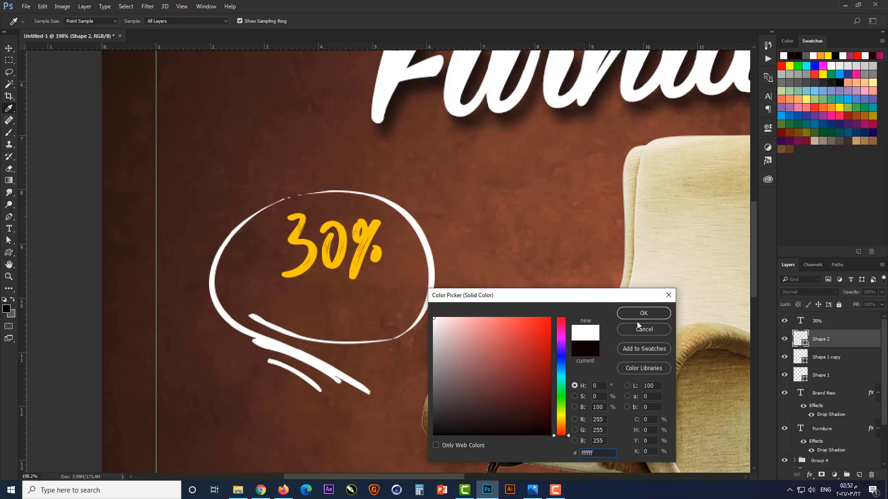
click(644, 313)
Change the color of the 30% text to white and deselect it
click(374, 236)
double_click(800, 319)
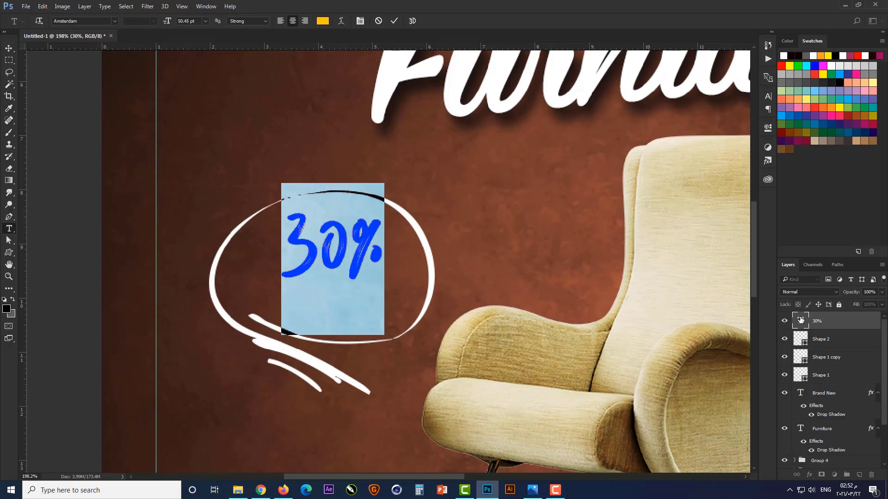
click(322, 21)
click(398, 75)
click(644, 311)
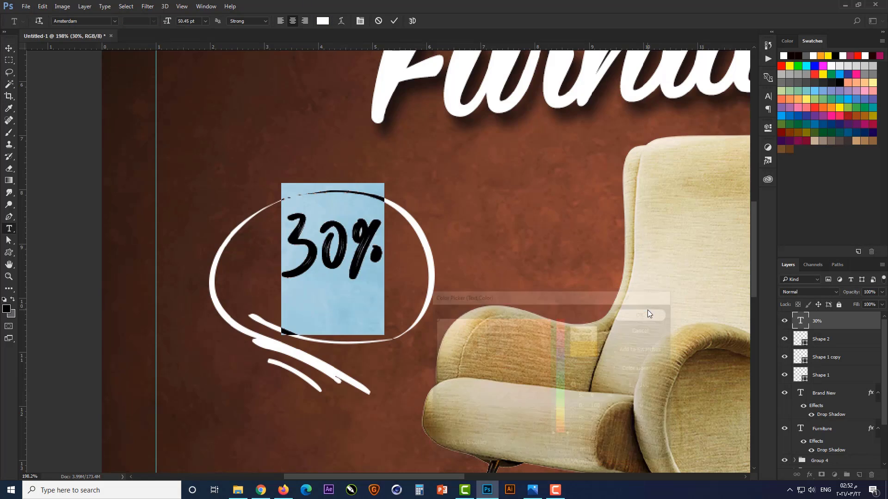
scroll(452, 272, down, 1)
click(9, 48)
click(73, 309)
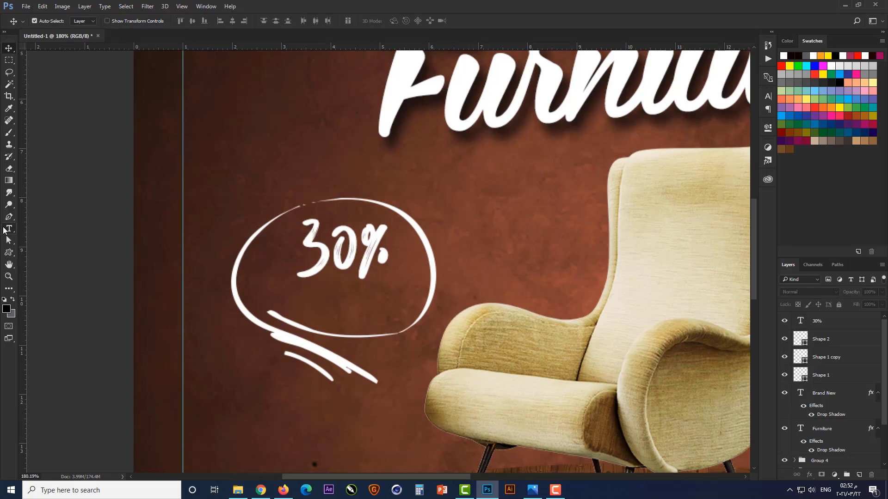
Add a new white text layer reading "OFF" below the hand-drawn circle
click(8, 229)
click(255, 402)
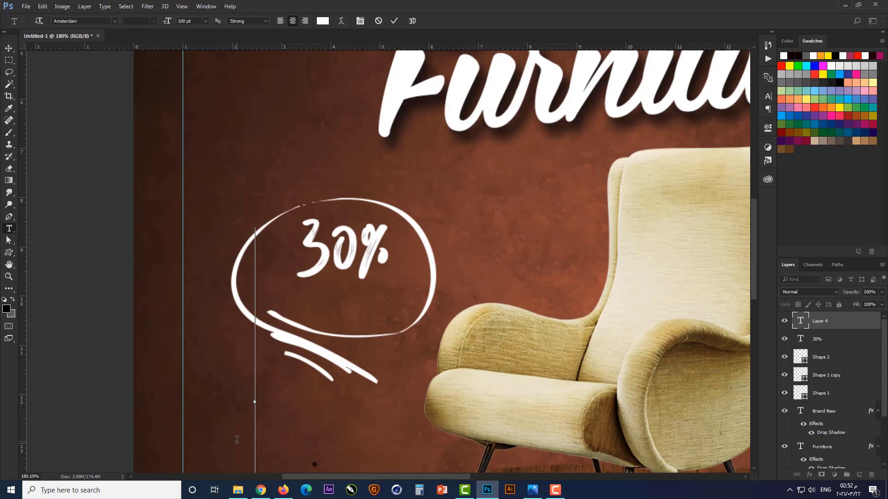
text(OFF)
key(ctrl+Return)
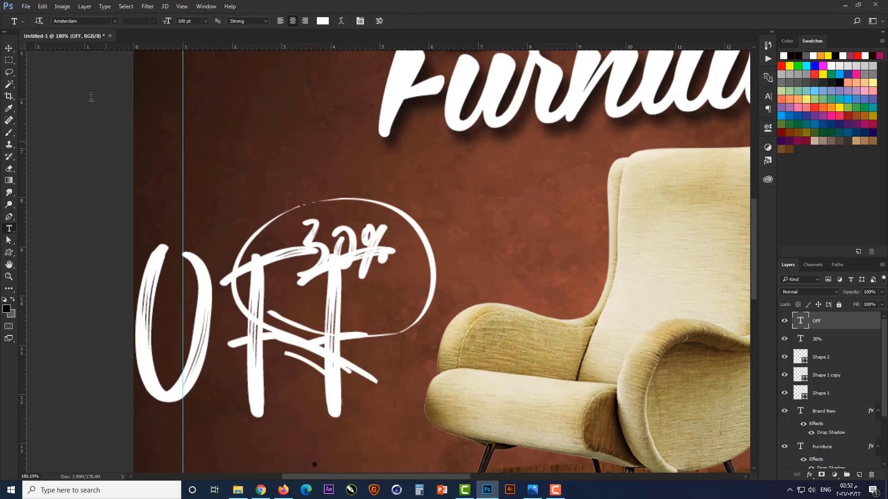
Change the OFF text's font to Montserrat Bold
click(95, 20)
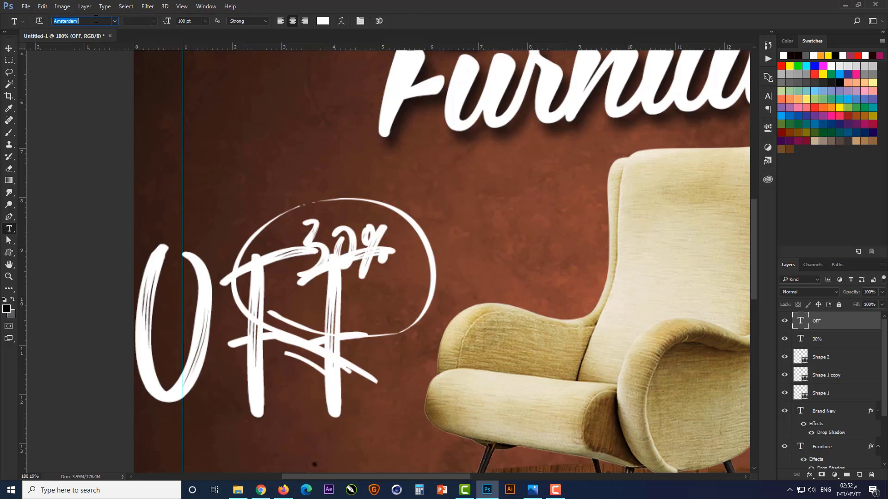
text(MOM)
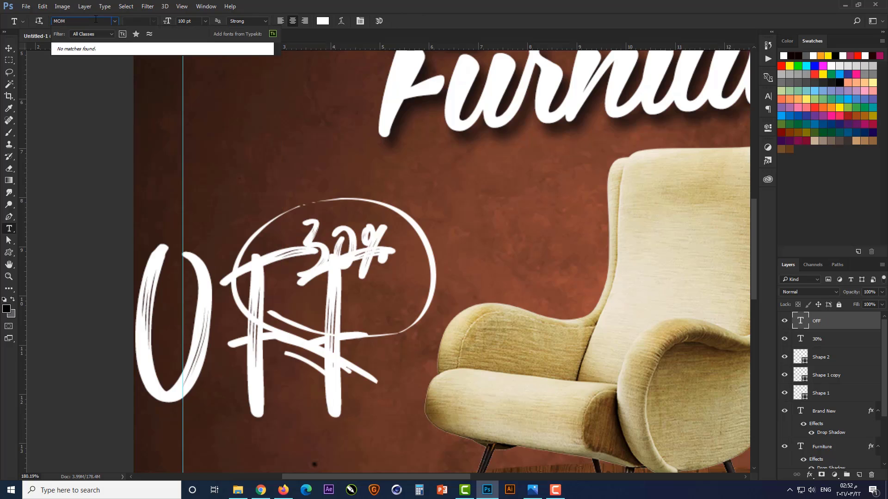
key(BackSpace)
text(N)
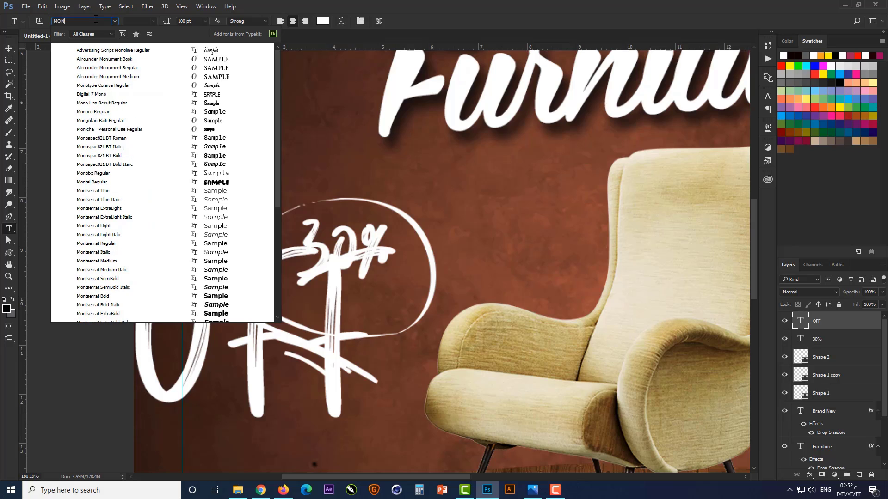
text(T)
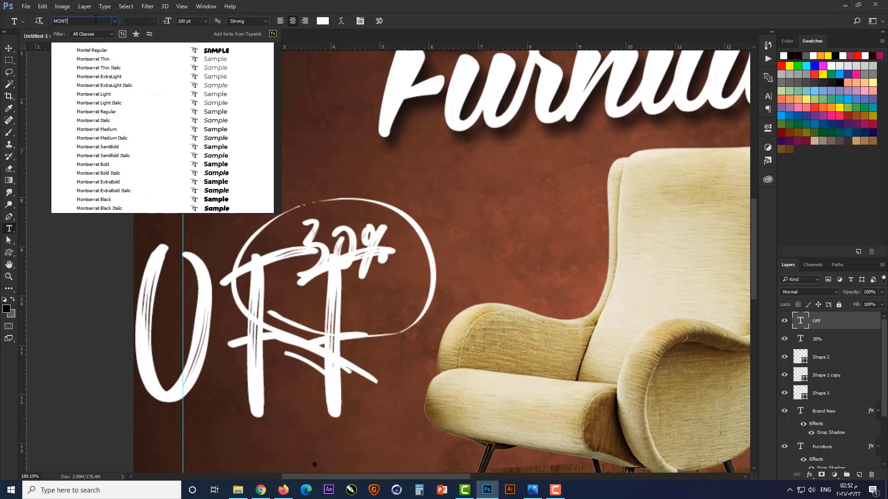
click(114, 164)
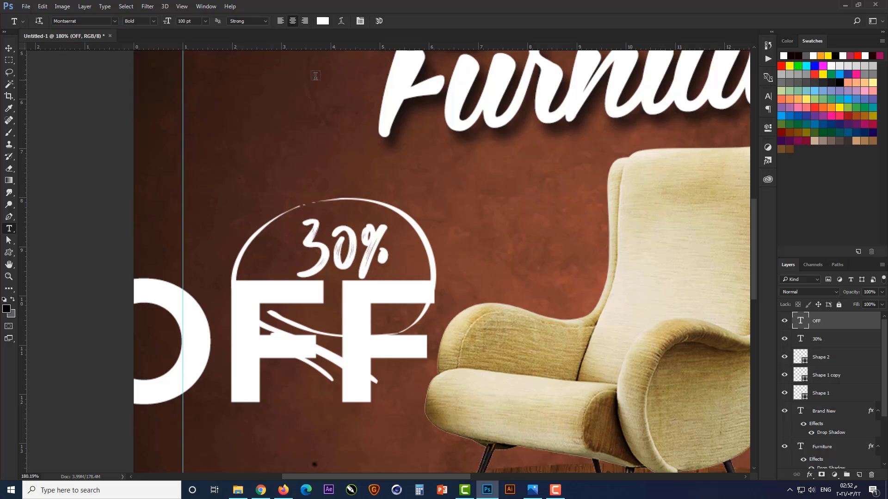
Scale the OFF text down to about 22% and place it inside the circle, directly under the 30% text
scroll(388, 210, down, 2)
key(ctrl+t)
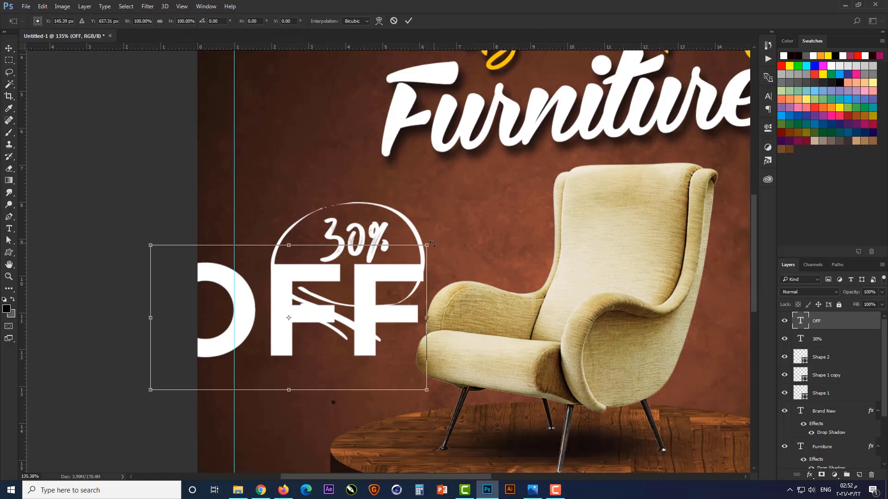
drag(432, 244, 332, 301)
scroll(345, 283, up, 5)
drag(390, 281, 413, 276)
drag(450, 302, 459, 300)
key(Return)
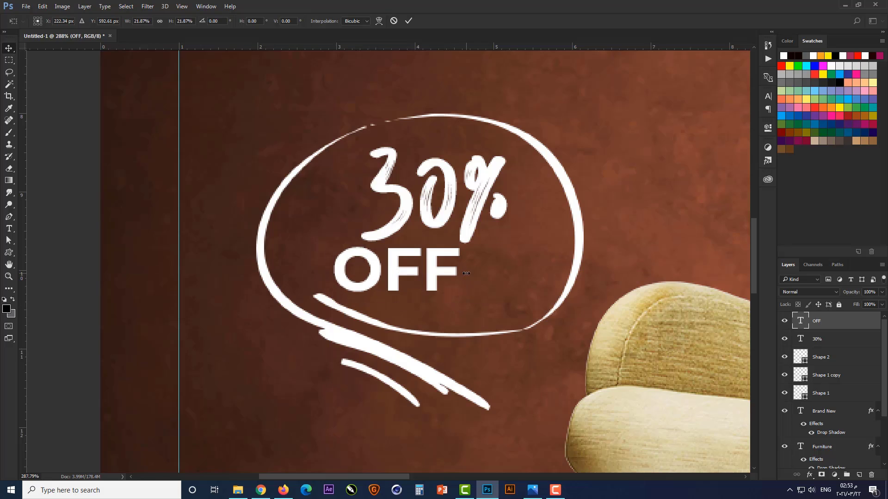
Rotate the 30% text about 2° clockwise and nudge it slightly right and down
ctrl+click(466, 230)
key(ctrl+t)
drag(523, 97, 523, 103)
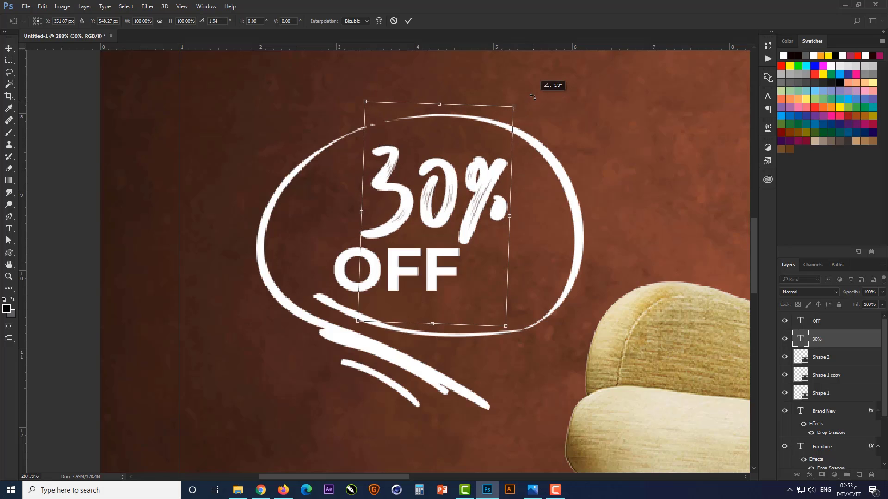
drag(498, 186, 504, 189)
key(Return)
Enlarge the OFF text slightly toward its lower-left corner
click(394, 283)
key(ctrl+t)
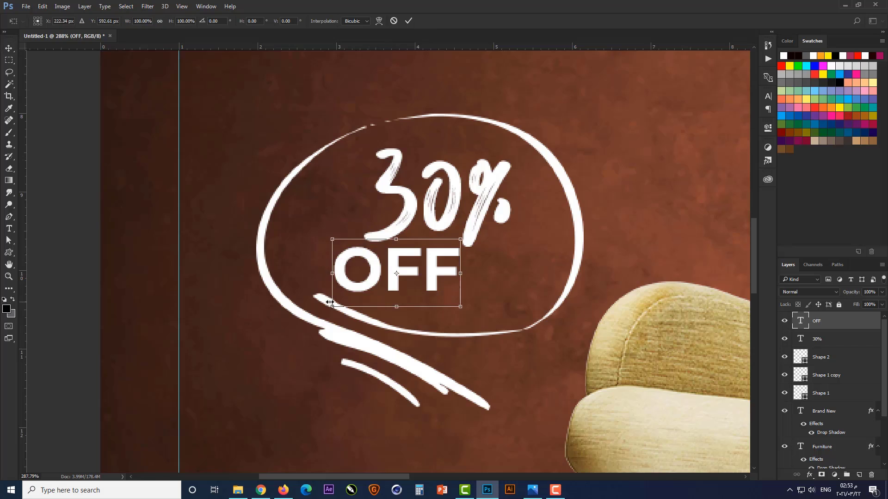
drag(328, 309, 322, 314)
key(Return)
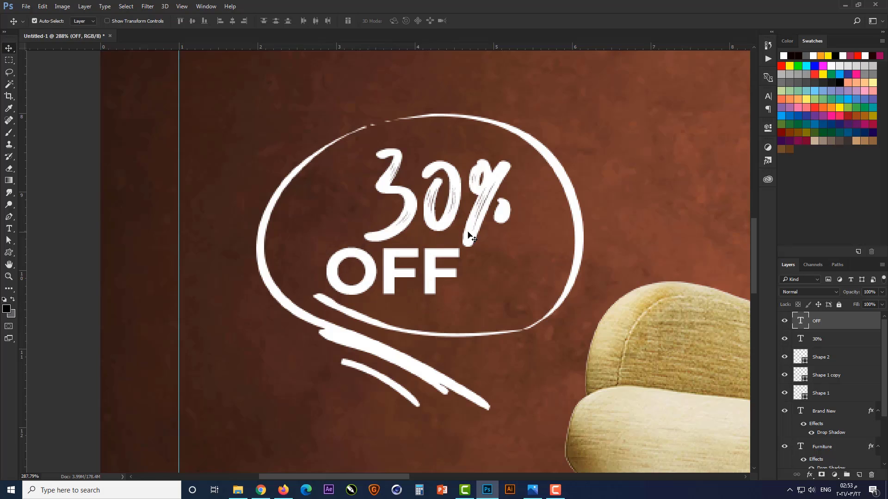
Shift the 30% and OFF texts slightly right within the circle and tilt them slightly counterclockwise
shift+click(469, 235)
key(ctrl+t)
drag(469, 235, 483, 237)
drag(534, 149, 545, 133)
key(Return)
drag(363, 278, 185, 300)
click(184, 299)
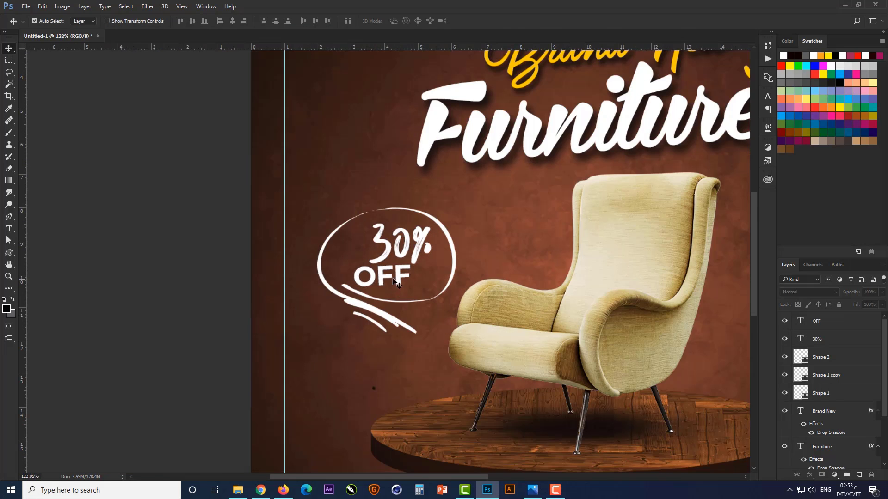
Recolor the OFF text to the golden yellow sampled from the "Brand New" title, then deselect it
click(395, 277)
drag(504, 164, 441, 215)
double_click(801, 319)
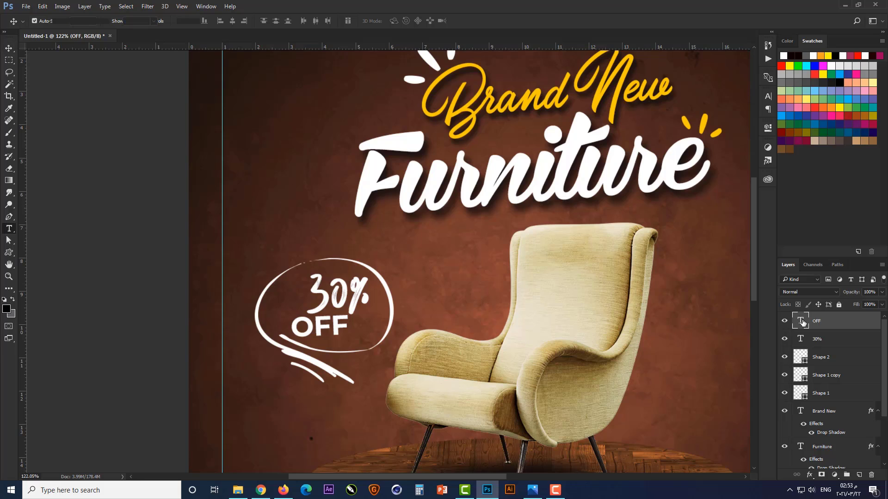
click(323, 21)
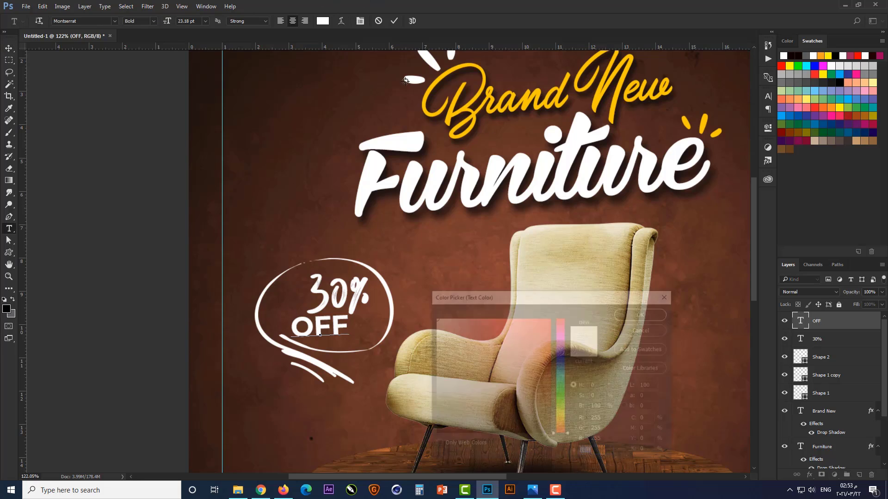
click(461, 114)
click(647, 314)
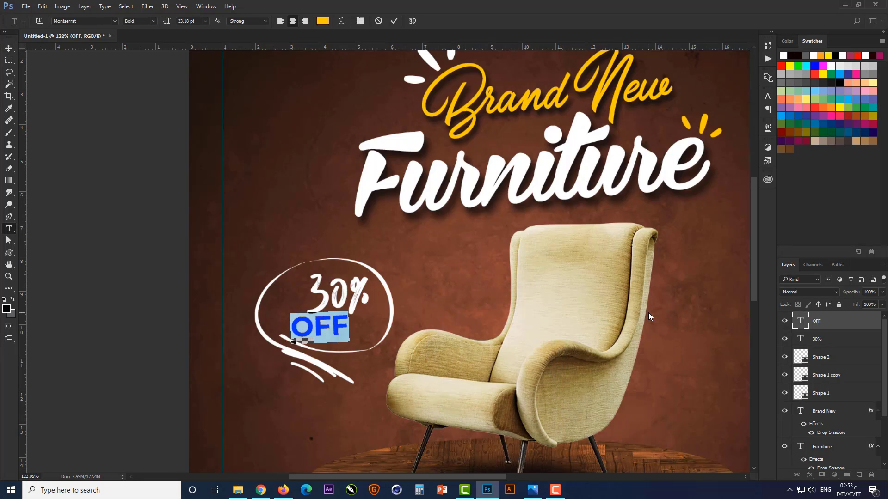
key(ctrl+Return)
key(v)
key(ctrl+0)
click(630, 291)
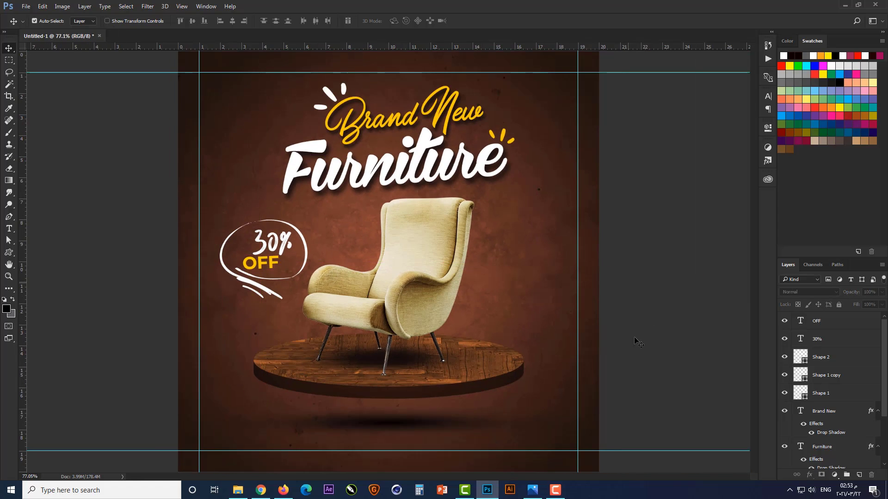
Draw a black rounded rectangle about 367 × 37 px with 10 px corners near the design's lower-left guide intersection
scroll(257, 461, up, 5)
drag(256, 461, 344, 410)
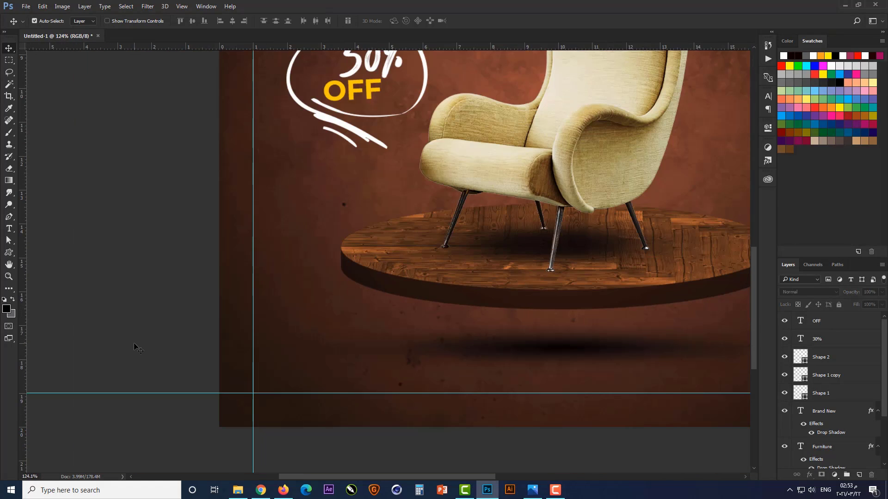
right_click(9, 253)
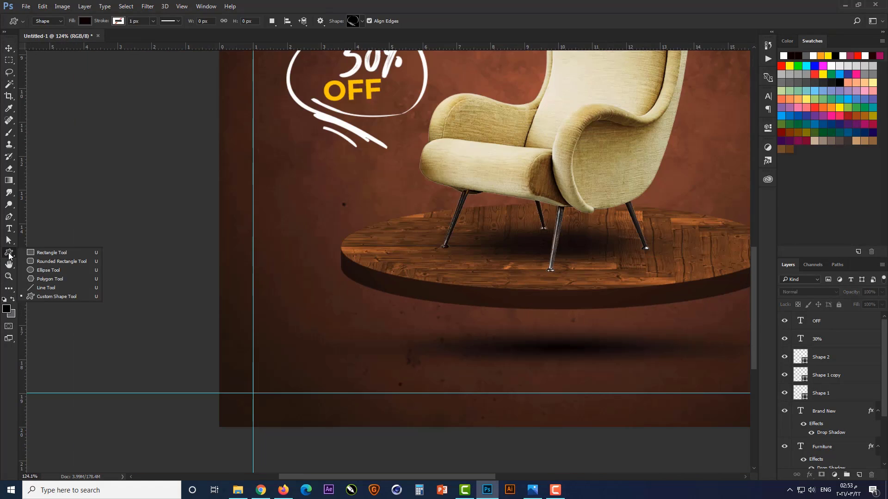
click(60, 263)
drag(260, 373, 469, 393)
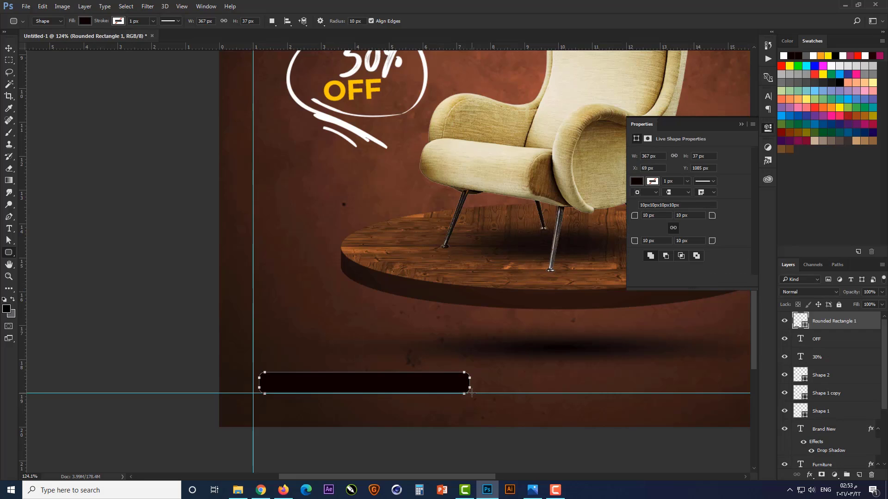
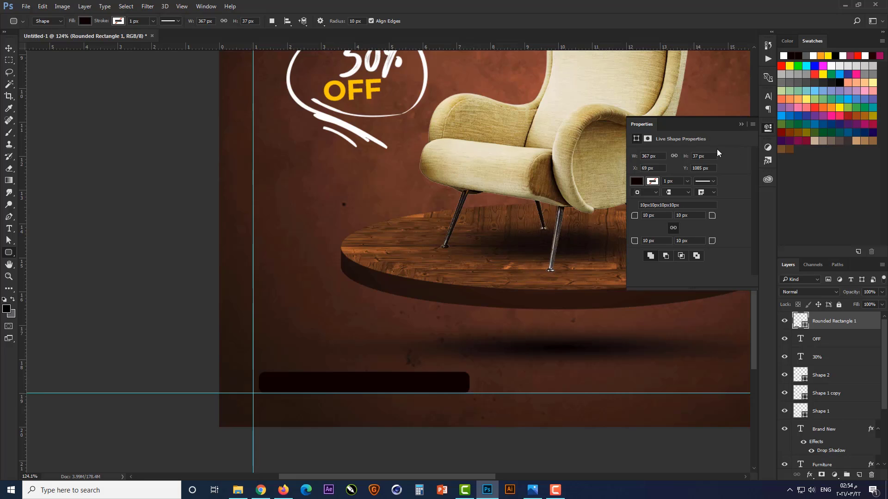
Stretch the black rounded rectangle upward to about 44 px high, keeping its lower edge on the guide
click(741, 121)
scroll(348, 385, up, 1)
key(ctrl+t)
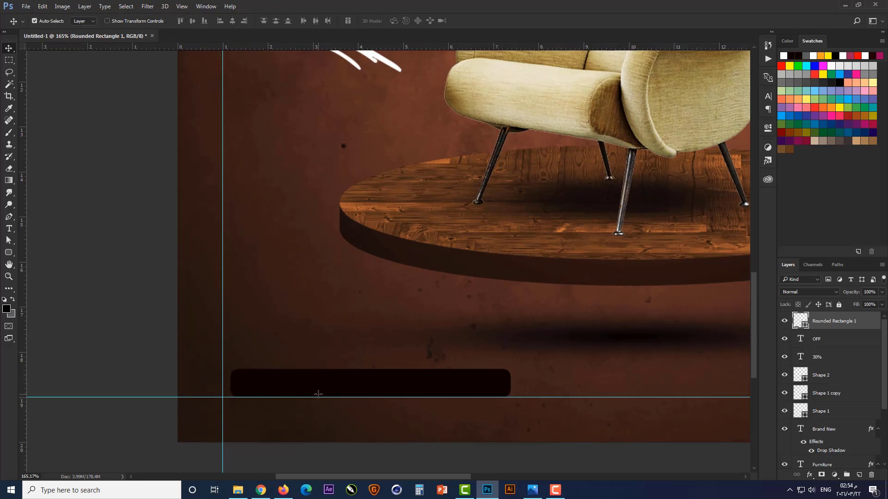
drag(368, 368, 368, 364)
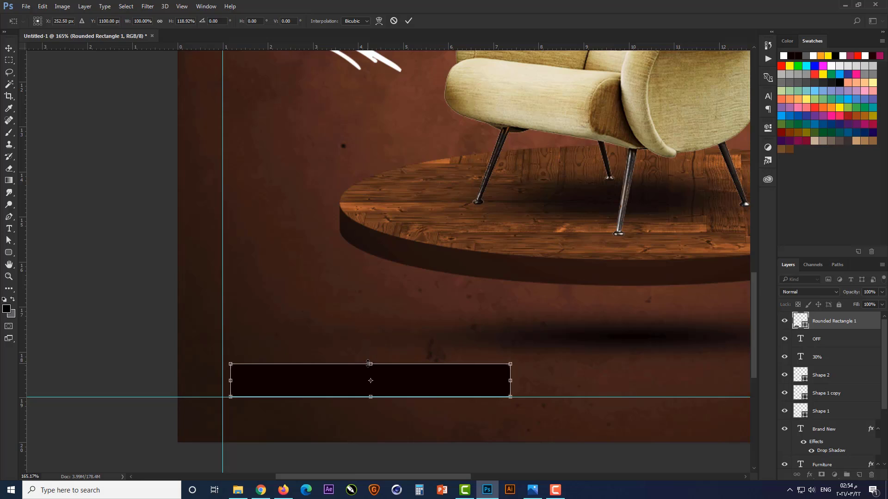
key(Return)
Increase the corner radius of the black rectangle until its ends are fully rounded like a pill
click(767, 130)
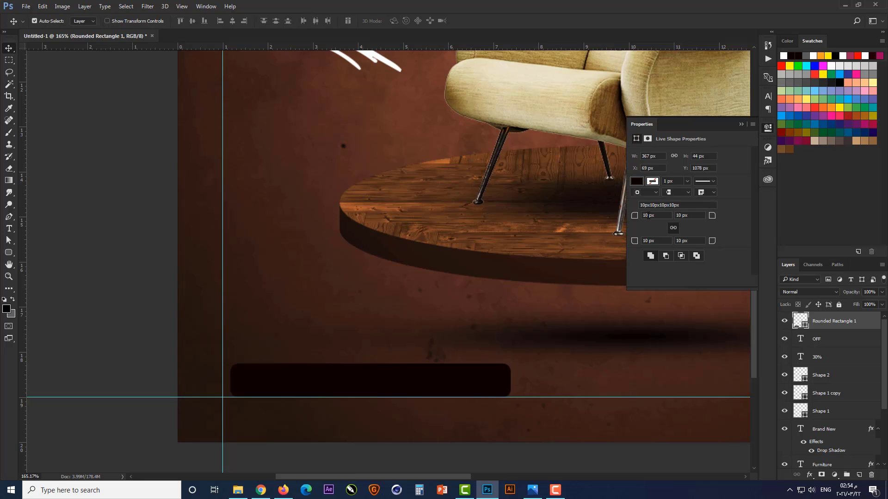
key(Return)
click(741, 125)
scroll(375, 386, down, 2)
scroll(402, 407, down, 2)
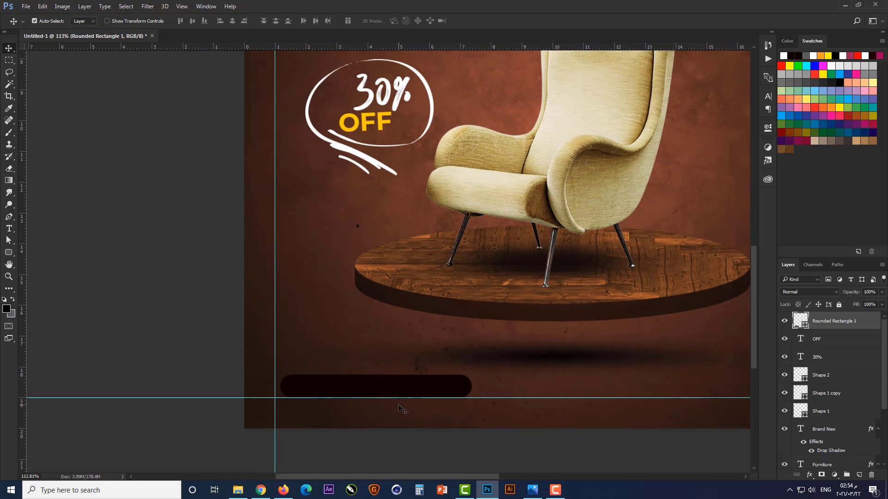
scroll(358, 189, up, 2)
click(367, 113)
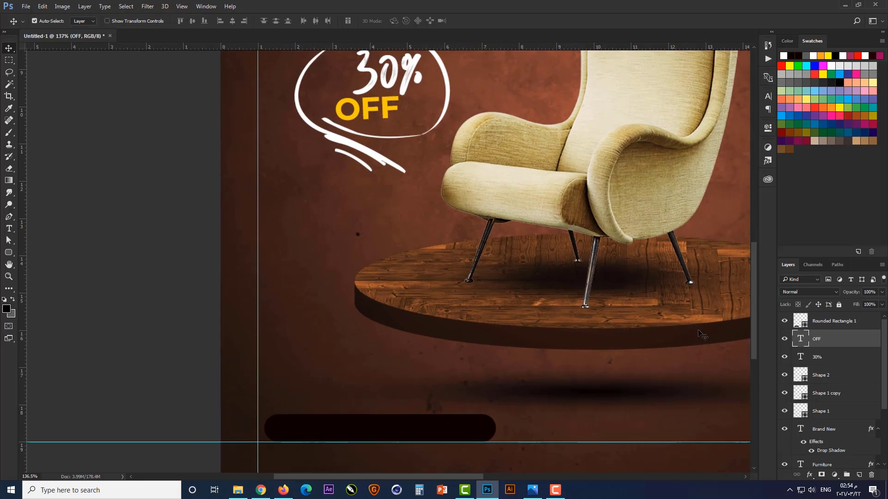
double_click(801, 341)
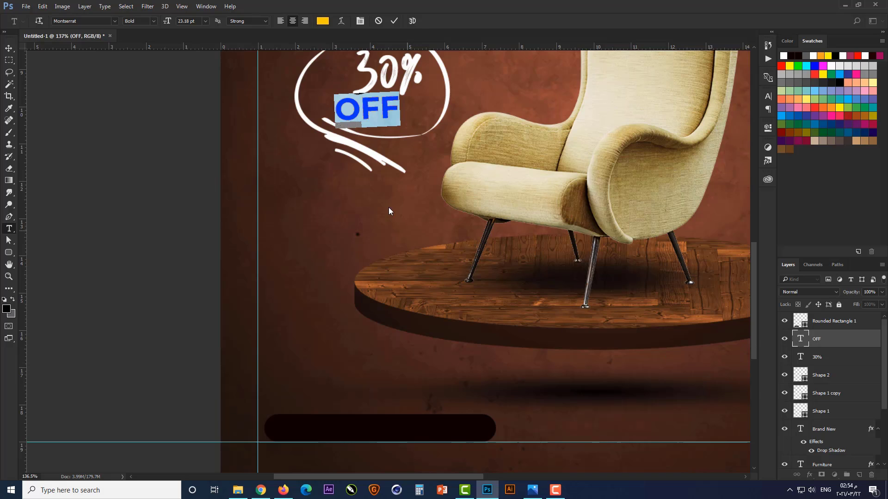
key(Escape)
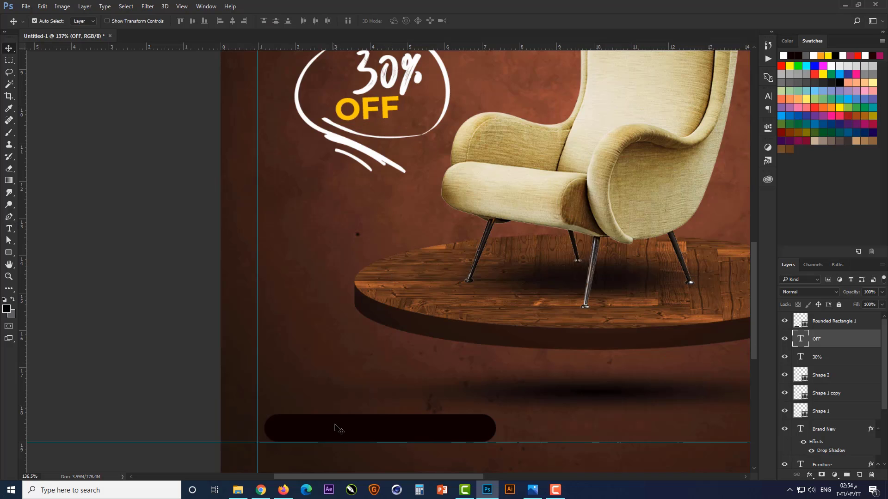
Recolor the black pill-shaped bar to the golden yellow sampled from the OFF text
scroll(355, 428, up, 1)
click(358, 429)
double_click(804, 323)
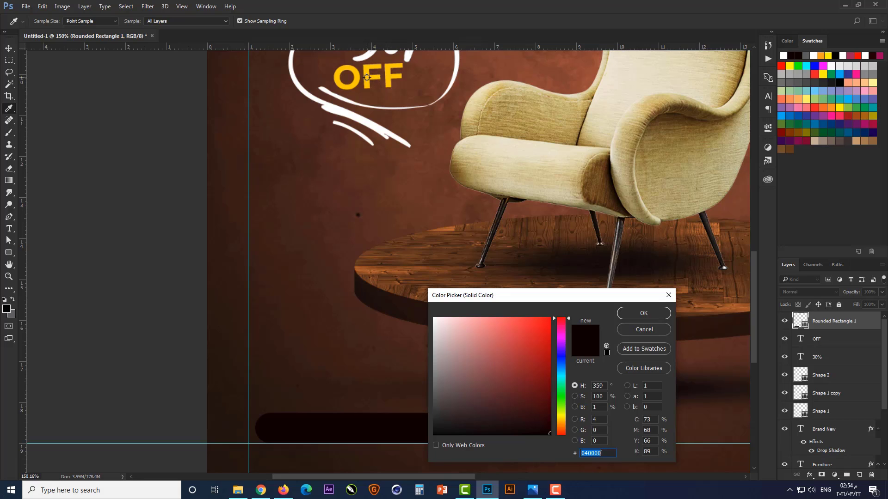
click(366, 78)
click(631, 313)
scroll(406, 428, down, 3)
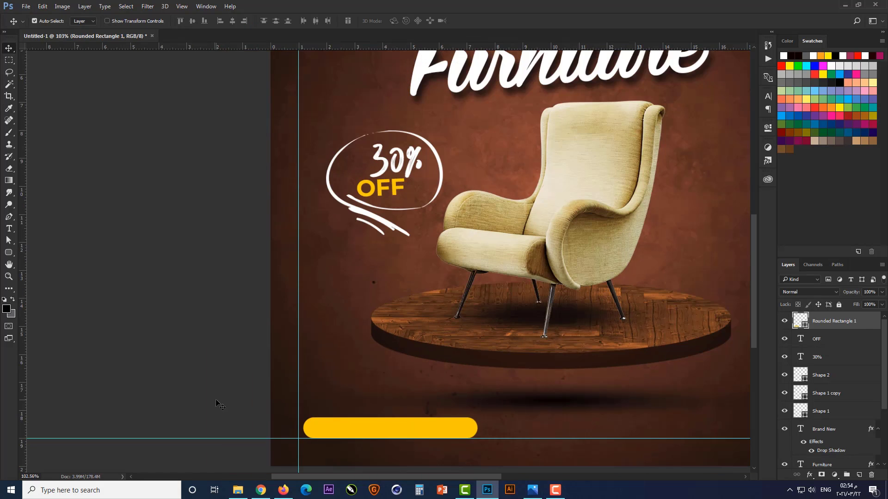
Add a golden yellow "BUY NEW" text in Montserrat Bold, 100 pt, above the yellow bar
scroll(381, 432, up, 4)
scroll(356, 386, down, 3)
key(t)
click(342, 394)
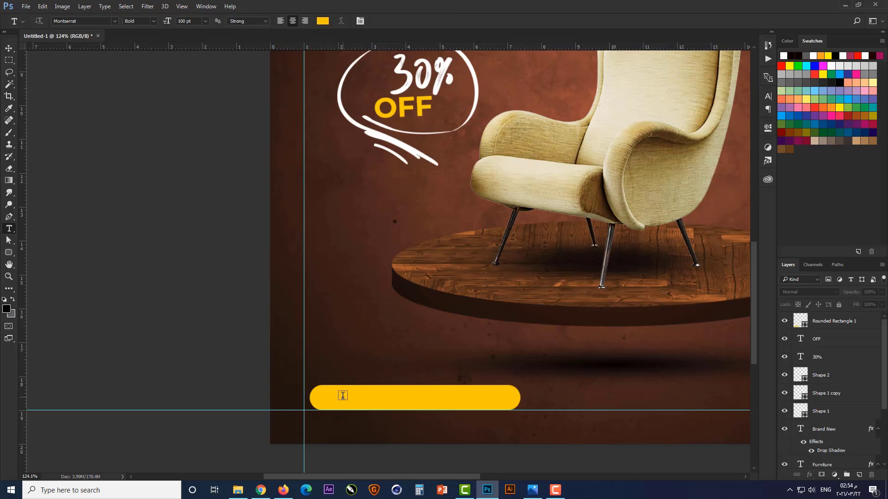
scroll(342, 368, up, 4)
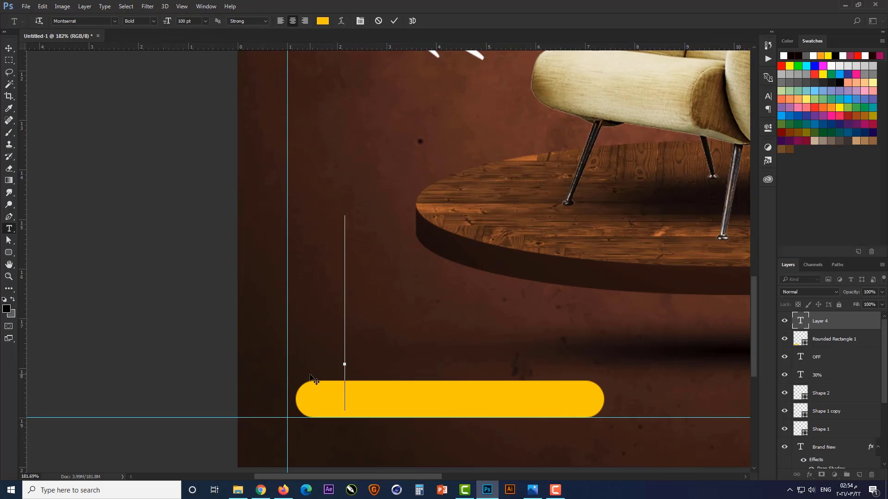
text(b)
key(BackSpace)
text(B)
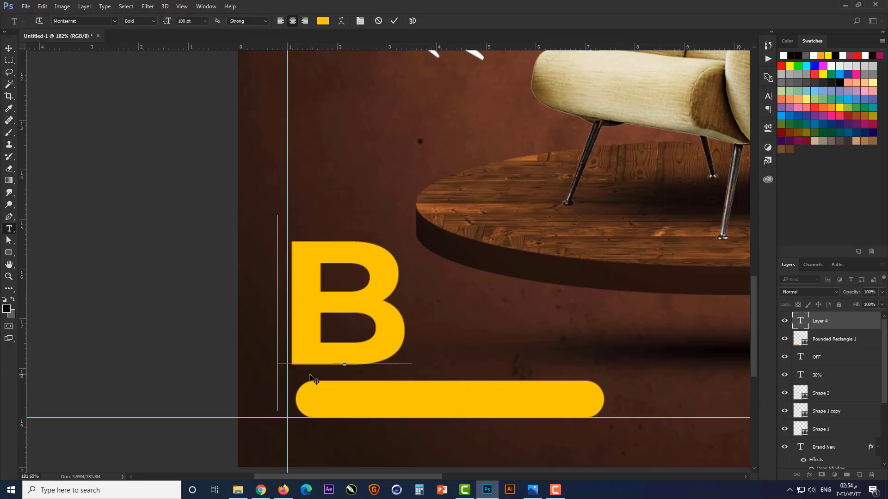
text(UY)
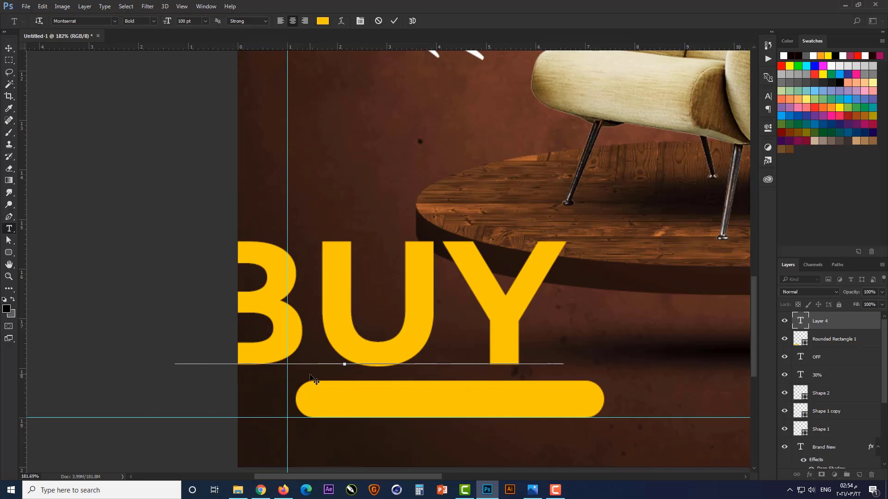
text( NEW)
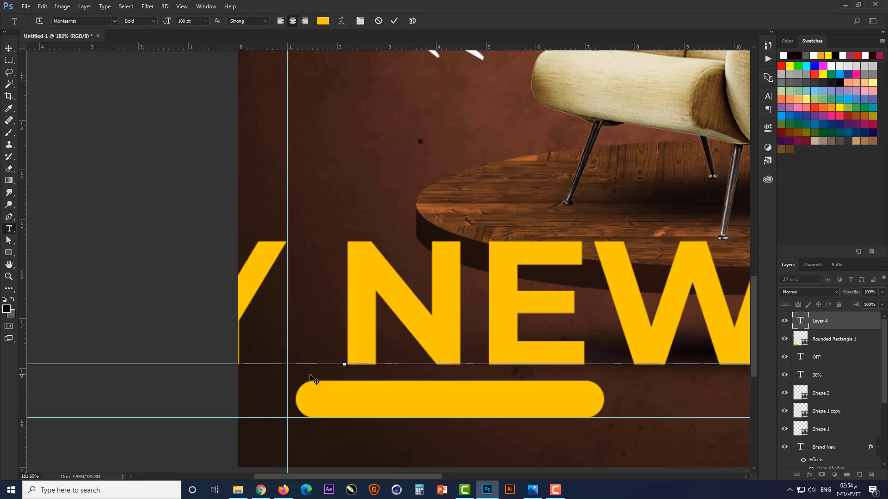
key(ctrl+Return)
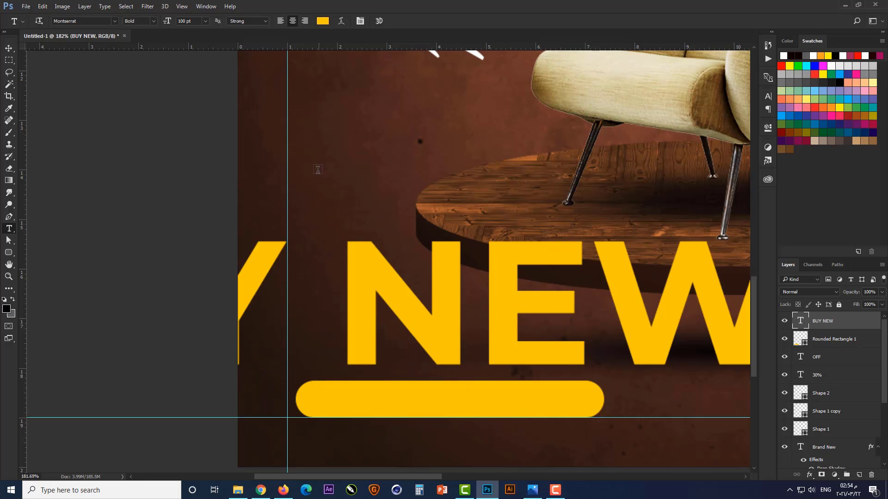
Scale the BUY NEW text down to about 17% and place it over the yellow bar's upper edge
key(ctrl+t)
scroll(406, 244, down, 3)
drag(645, 227, 430, 330)
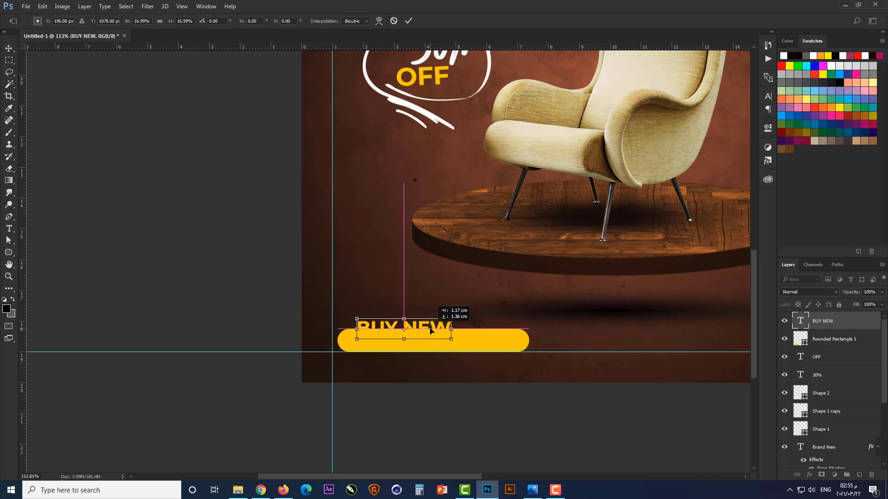
key(Return)
Recolor the BUY NEW text to dark brown 1f0e07, sampled from the background's lower-left corner
scroll(462, 356, up, 3)
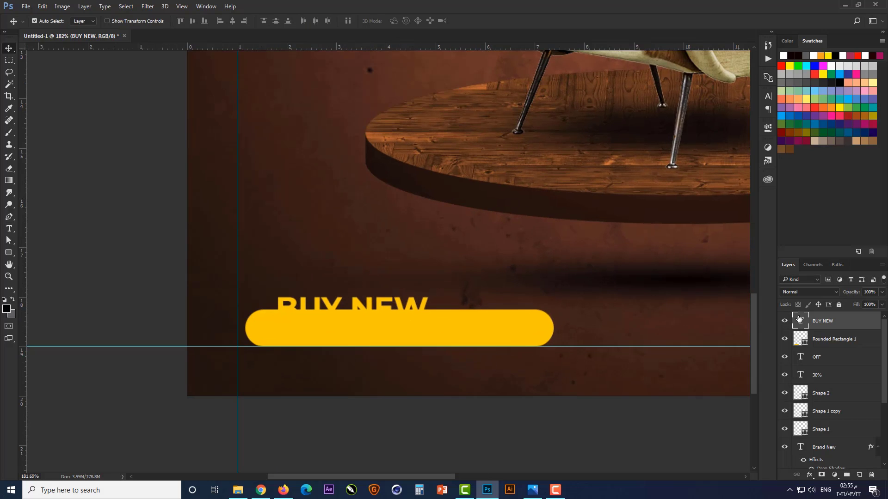
double_click(799, 319)
click(322, 21)
click(202, 392)
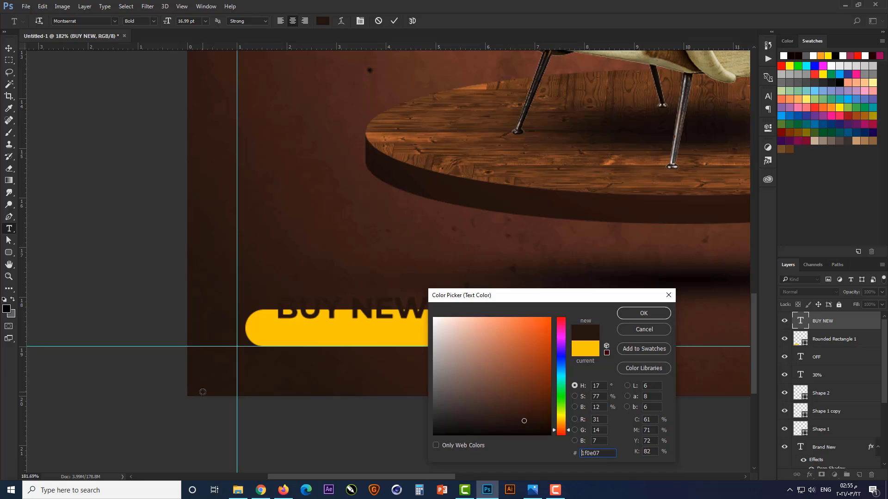
click(647, 315)
key(ctrl+Return)
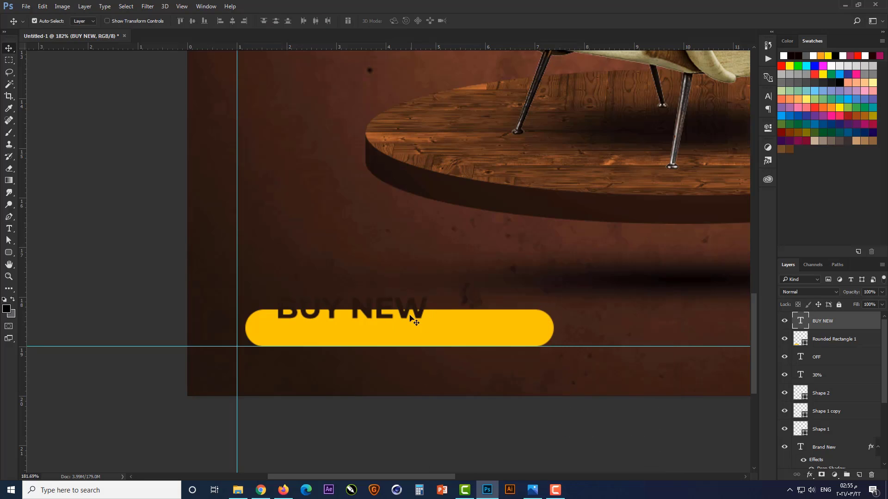
Move the BUY NEW text inside the yellow bar and align both on their horizontal centers
drag(415, 317, 447, 337)
shift+click(498, 336)
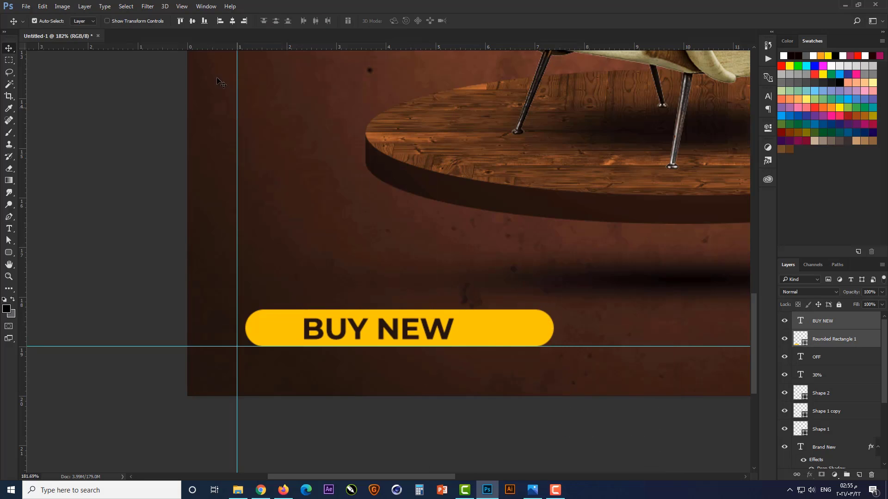
click(232, 21)
click(132, 184)
Narrow the yellow bar slightly and equally from both ends around the BUY NEW text
scroll(395, 390, up, 1)
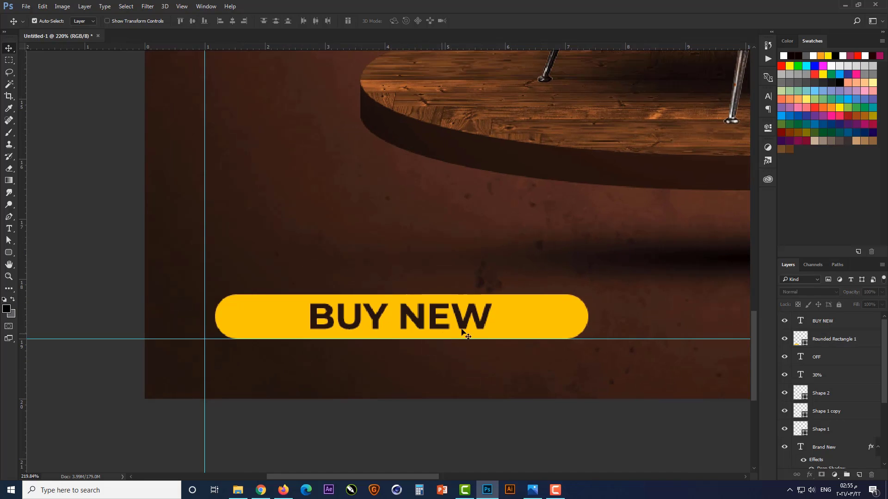
click(504, 330)
key(ctrl+t)
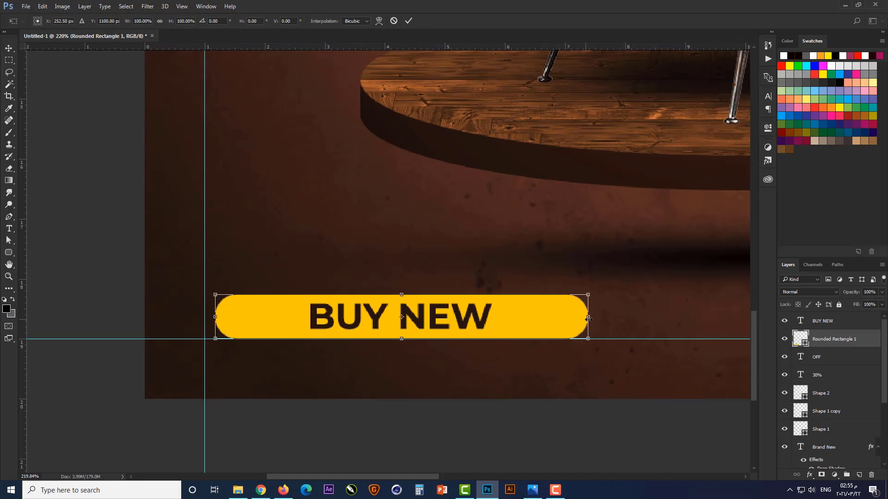
drag(588, 318, 560, 319)
key(Return)
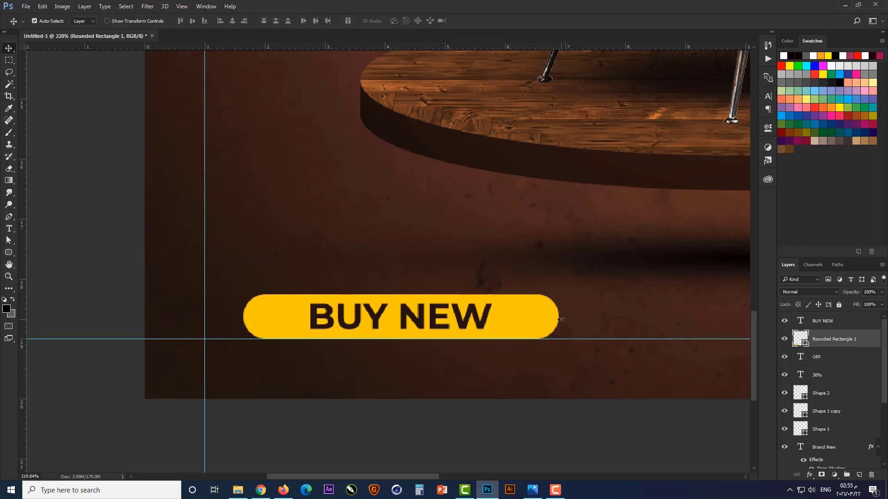
Move the BUY NEW text and its yellow bar together left until they sit beside the left margin guide
shift+click(440, 328)
key(ctrl+t)
drag(513, 317, 485, 317)
key(Return)
key(ctrl+0)
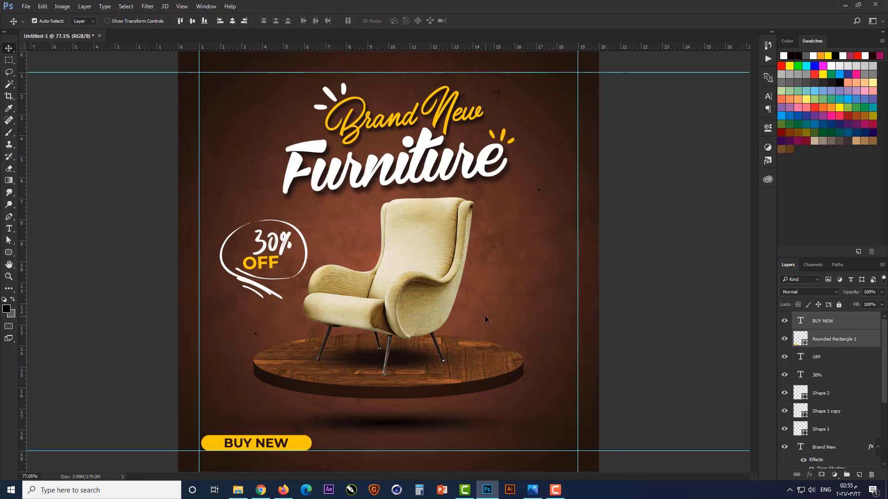
Scale the BUY NEW text and yellow bar down proportionally toward their lower-left corner
key(ctrl+t)
scroll(254, 458, up, 5)
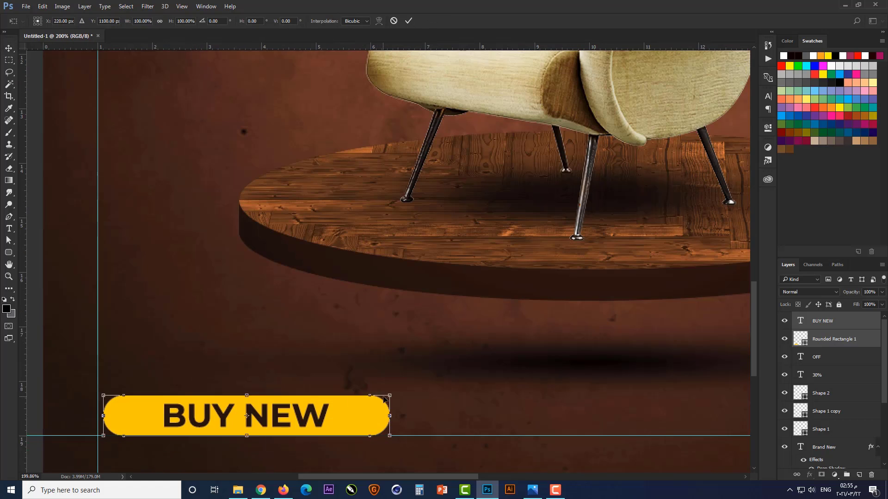
drag(387, 397, 333, 407)
key(Return)
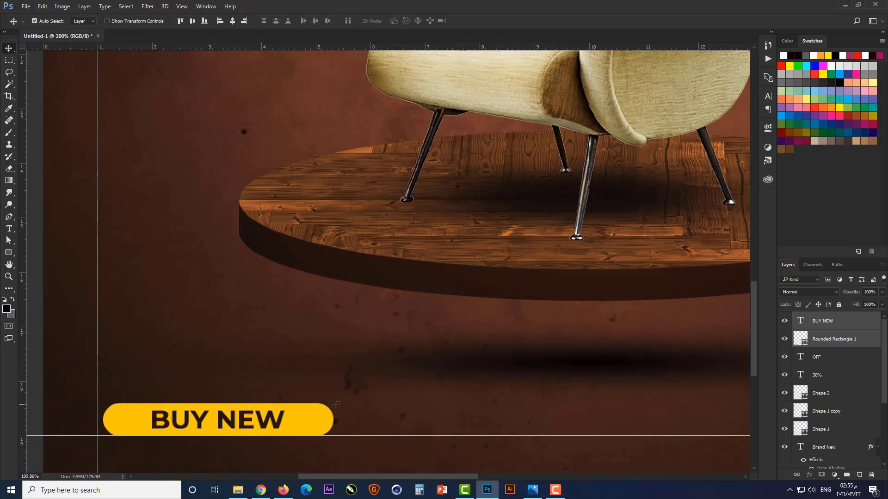
Duplicate the BUY NEW button and move the copy horizontally until it sits against the right margin guide
scroll(335, 421, down, 2)
scroll(338, 421, down, 3)
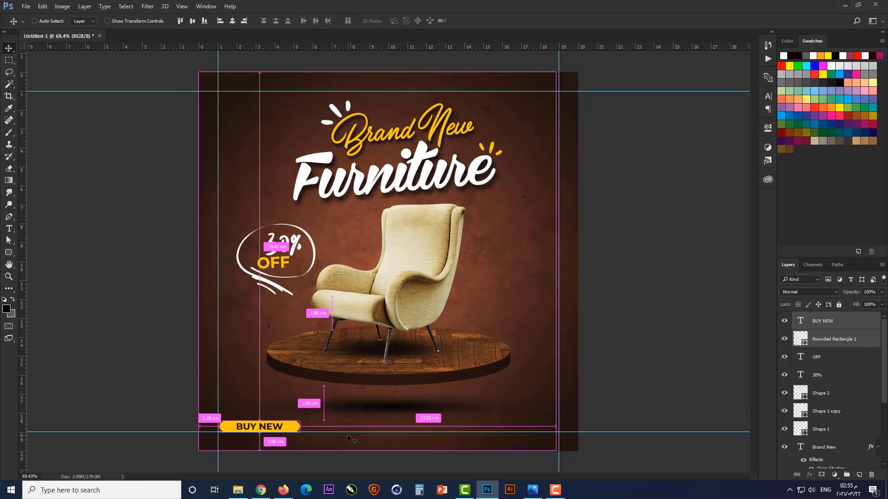
key(ctrl+j)
key(ctrl+t)
drag(287, 428, 552, 428)
scroll(538, 439, up, 5)
drag(602, 388, 604, 388)
key(Return)
scroll(657, 366, down, 2)
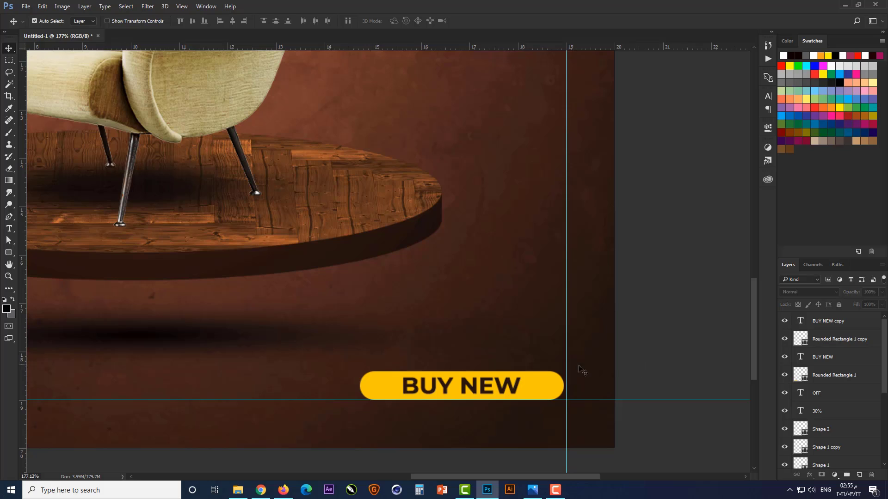
Replace the text on the copied button with the contact phone number
click(10, 227)
click(436, 388)
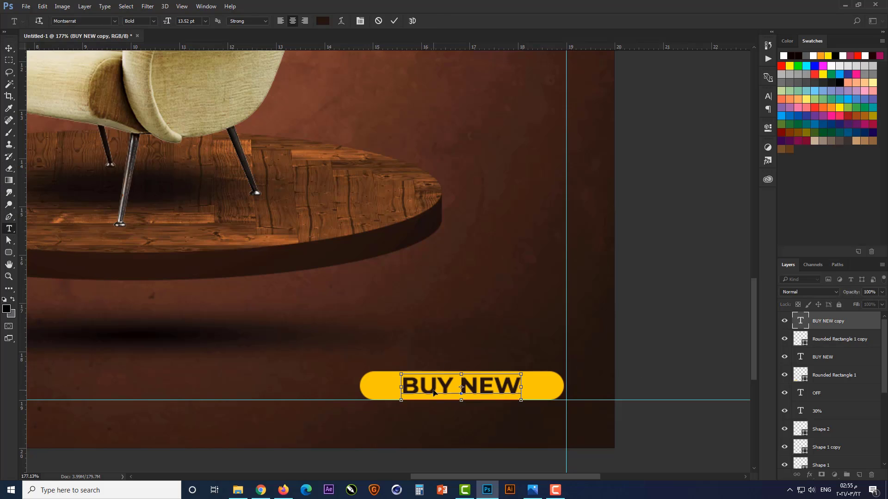
key(ctrl+a)
text(+2)
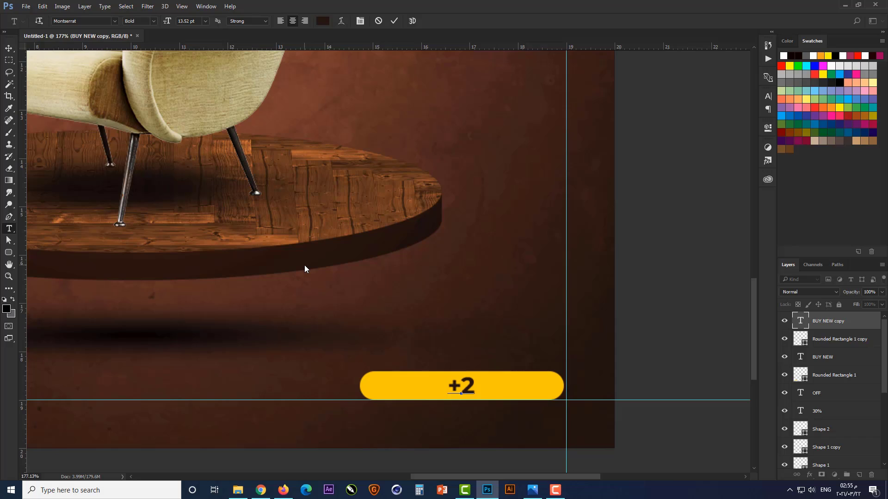
key(BackSpace)
text(012)
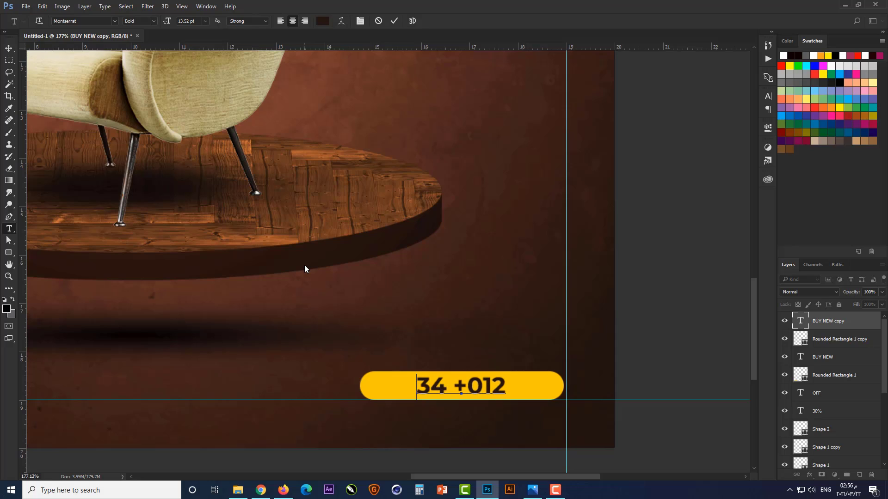
text( 345 6789)
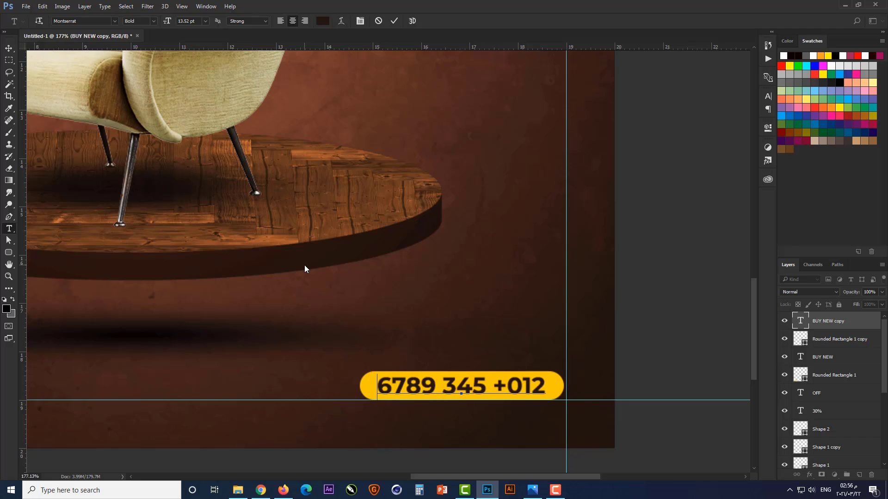
key(ctrl+Return)
Set the phone number text's paragraph direction to left-to-right
click(768, 96)
click(702, 92)
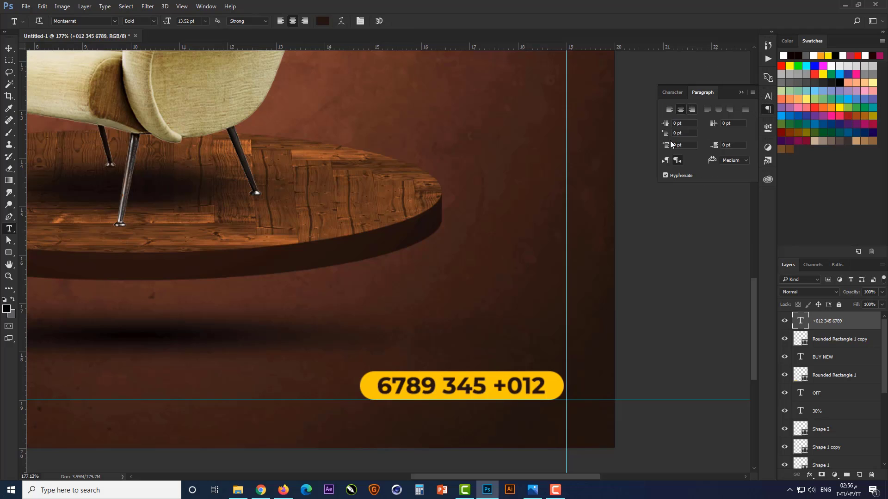
click(665, 161)
click(741, 92)
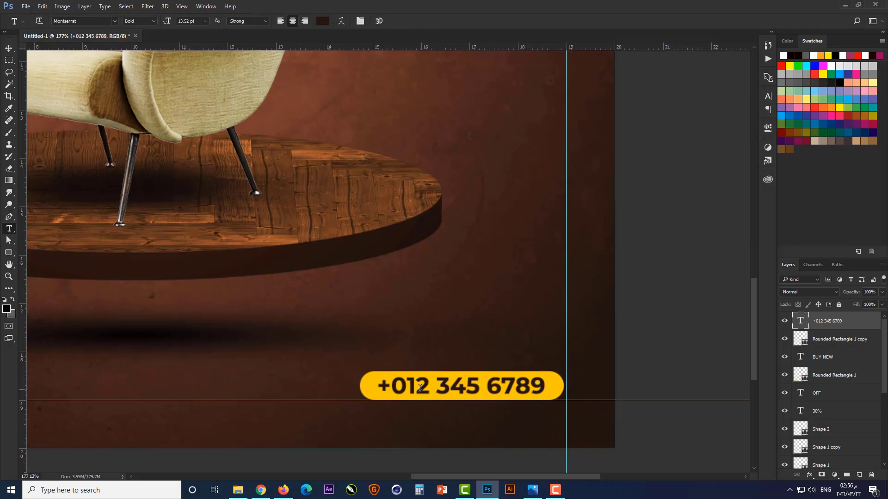
Center the phone number text on its yellow bar and deselect both layers
key(v)
shift+click(554, 385)
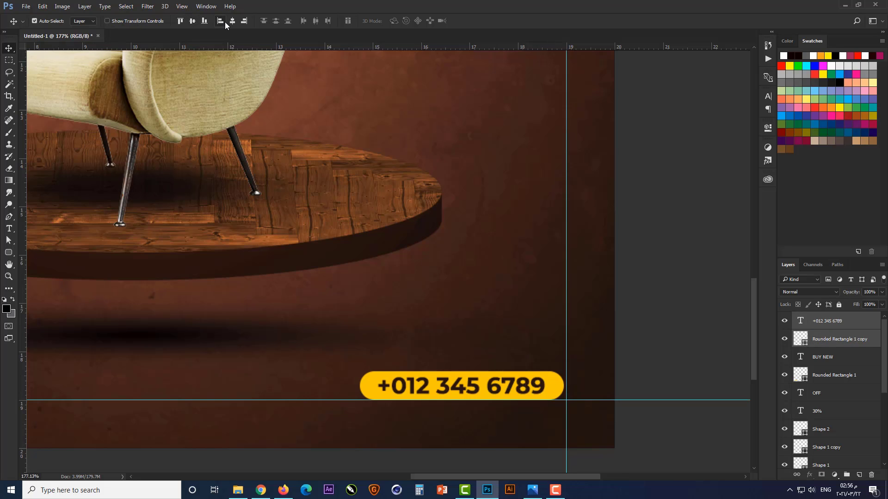
key(ctrl+0)
click(637, 296)
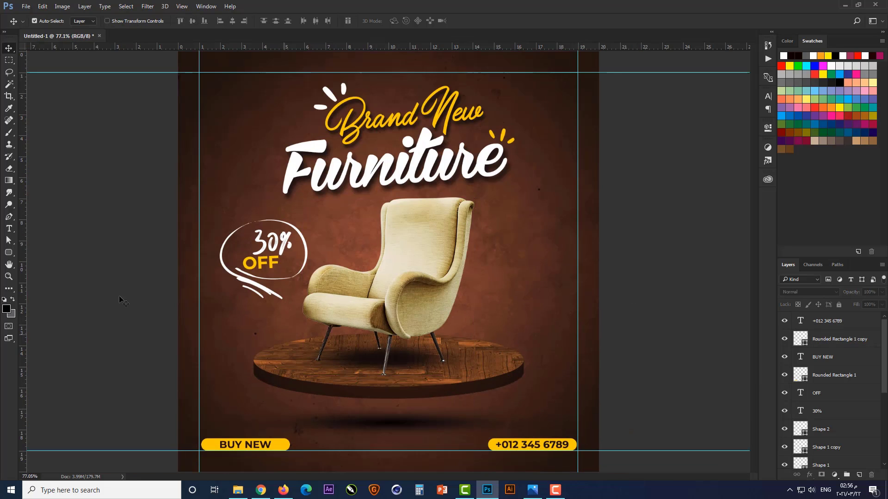
Draw a looping open shape path about 256 by 358 px with the Pen tool, from beside the armchair down to just above the phone button
click(10, 217)
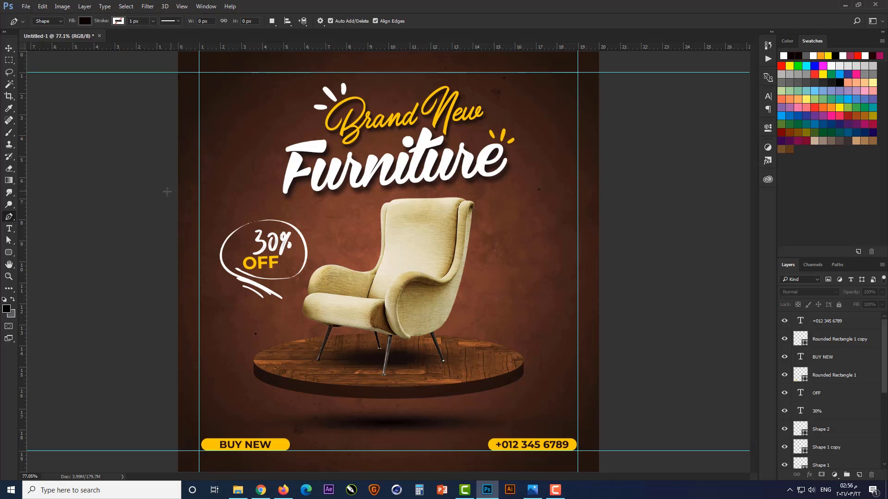
alt+scroll(535, 381, up, 3)
alt+scroll(542, 378, down, 2)
alt+scroll(510, 327, up, 4)
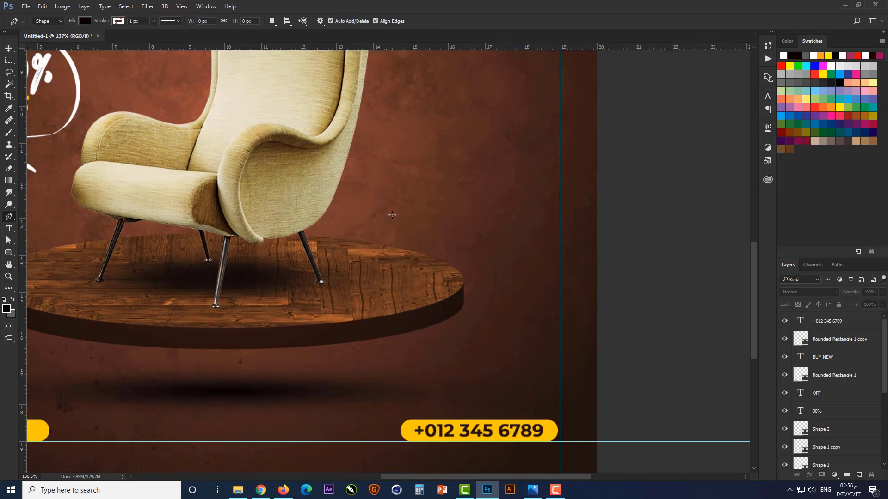
click(382, 213)
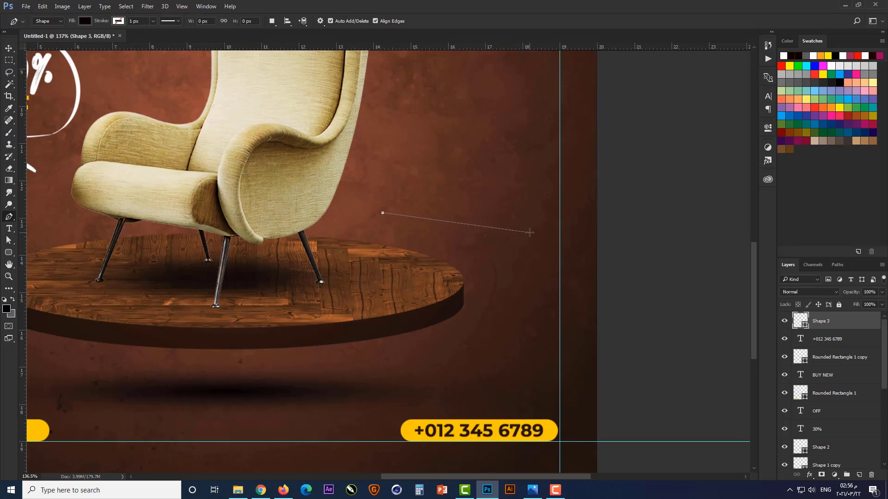
drag(537, 241, 564, 223)
drag(472, 179, 455, 219)
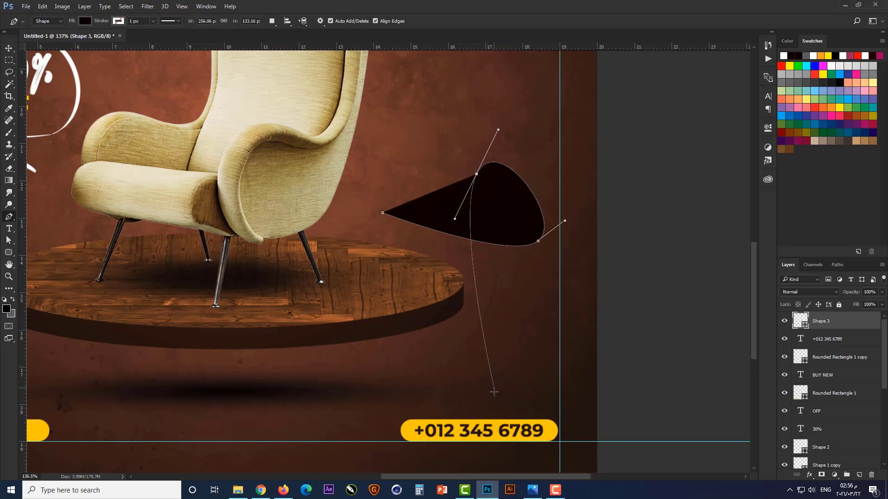
drag(494, 388, 479, 447)
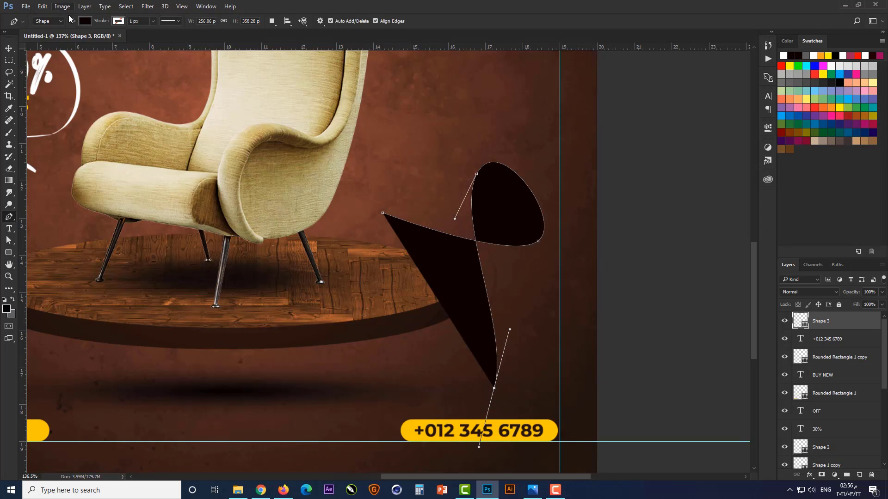
Give the looping path no fill and a white, dashed 5 px stroke
click(84, 22)
click(53, 40)
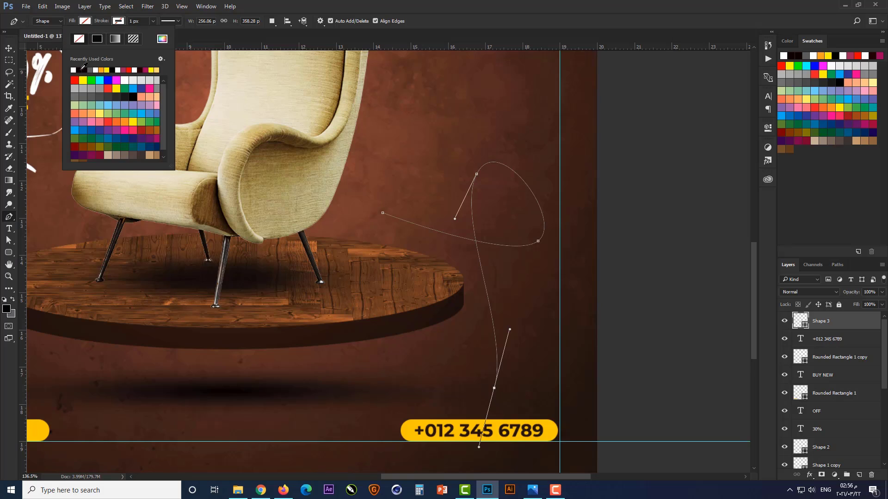
click(75, 70)
click(131, 22)
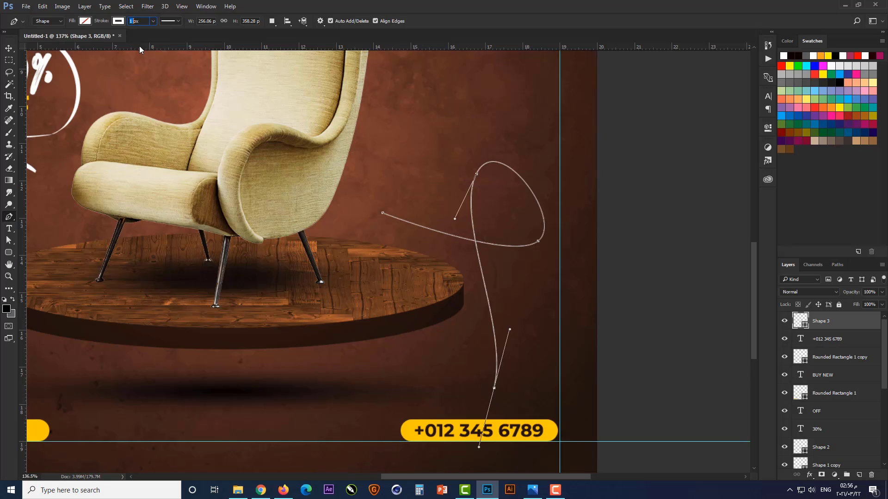
text(5)
key(Return)
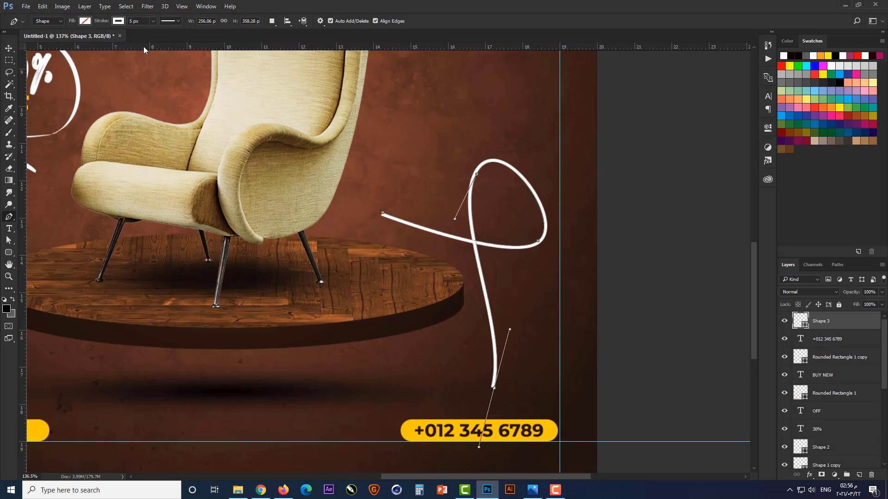
click(177, 21)
click(178, 65)
key(Return)
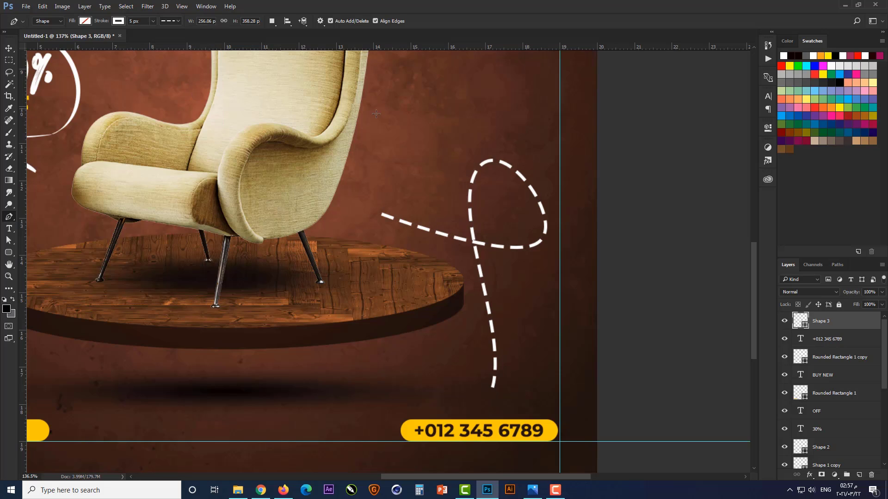
scroll(36, 217, down, 3)
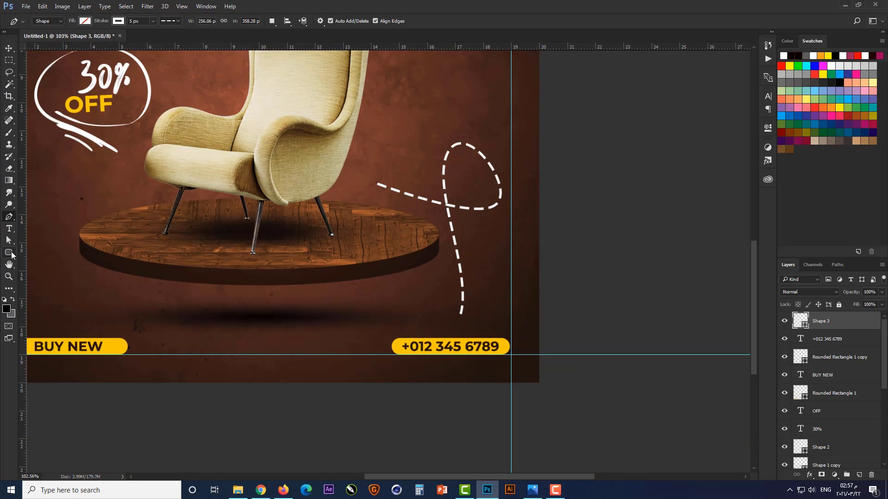
key(v)
click(135, 241)
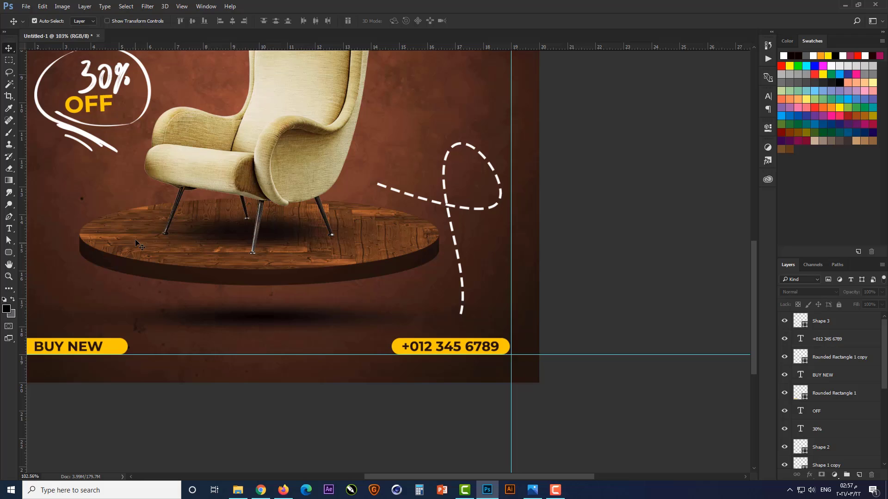
Draw a custom-shape arrowhead about 45 by 38 px in the empty space beside the dashed path's lower end
right_click(15, 255)
click(38, 295)
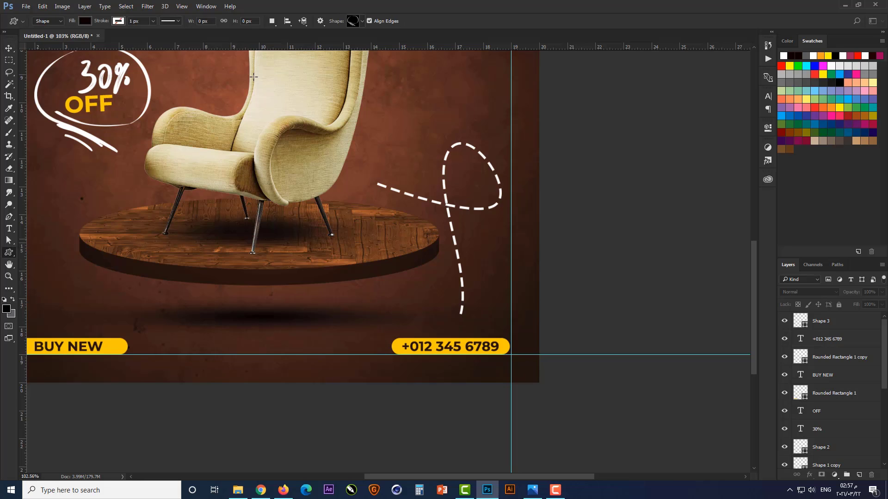
click(362, 21)
drag(490, 387, 491, 43)
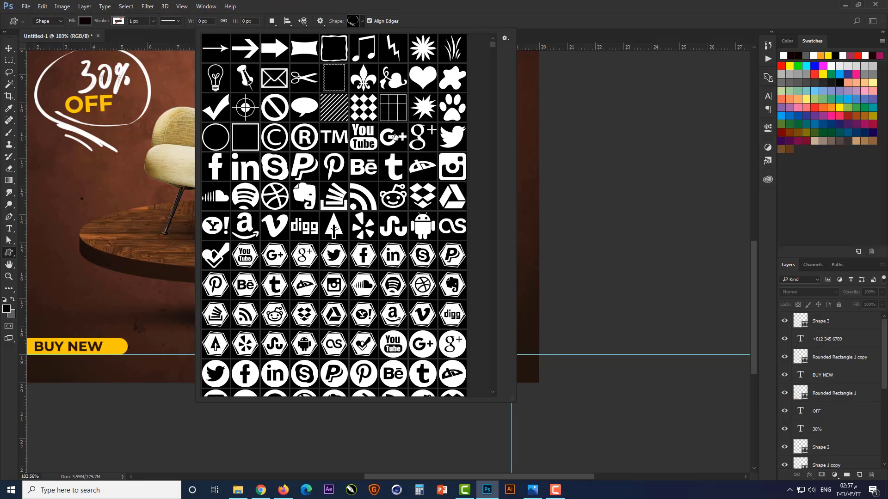
scroll(394, 136, down, 2)
scroll(394, 135, down, 10)
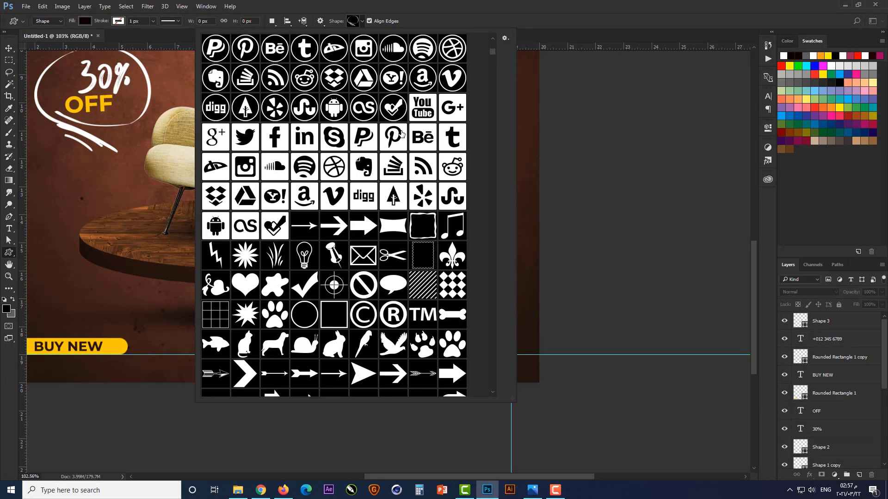
scroll(401, 131, down, 1)
click(366, 236)
drag(528, 285, 506, 308)
scroll(478, 350, up, 5)
key(Return)
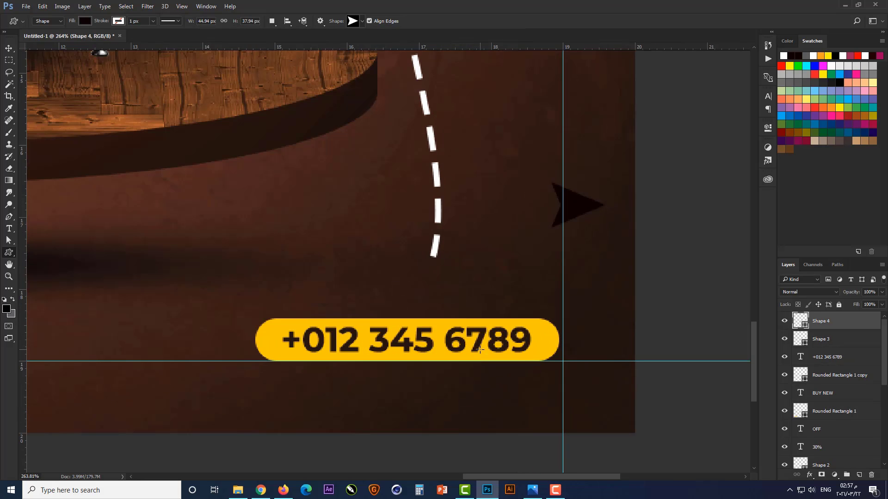
Fit the arrowhead onto the dashed path's lower end, rotated 105° to point at the phone button and scaled down slightly
key(v)
drag(591, 206, 507, 272)
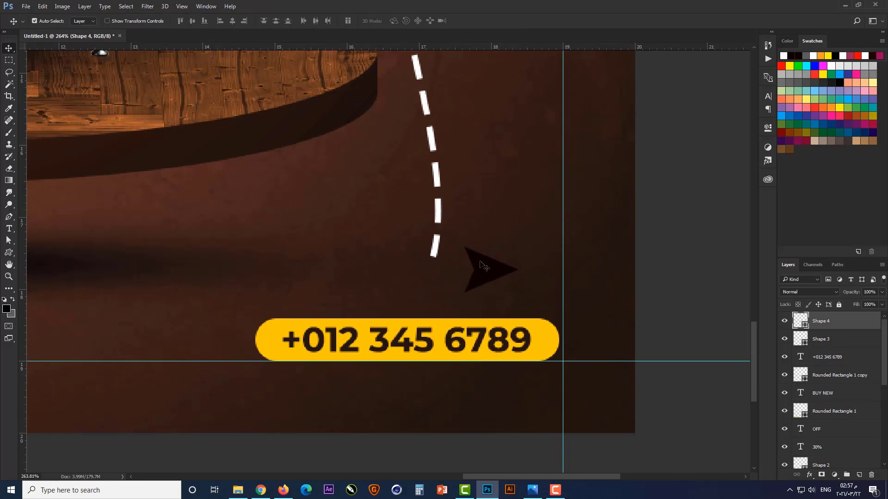
scroll(484, 267, up, 2)
key(ctrl+t)
drag(564, 230, 527, 326)
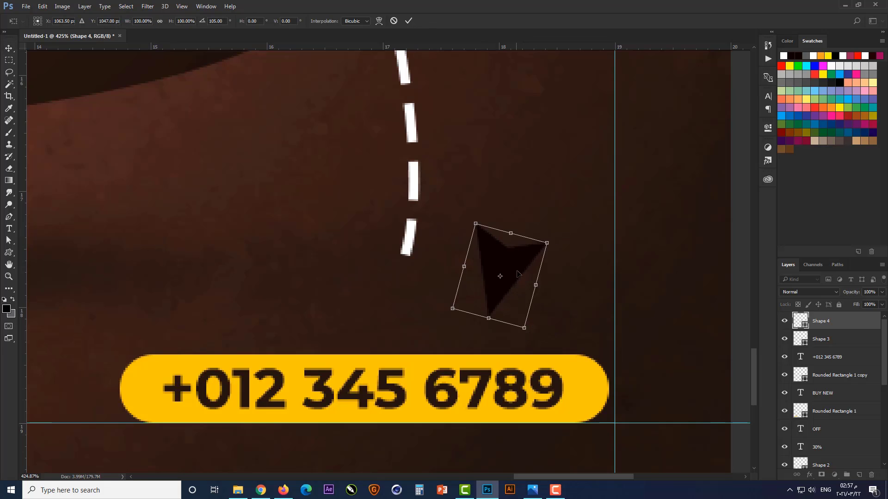
drag(517, 273, 412, 287)
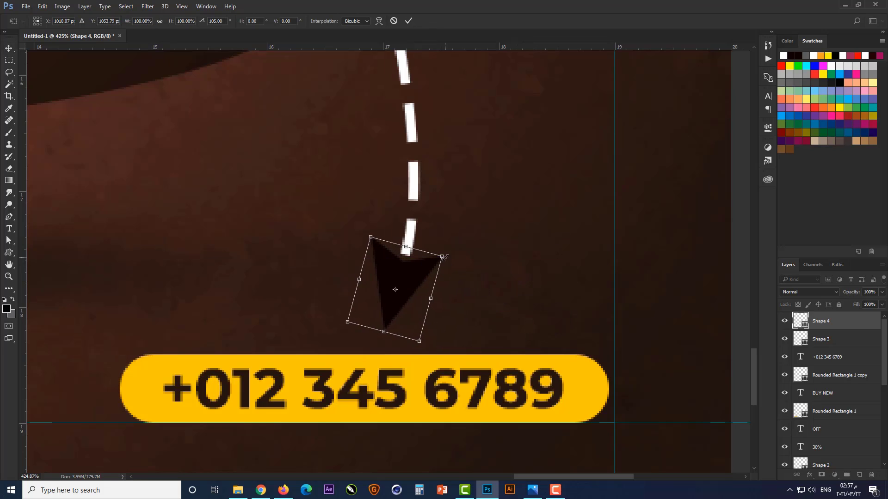
drag(444, 257, 435, 263)
key(Return)
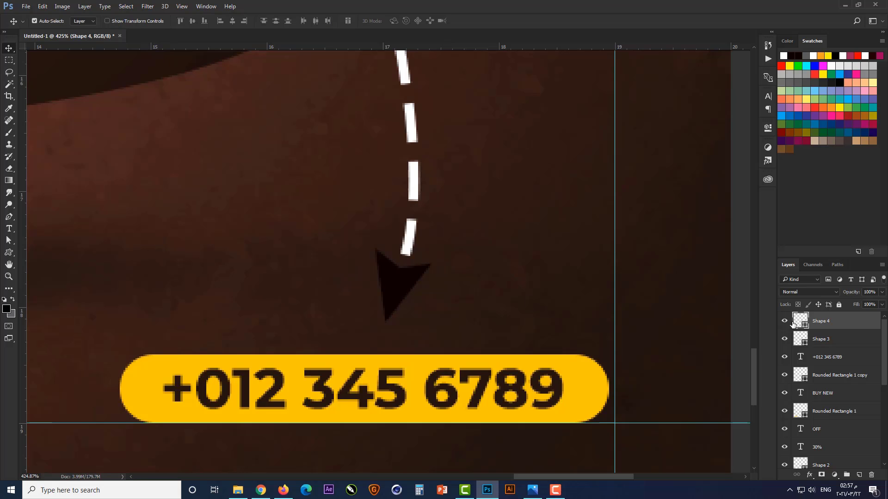
Change the arrowhead's fill color to white
double_click(805, 325)
drag(548, 435, 400, 295)
click(635, 310)
key(ctrl+0)
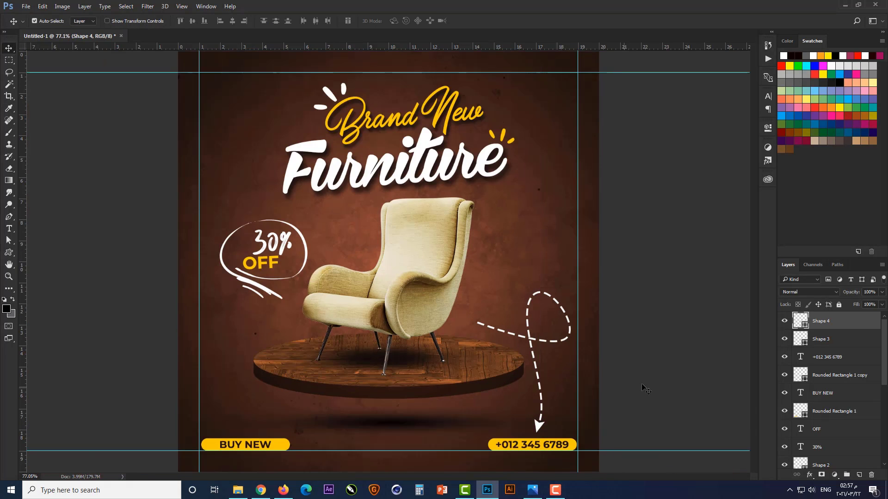
Reshape the dashed path by raising its start point near the armchair and pulling the loop's lower handle to deepen the curve
scroll(532, 357, up, 5)
click(532, 289)
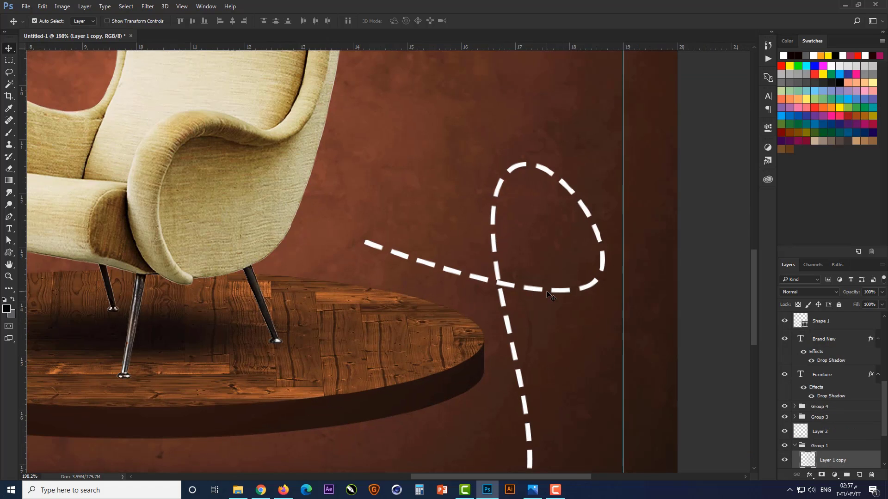
scroll(813, 344, up, 5)
click(811, 338)
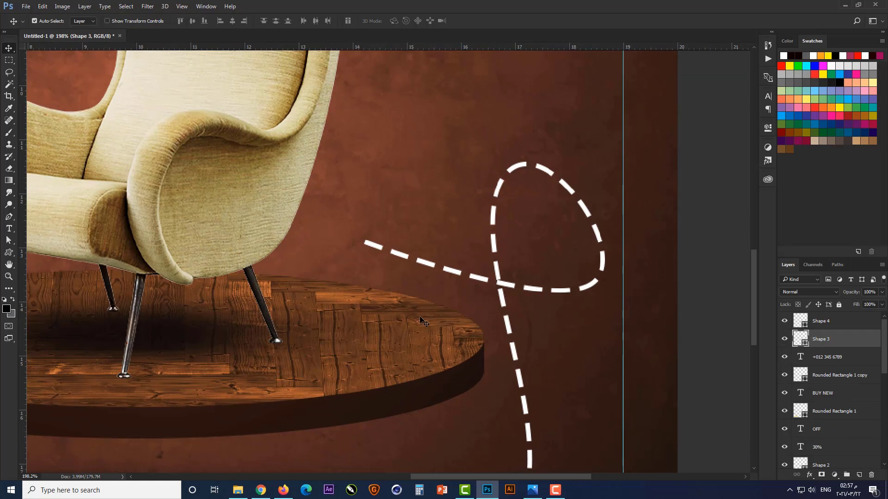
click(9, 241)
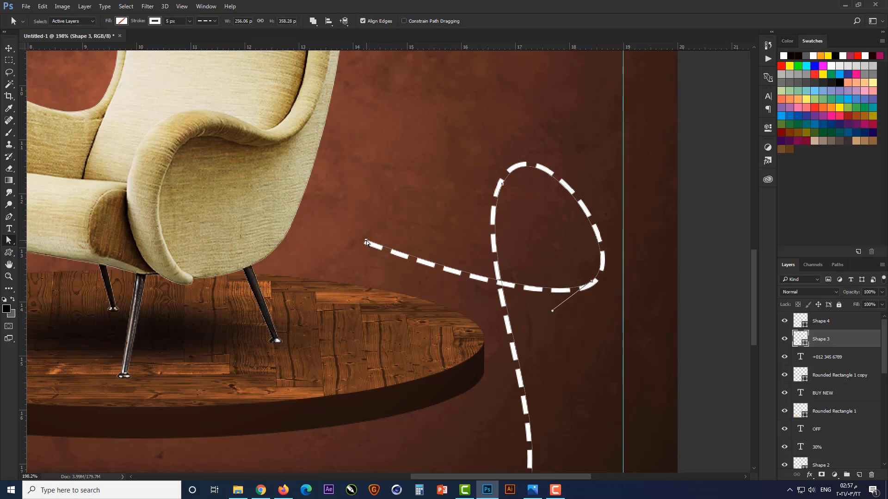
drag(366, 241, 368, 229)
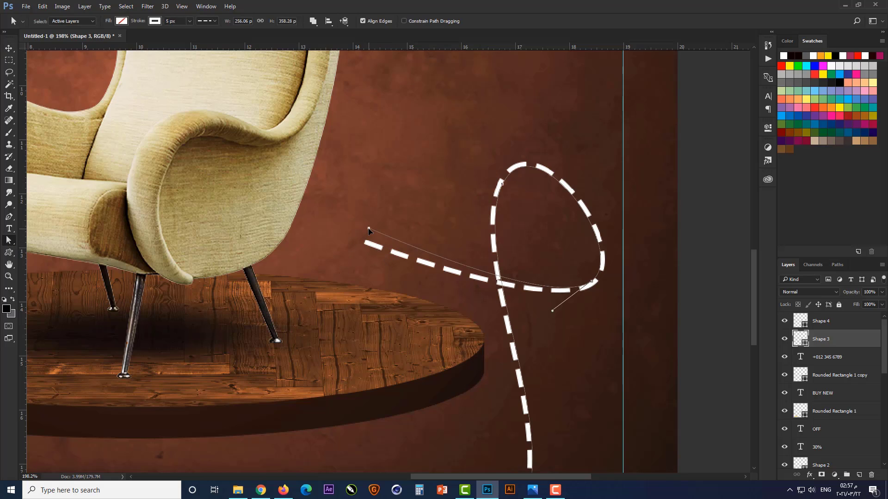
click(548, 316)
drag(358, 225, 381, 246)
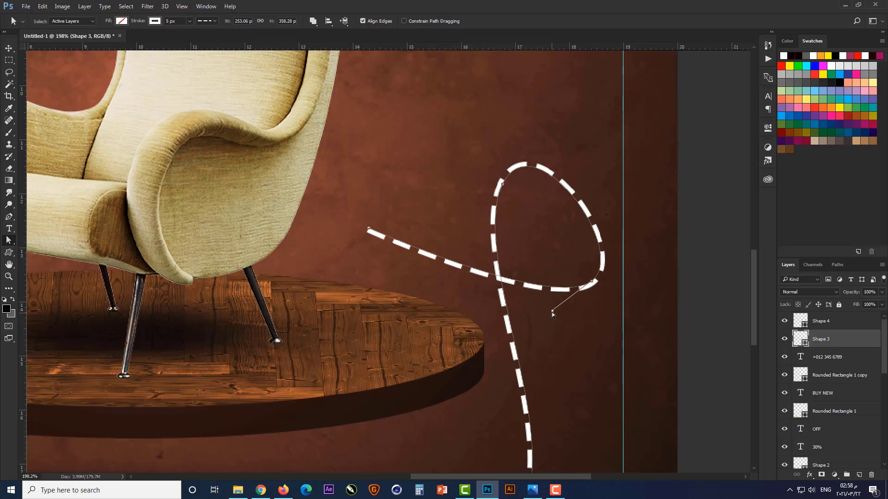
drag(551, 313, 532, 340)
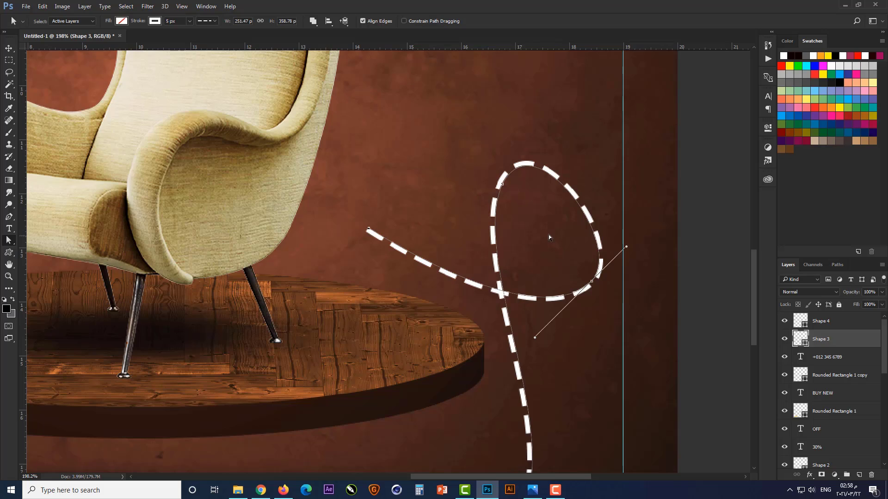
scroll(549, 235, down, 3)
scroll(455, 240, up, 1)
click(454, 238)
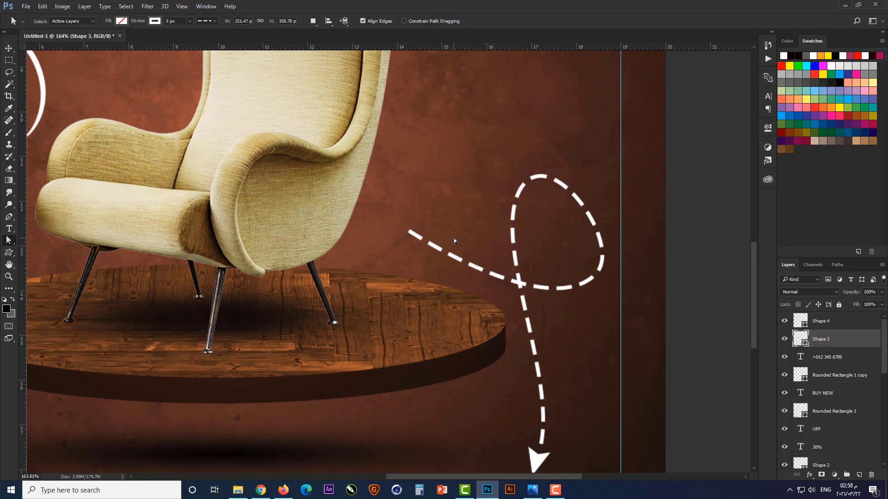
Draw a 22 px circle with the Ellipse tool over the dashed path's start point beside the armchair
click(7, 48)
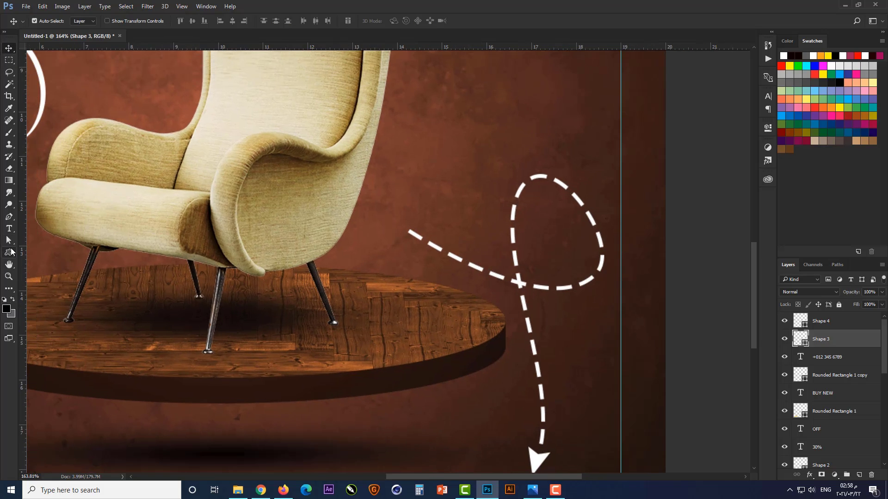
right_click(9, 252)
click(34, 269)
scroll(409, 232, up, 5)
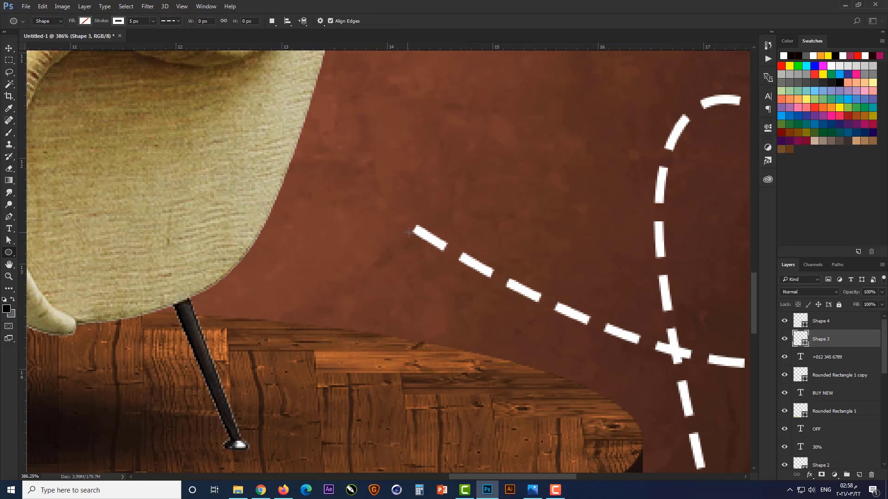
drag(400, 208, 439, 247)
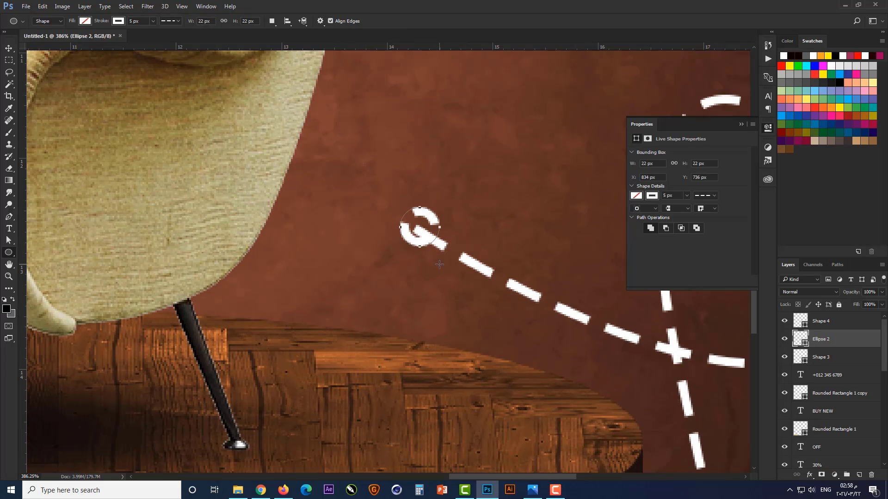
Remove the small circle's stroke and fill it with white
click(118, 21)
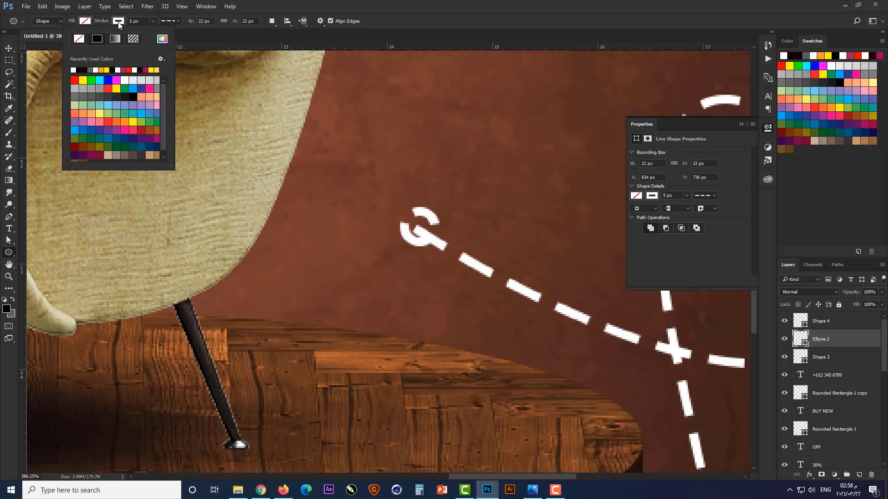
click(82, 39)
click(86, 22)
click(41, 69)
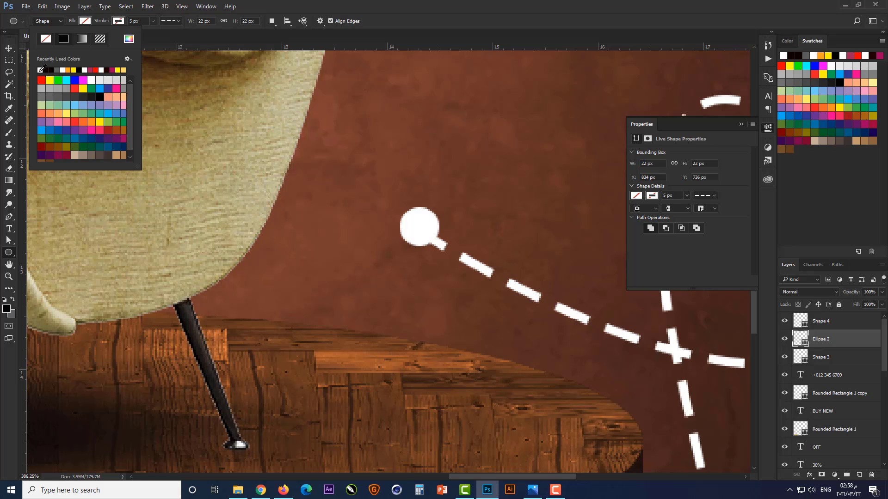
click(324, 174)
Nudge the white circle slightly so it caps the start of the dashed path, and deselect it
key(v)
drag(409, 223, 406, 221)
click(740, 124)
key(ctrl+0)
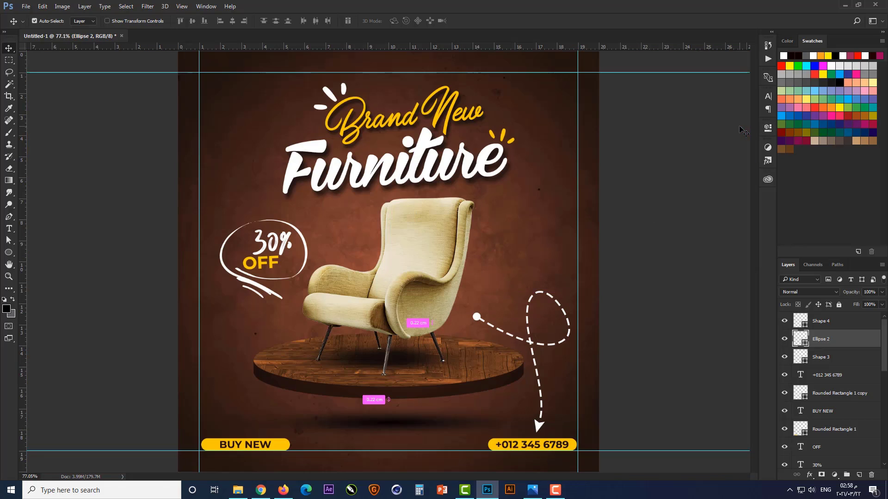
click(640, 323)
scroll(540, 372, up, 3)
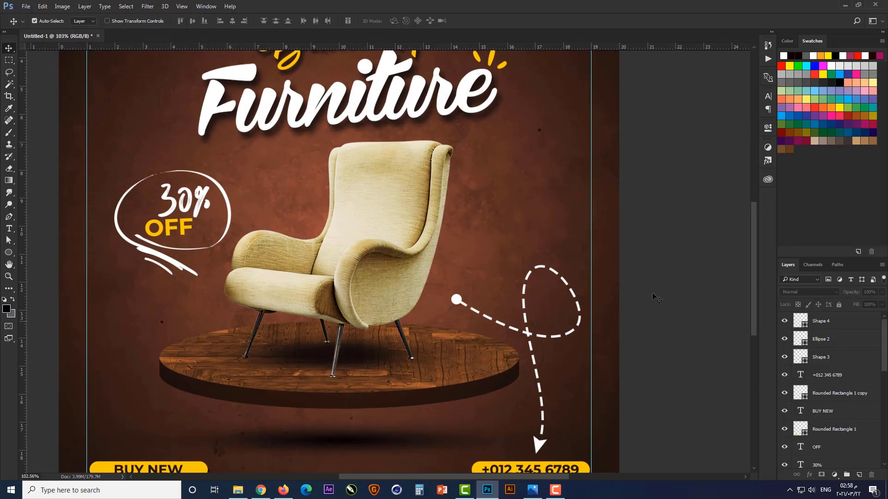
Draw a 17 px circle with the Ellipse tool just above the armchair's rear armrest, beside the backrest
scroll(653, 293, down, 2)
scroll(359, 230, up, 5)
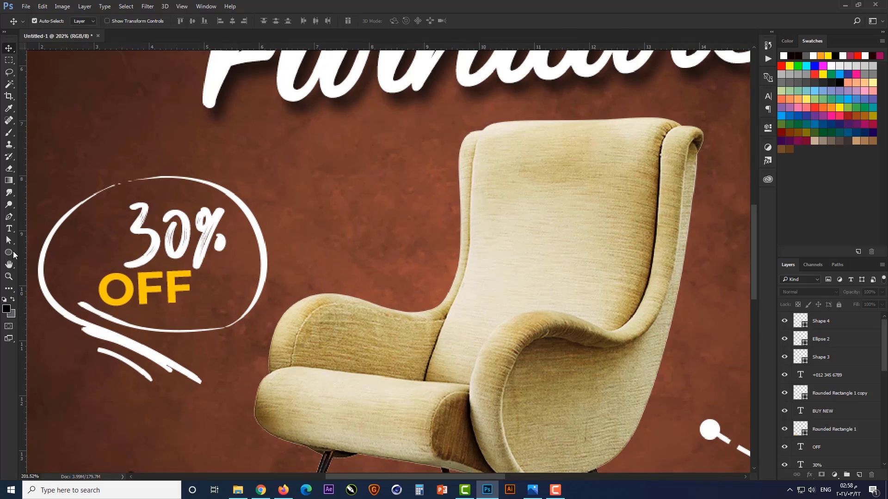
click(10, 253)
scroll(437, 230, up, 3)
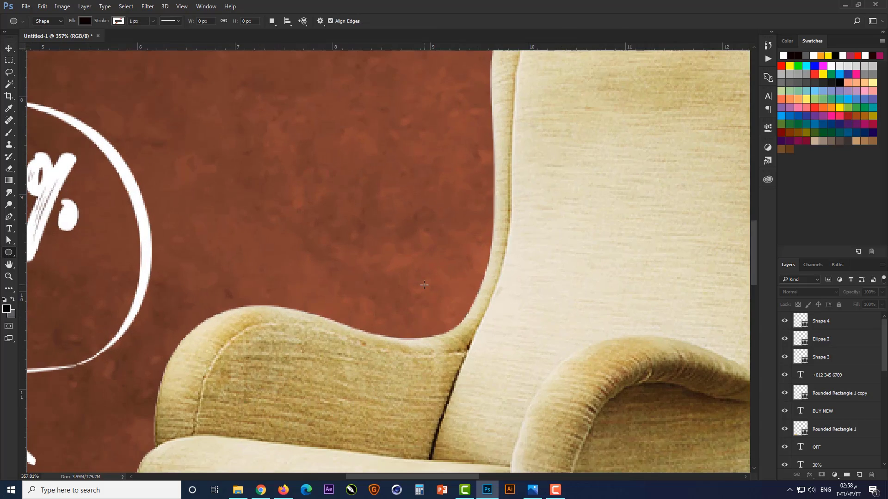
drag(410, 308, 435, 330)
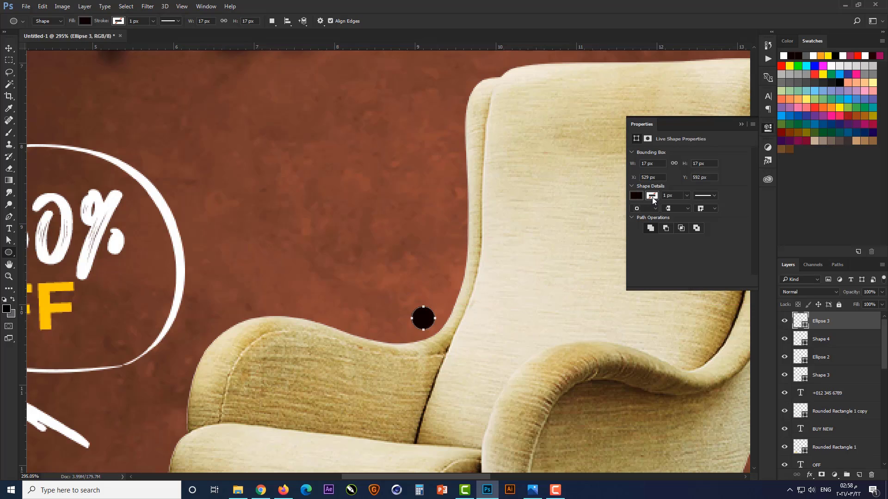
click(742, 123)
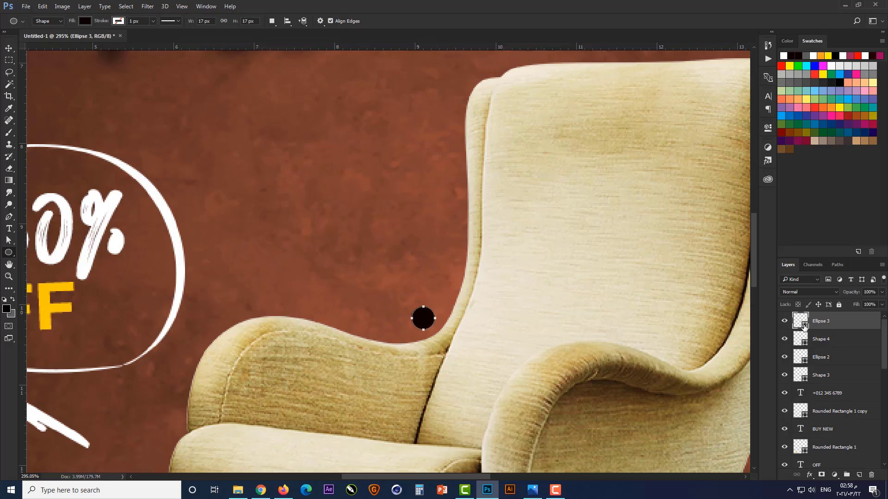
Fill the new circle with the yellow #ffca00 sampled from the OFF text
double_click(804, 327)
click(45, 310)
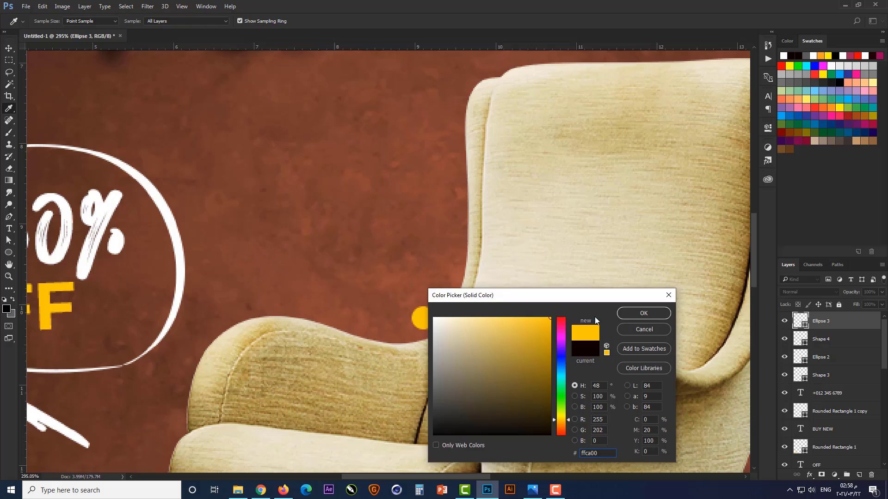
click(622, 316)
Duplicate the yellow dot into a line of six progressively smaller copies rising along the outside of the armchair's backrest
drag(419, 318, 445, 89)
key(ctrl+t)
key(Return)
key(ctrl+t)
key(Return)
key(ctrl+t)
key(Return)
Nudge the two uppermost dots of the line beside the backrest to even out their spacing and alignment
click(441, 129)
key(Right)
key(Right)
key(Right)
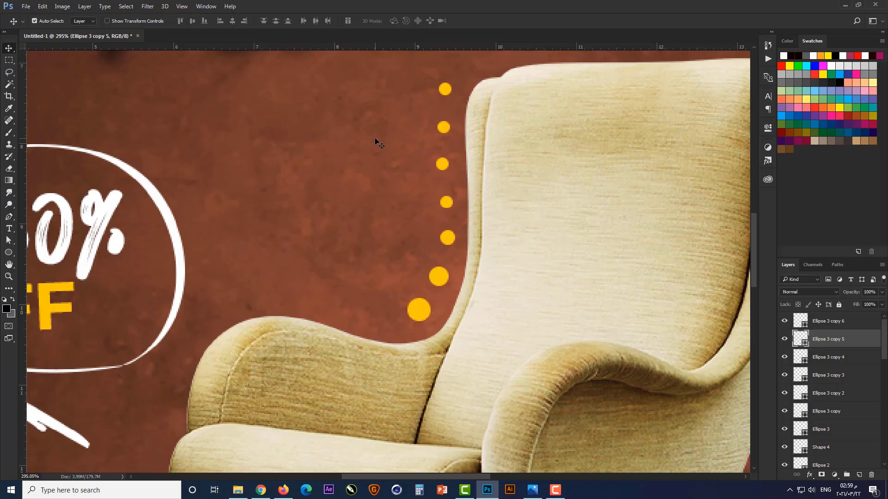
key(Up)
key(Left)
key(alt+bracketright)
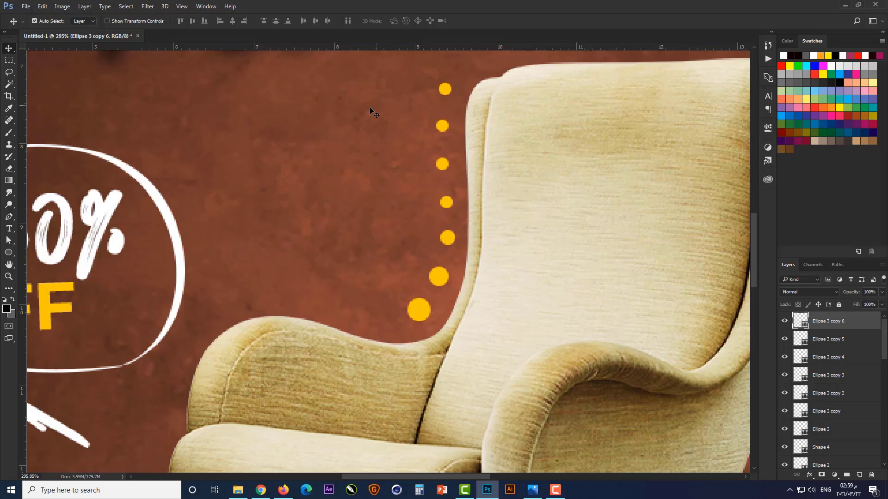
Nudge the third dot from the top up and right, the fourth up, and the sixth slightly right
click(437, 162)
key(Up)
key(Right)
key(Right)
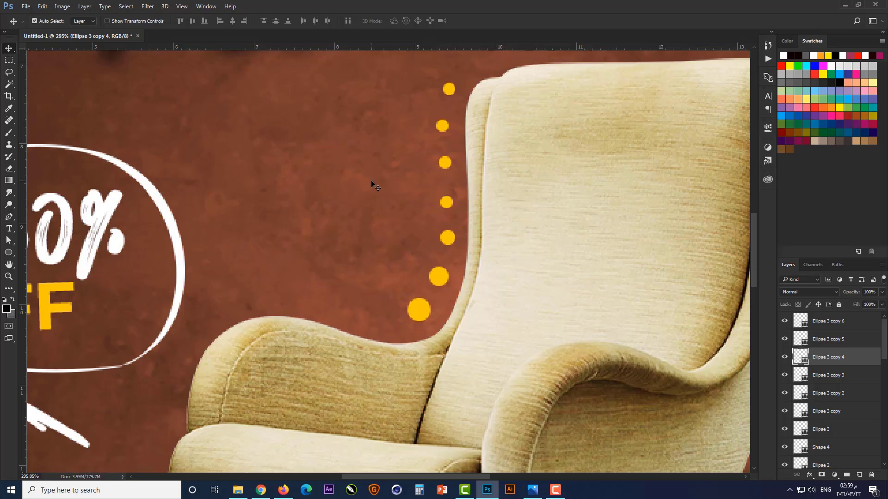
click(446, 201)
key(Up)
key(Up)
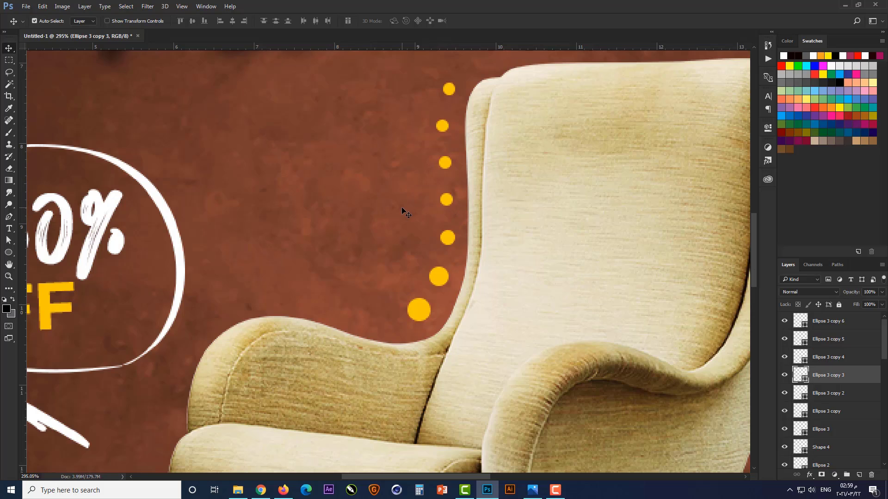
key(Up)
click(437, 279)
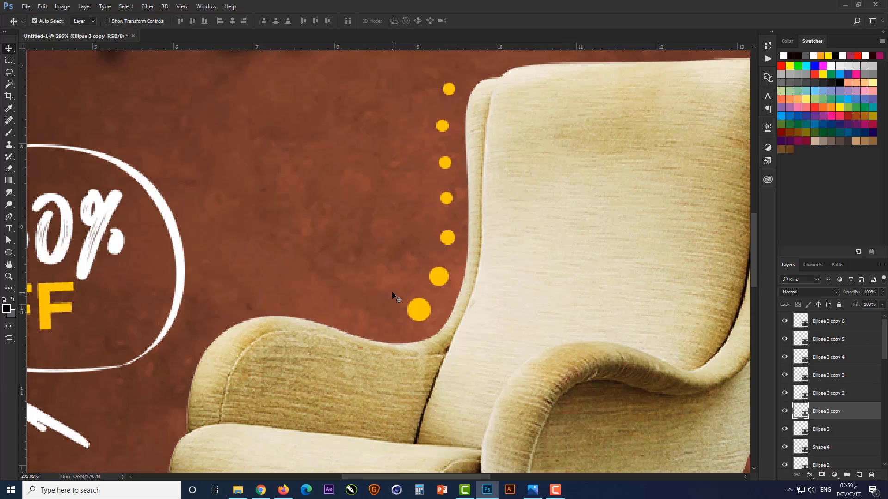
key(Right)
Duplicate five backrest dots into a row above the armchair's armrest, running toward the 30% OFF badge, and deselect
drag(439, 283, 382, 321)
drag(448, 238, 346, 312)
drag(446, 202, 310, 305)
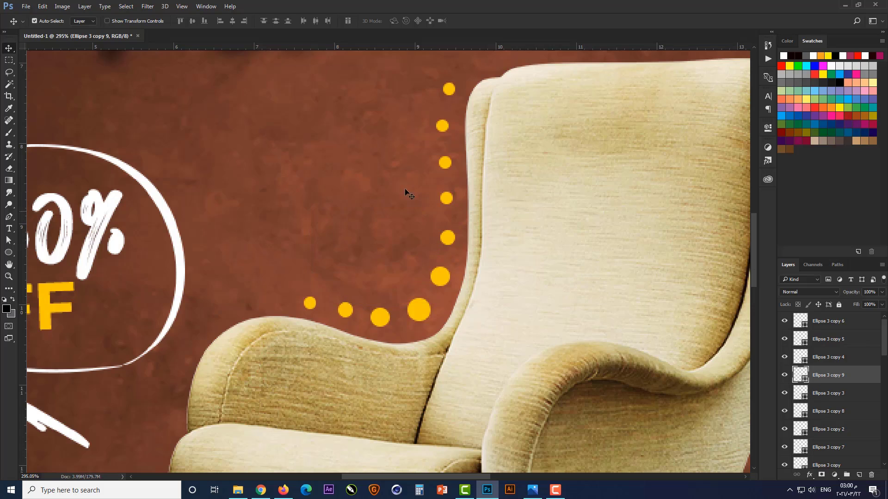
drag(447, 166, 230, 306)
scroll(332, 256, down, 5)
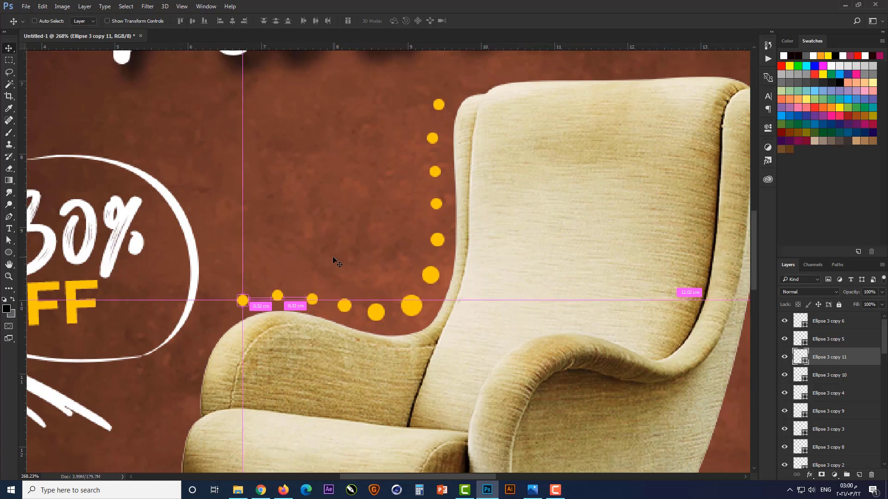
scroll(332, 256, down, 2)
click(122, 256)
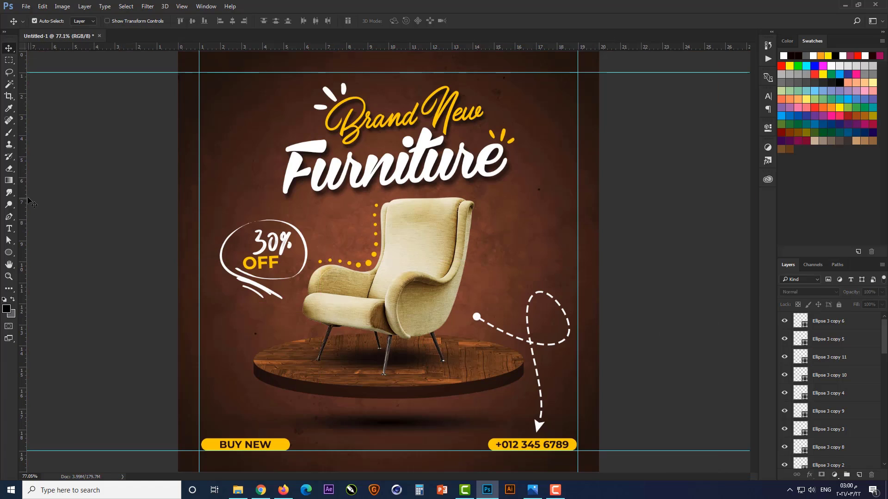
Duplicate the BUY NEW text above its button and replace the copy's wording with "X"
scroll(224, 449, up, 3)
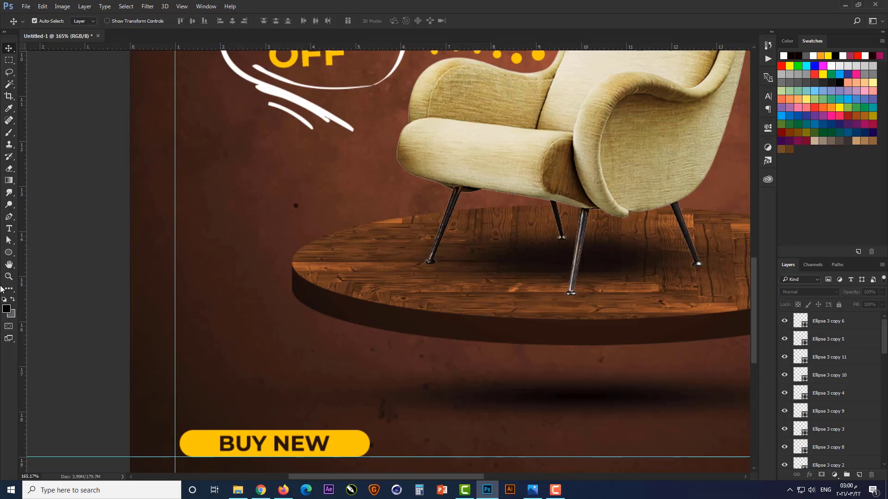
drag(208, 443, 201, 357)
double_click(200, 357)
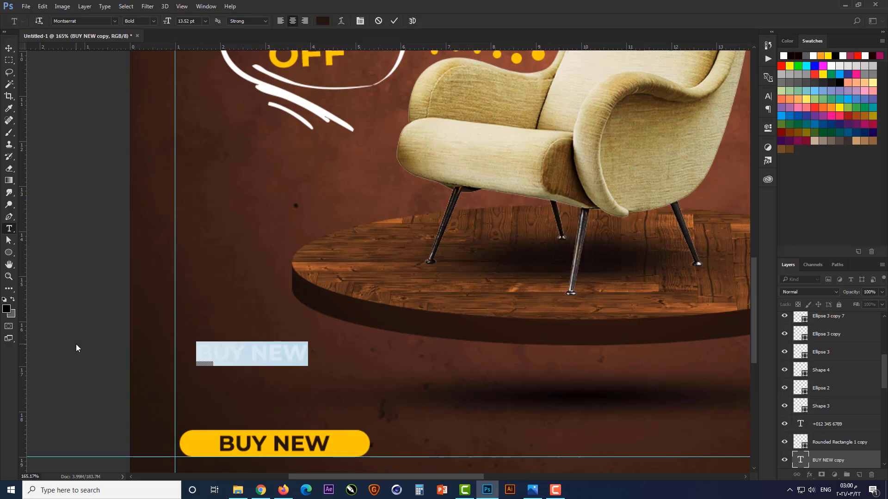
text(X)
key(ctrl+Return)
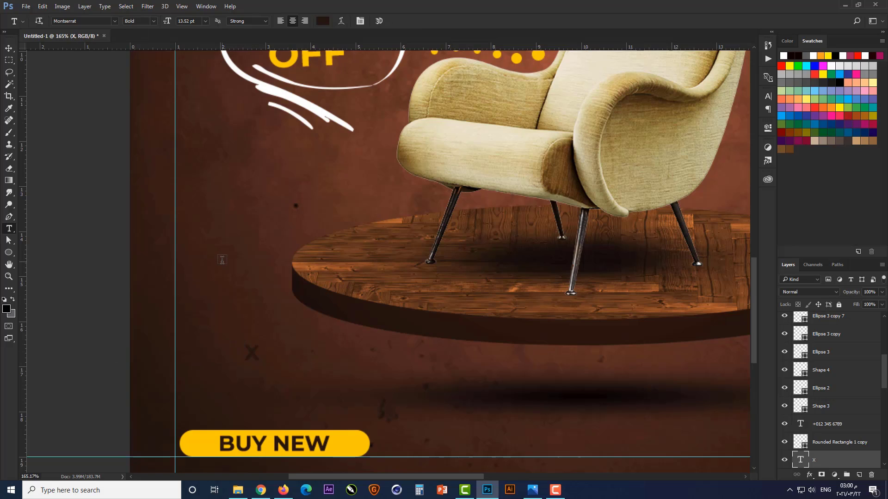
Colour the X text with the yellow #ffca00 sampled from the BUY NEW button
click(320, 21)
click(202, 445)
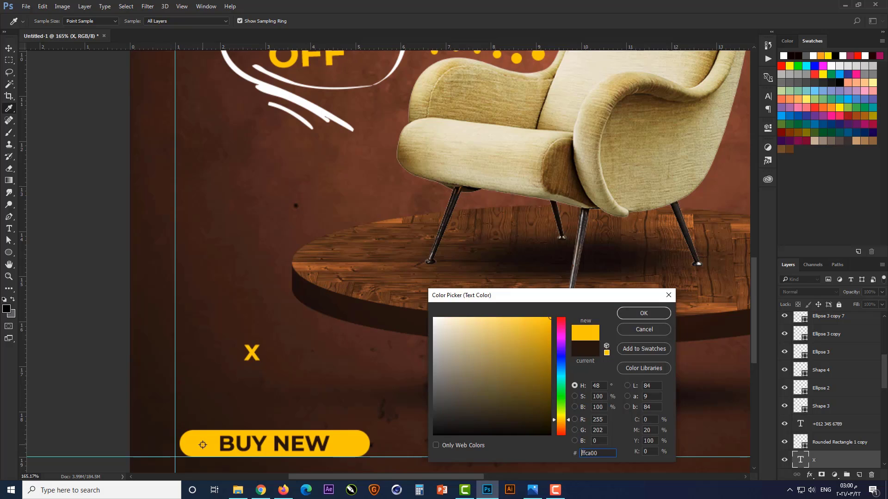
click(644, 313)
key(v)
key(ctrl+0)
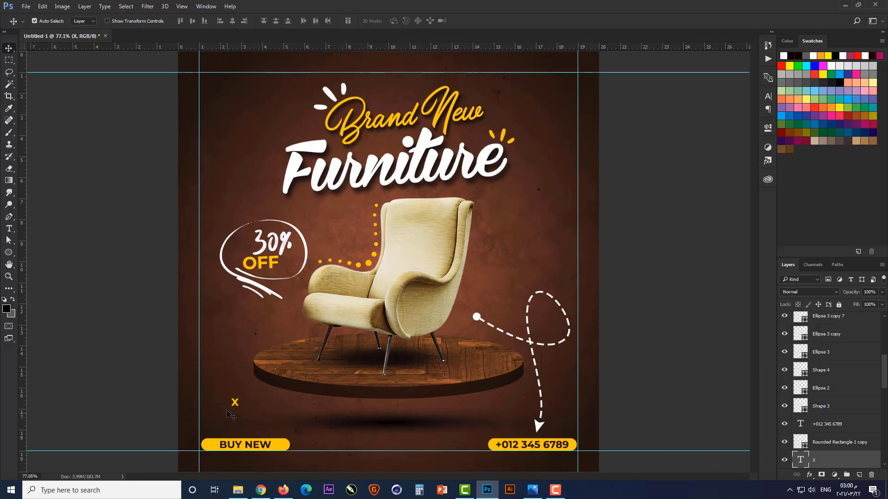
Move the yellow X between the armchair and the dashed loop, then enlarge and tilt it
drag(236, 405, 489, 262)
key(ctrl+t)
scroll(498, 272, up, 2)
scroll(522, 273, up, 3)
key(Return)
scroll(523, 327, down, 3)
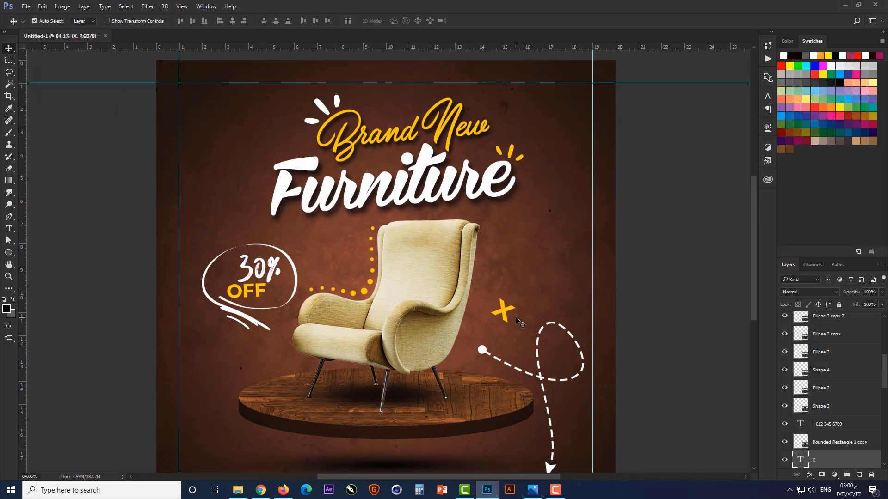
Duplicate the X above the 30% OFF badge at a smaller size, and again beside the podium's lower-left edge
drag(505, 312, 234, 405)
key(ctrl+t)
scroll(231, 210, up, 2)
key(Return)
scroll(239, 195, down, 7)
scroll(233, 405, up, 3)
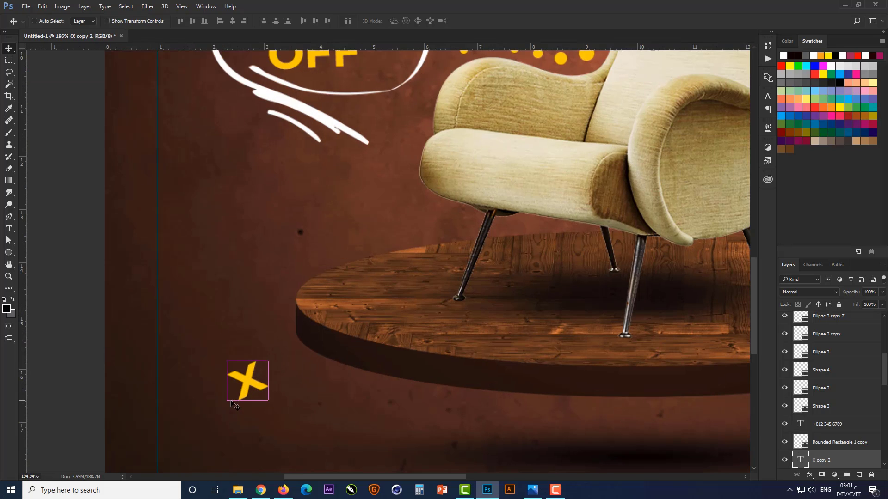
Shrink the X beside the podium and rotate it upright, then deselect it
key(ctrl+t)
scroll(247, 377, up, 3)
drag(291, 339, 303, 364)
key(Return)
key(ctrl+0)
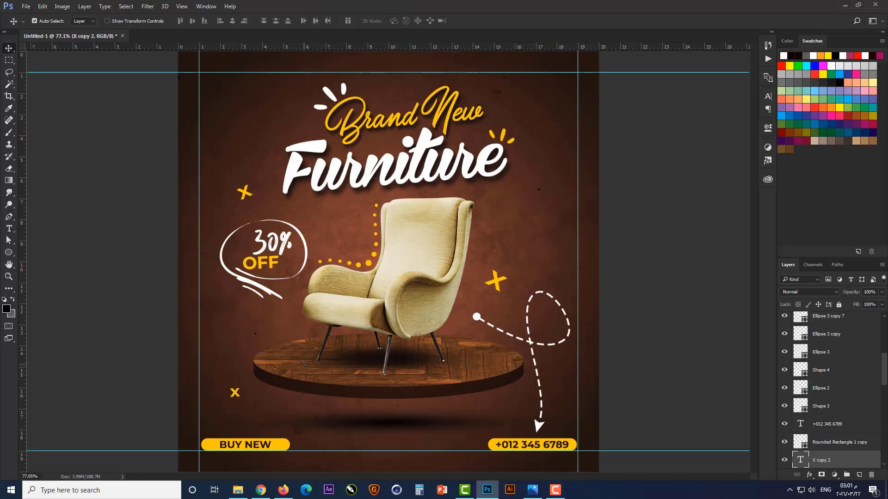
click(655, 275)
Draw a 17 px square with the Rectangle tool at the guide intersection in the canvas's upper-left corner
right_click(7, 254)
click(50, 253)
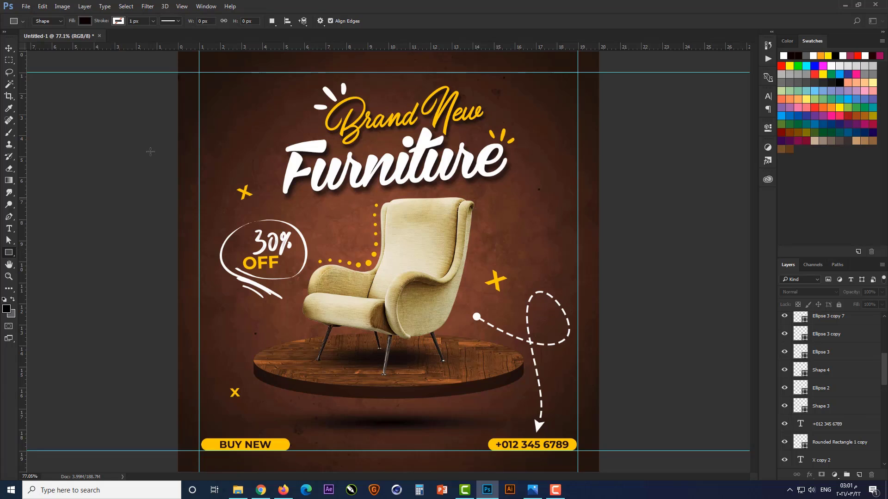
scroll(235, 83, up, 8)
drag(174, 126, 213, 197)
scroll(191, 138, up, 7)
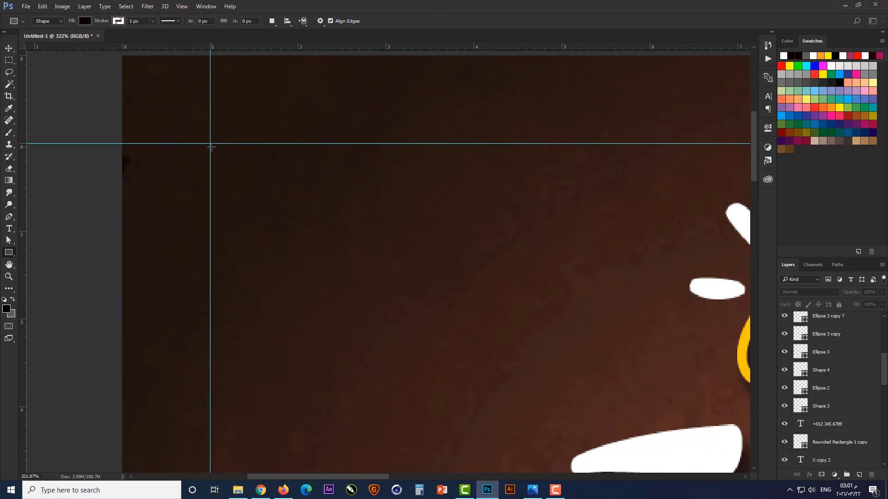
drag(211, 146, 235, 176)
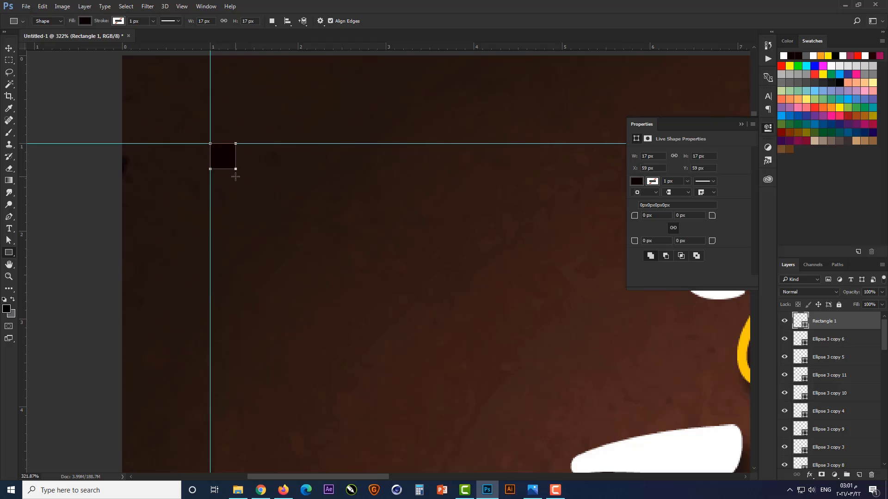
Fill the small square with white
double_click(803, 327)
click(693, 450)
click(644, 313)
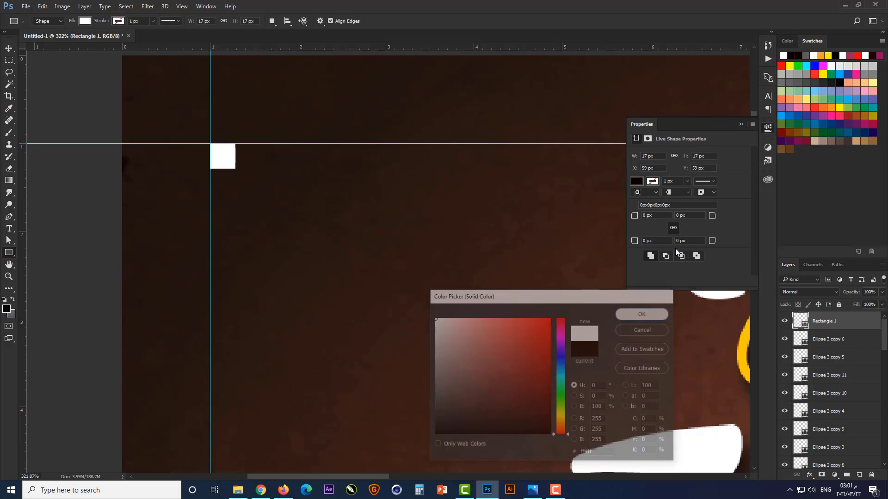
click(741, 123)
key(v)
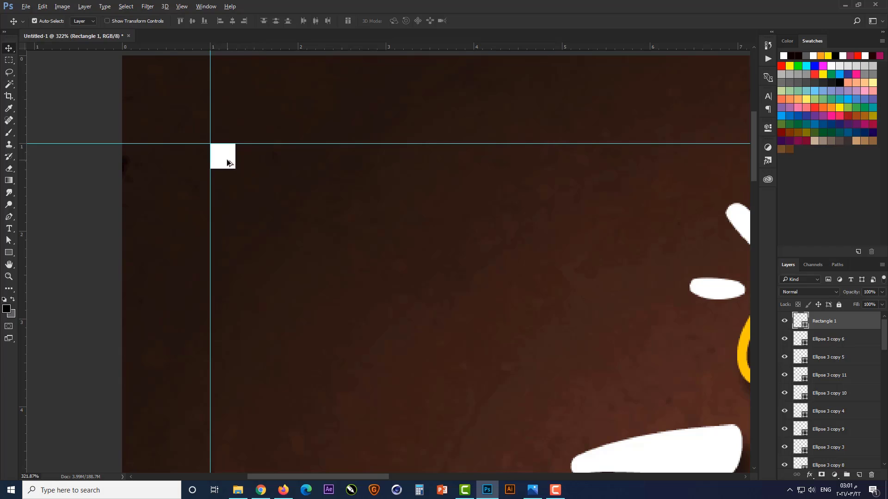
Duplicate the white square downward along the vertical guide to form an evenly spaced column of five
drag(228, 162, 226, 384)
scroll(286, 98, down, 2)
scroll(245, 349, up, 1)
drag(246, 284, 246, 346)
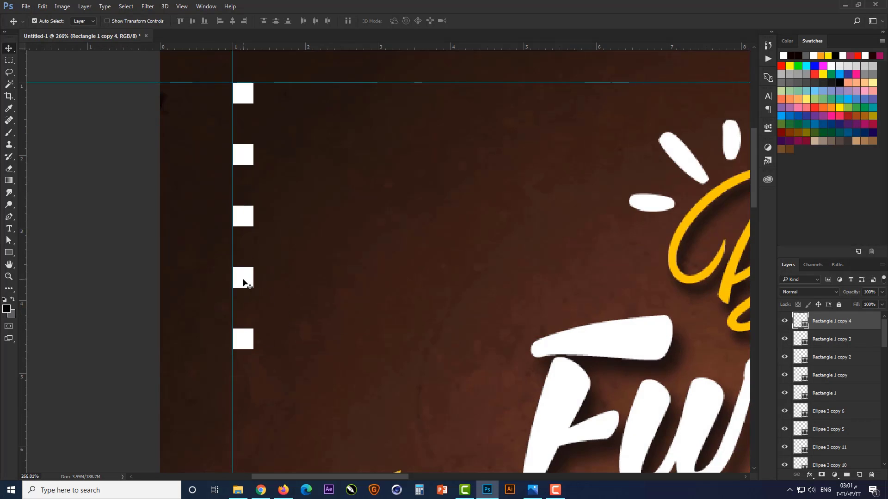
Select all five squares and duplicate them as a second column to the right, staggered slightly lower, then deselect
shift+click(245, 283)
shift+click(248, 221)
shift+click(252, 160)
shift+click(245, 98)
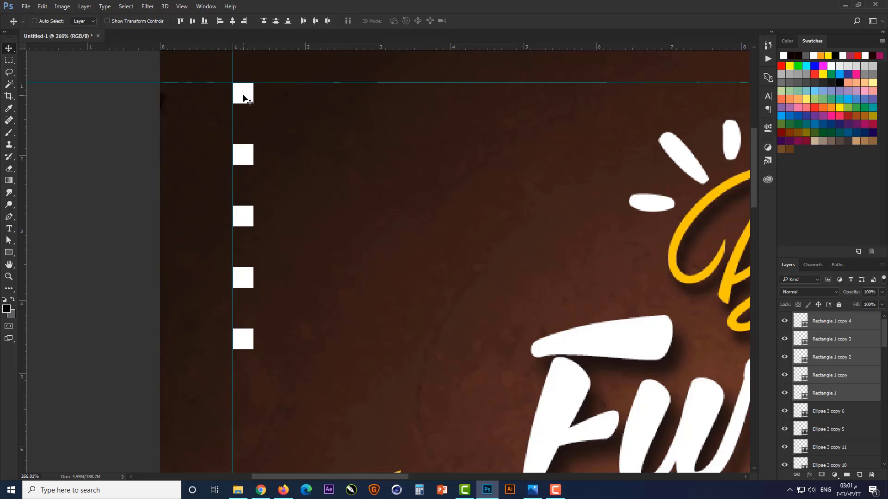
drag(245, 98, 297, 124)
scroll(252, 175, down, 3)
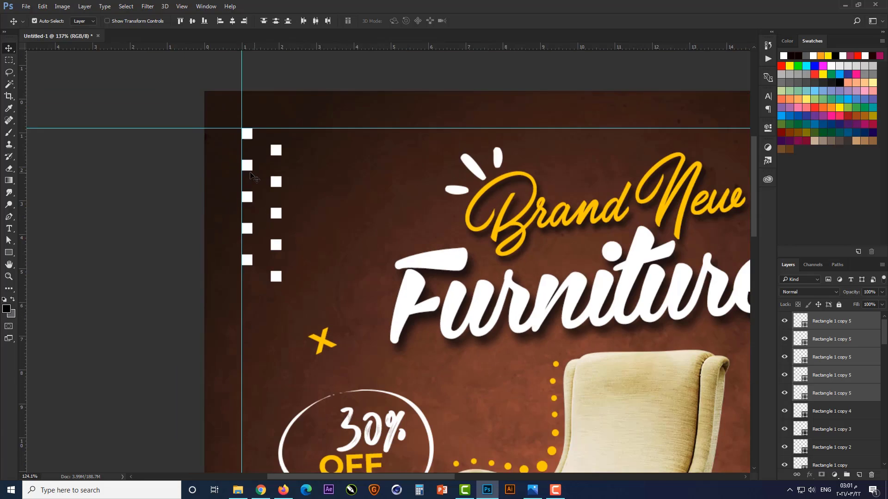
scroll(252, 175, down, 2)
scroll(823, 342, down, 5)
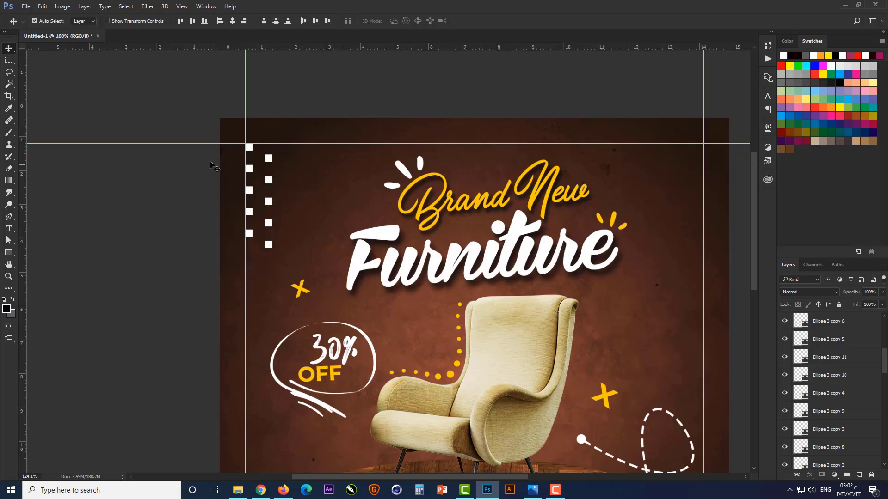
Select all ten white squares from both columns and merge them into one shape layer
scroll(210, 161, up, 3)
click(180, 222)
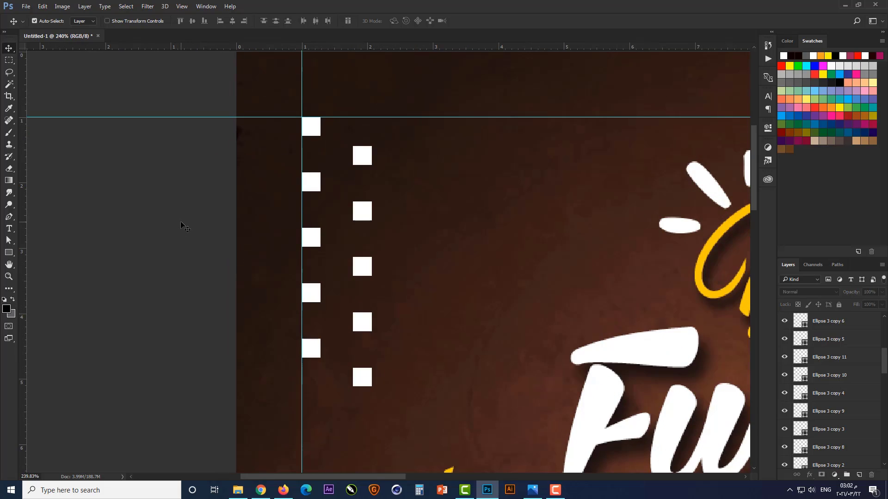
click(357, 158)
shift+click(318, 131)
shift+click(315, 184)
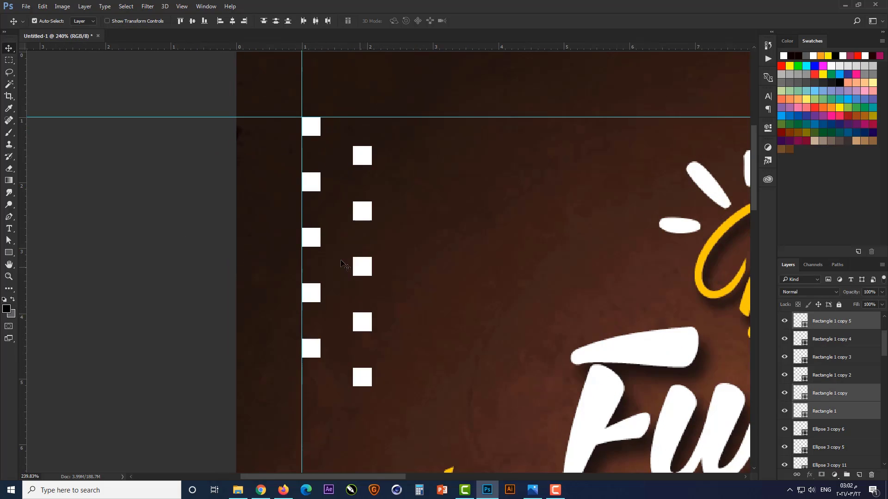
shift+click(317, 238)
shift+click(317, 291)
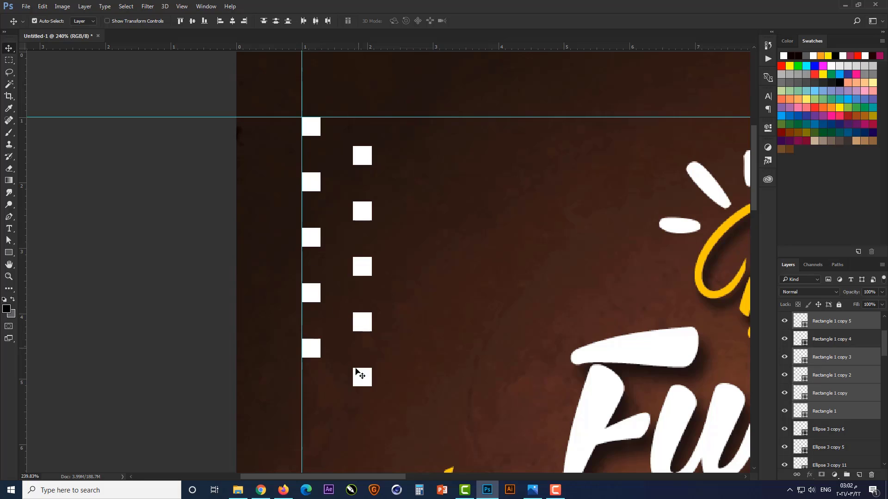
shift+click(310, 351)
scroll(847, 375, up, 4)
ctrl+click(834, 377)
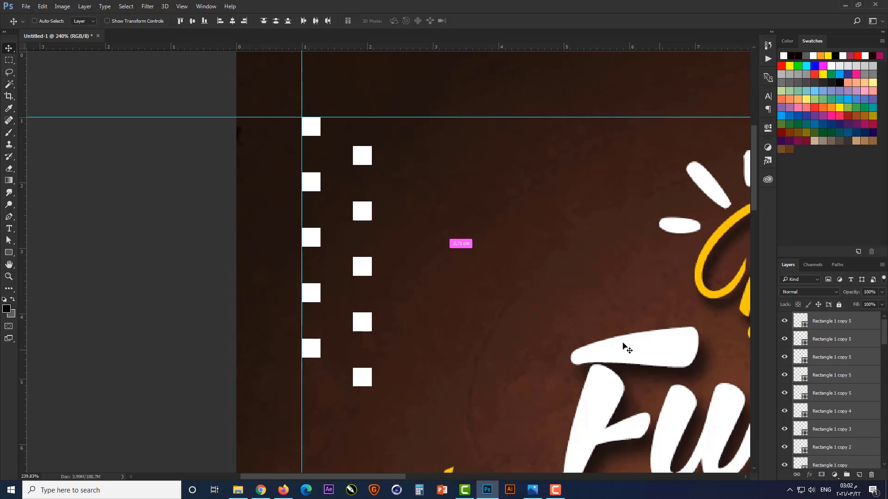
key(ctrl+e)
scroll(337, 205, down, 1)
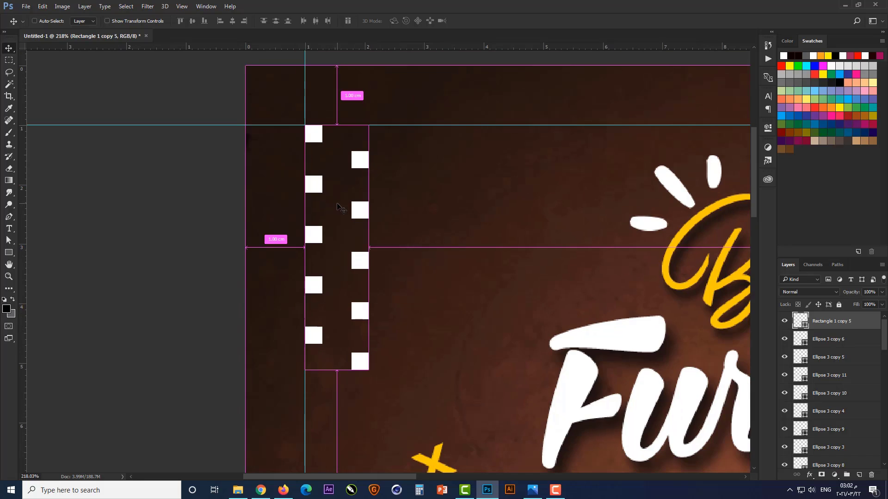
Scale the merged square pattern down to about 81% and shift it slightly away from the guide corner
key(ctrl+t)
drag(366, 361, 356, 321)
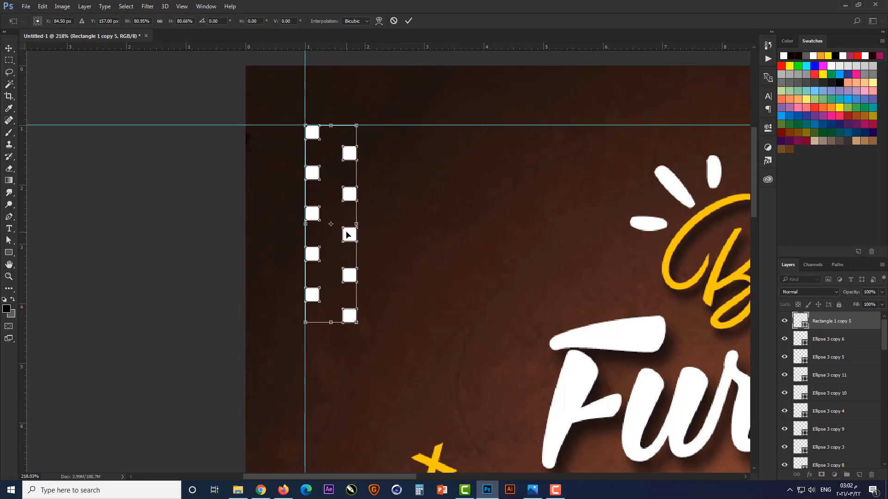
drag(347, 234, 357, 244)
key(Return)
key(ctrl+0)
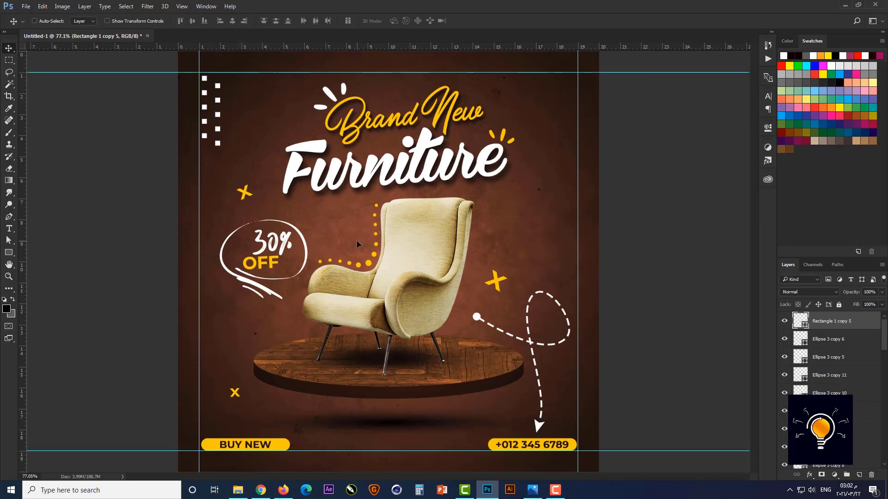
Shrink the square pattern a little more and place a duplicate of it to the right of the Brand New title
key(ctrl+t)
drag(221, 145, 554, 131)
key(Return)
Enlarge the duplicated square pattern to 250%, rotate it 90° into two horizontal rows, and flip it horizontally
key(ctrl+t)
drag(574, 85, 649, 173)
right_click(567, 117)
click(601, 264)
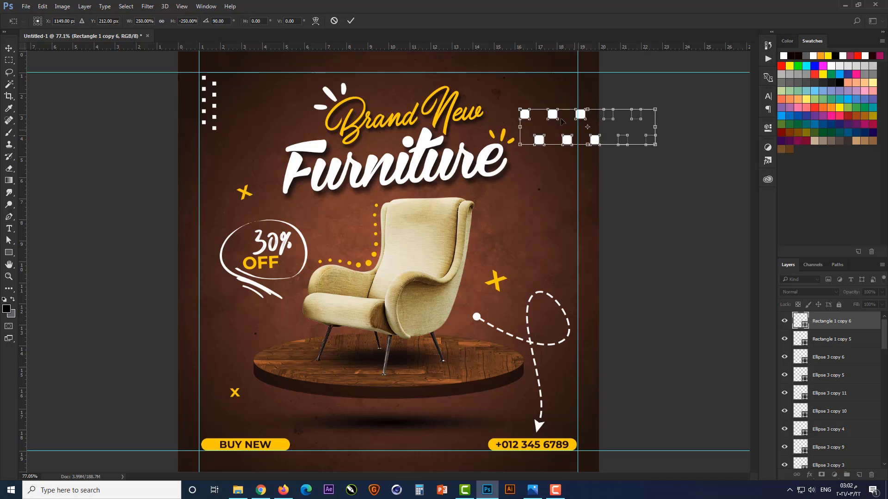
Position the enlarged square rows beside the title so they run off the canvas's right edge, and apply the transform
drag(563, 119, 547, 100)
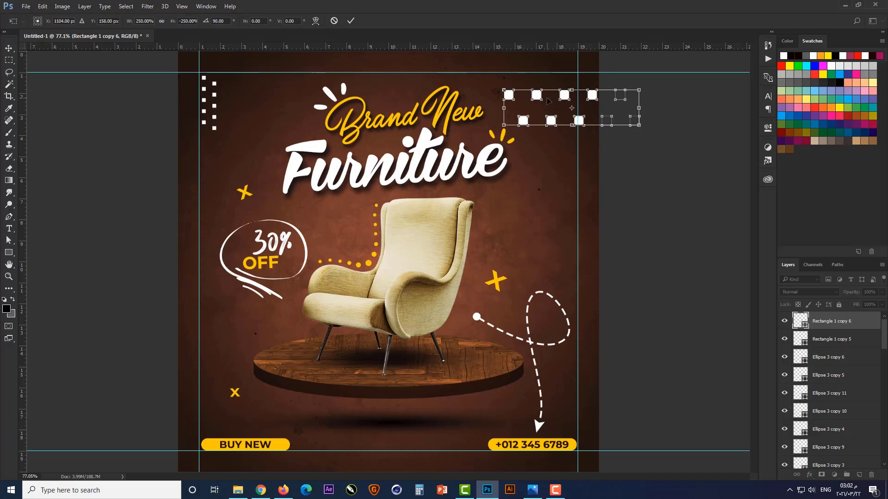
key(Left)
key(Left)
key(Left)
key(Left)
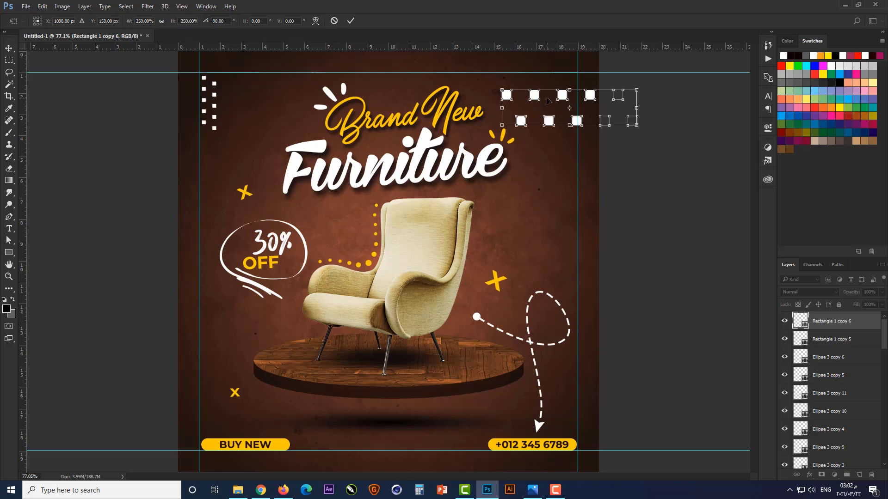
key(Return)
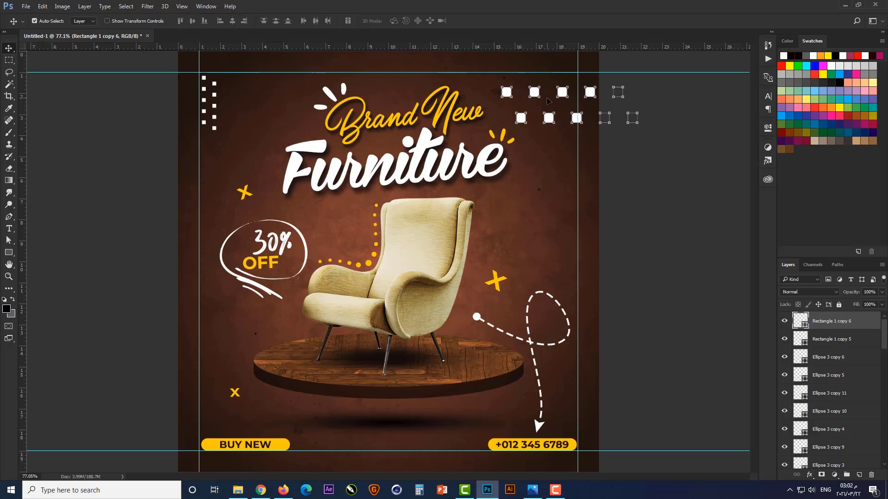
Scale the square rows at the canvas's upper-right edge down to about 79% and nudge them slightly left and up
key(ctrl+t)
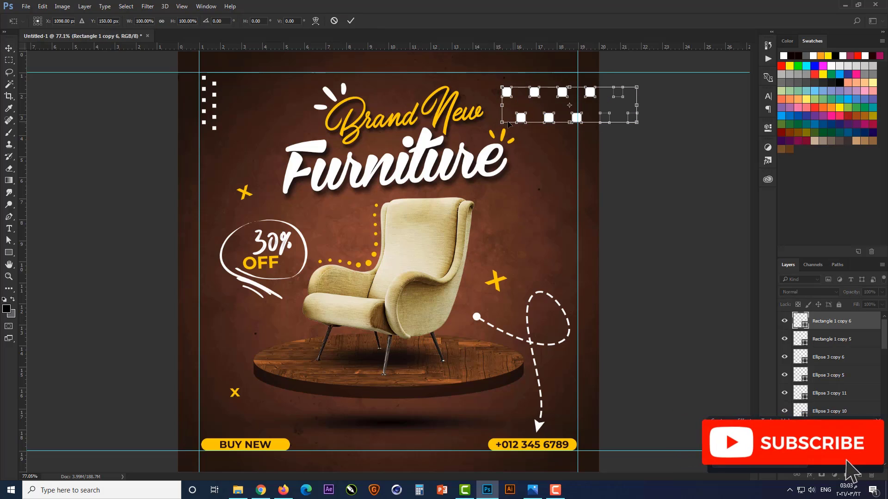
drag(503, 122, 540, 114)
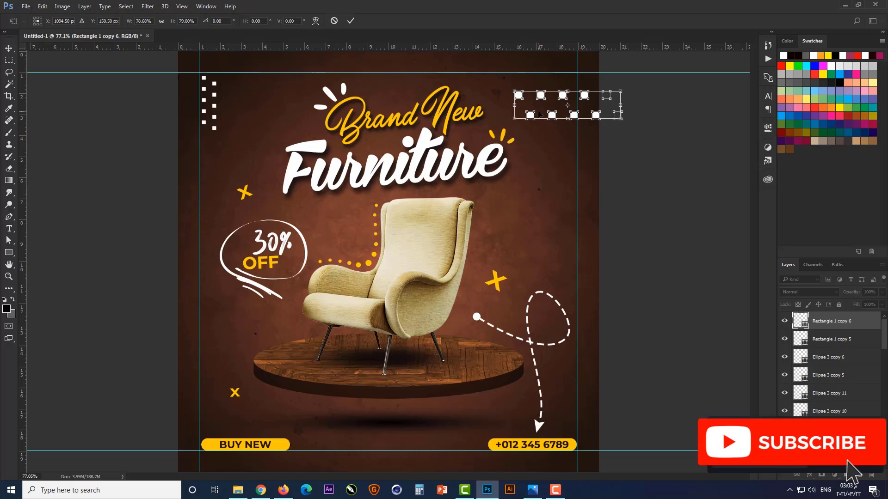
key(Left)
key(Left)
key(Left)
key(Left)
key(Left)
key(Left)
key(Left)
key(Left)
key(Left)
key(Left)
key(Left)
key(Up)
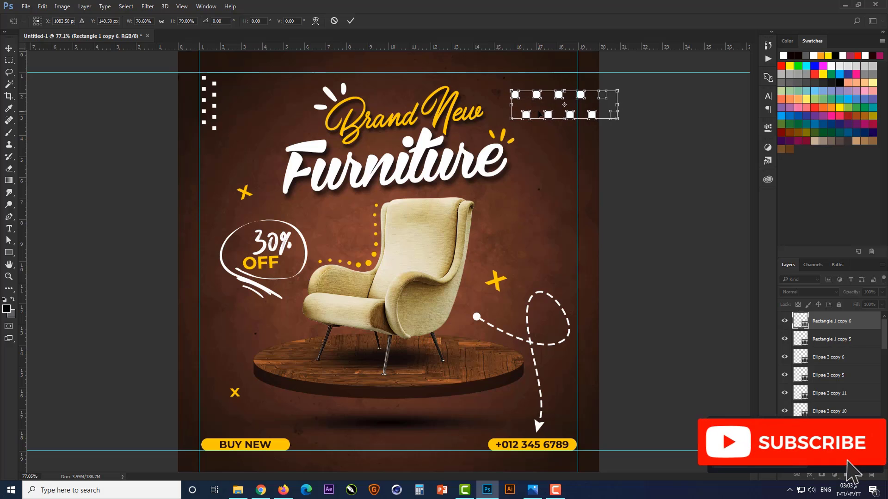
key(Left)
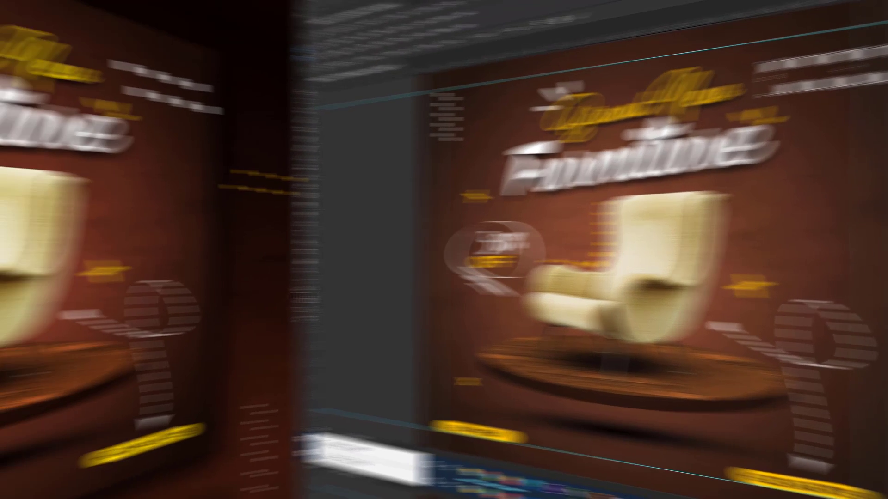